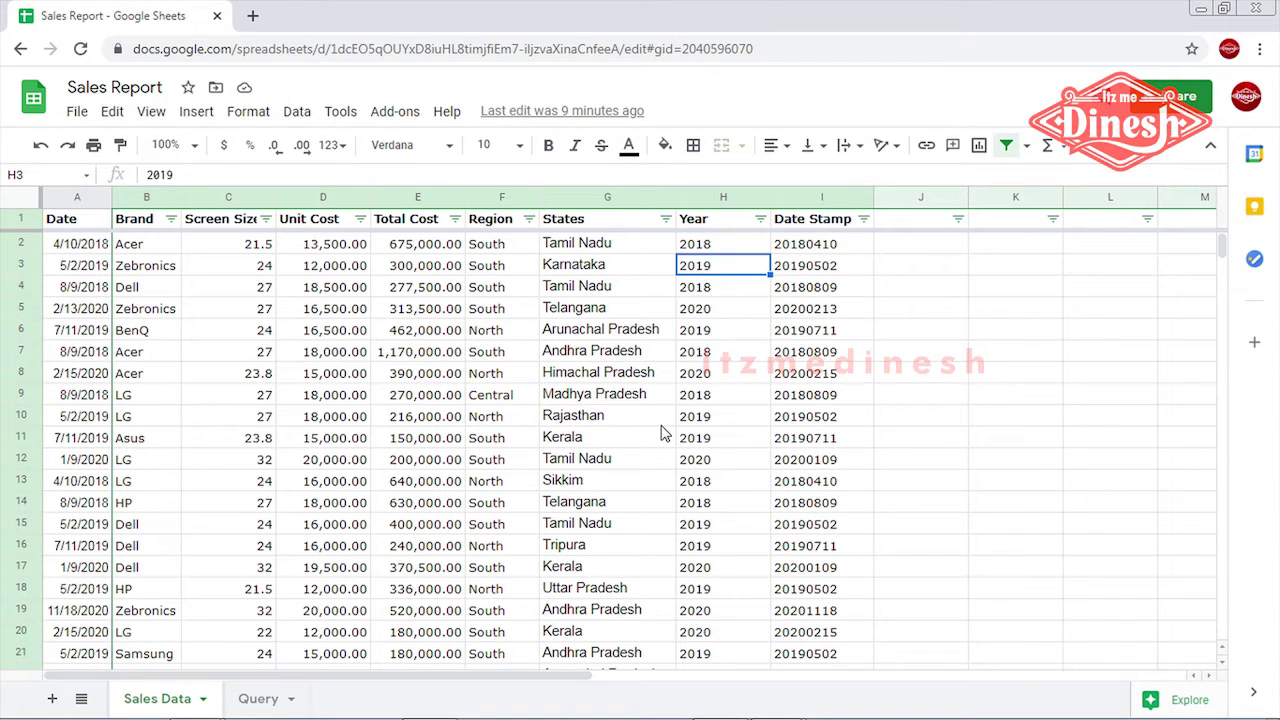
Check a Date Stamp value on Sales Data, then switch to the empty Query sheet.
left_click(810, 351)
left_click(775, 310)
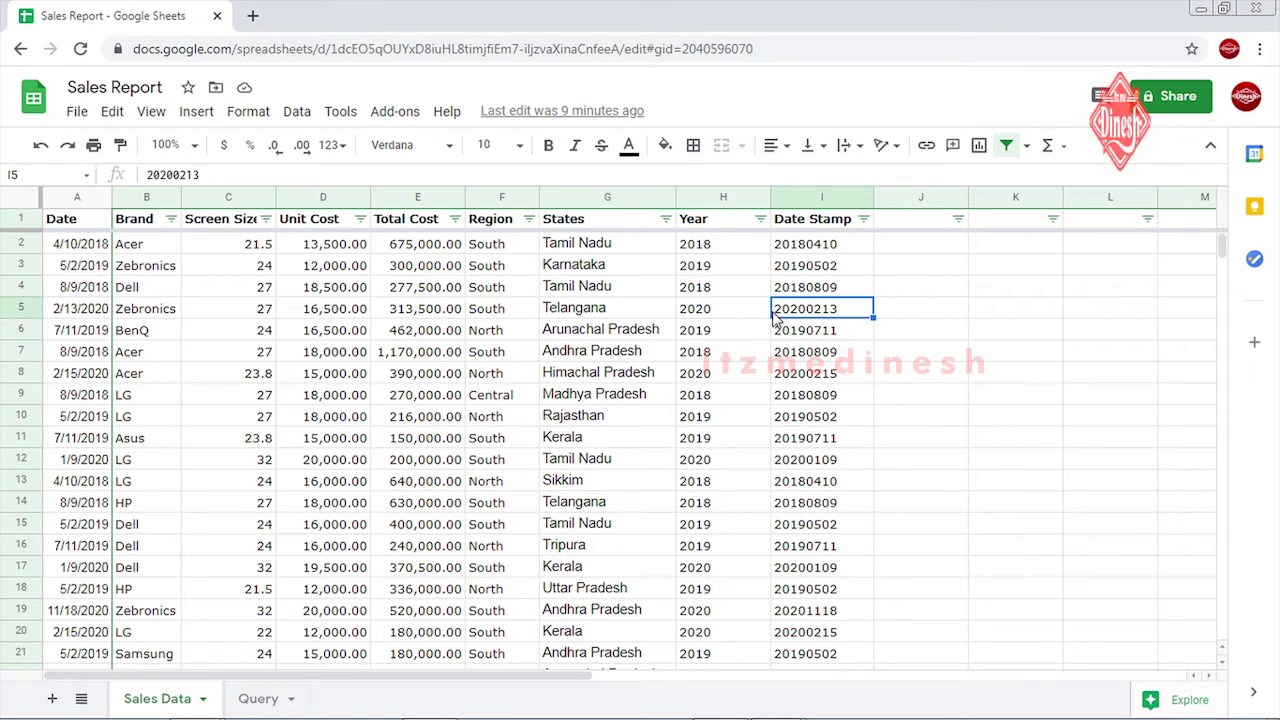
left_click(230, 438)
left_click(260, 700)
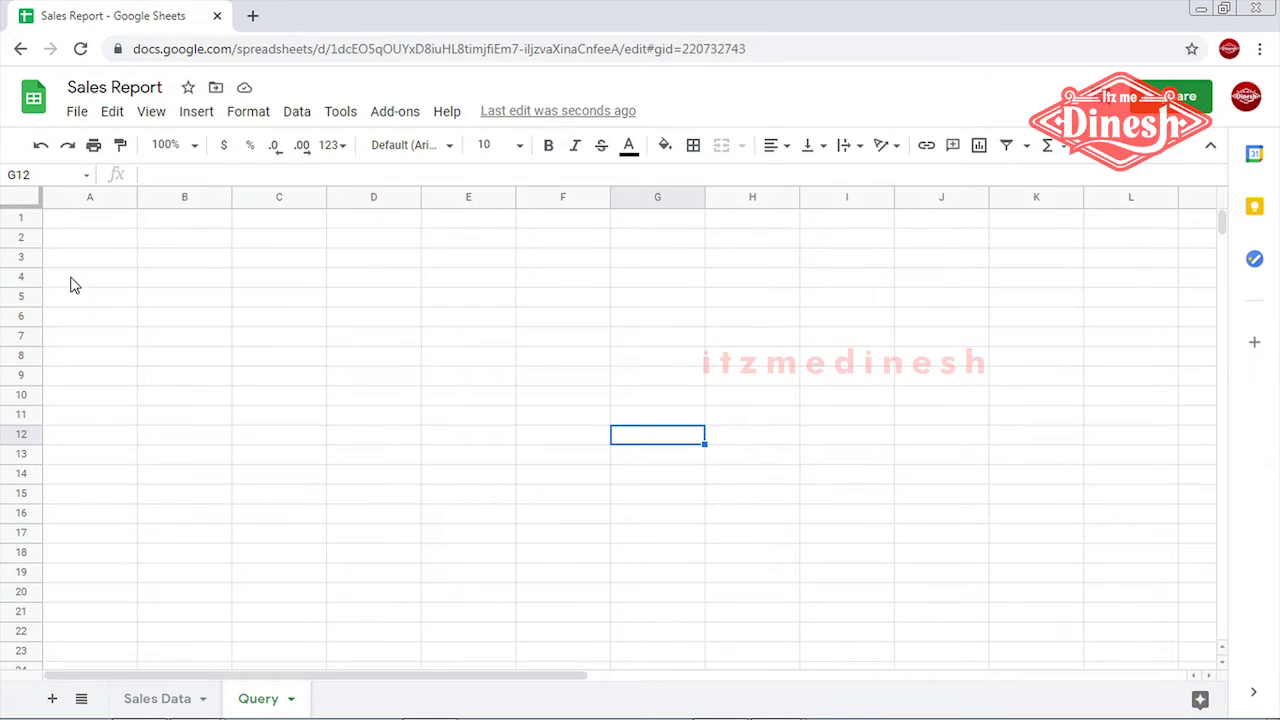
Start a QUERY formula in Query!A4 over the range 'Sales Data'!A1:I29.
left_click(70, 282)
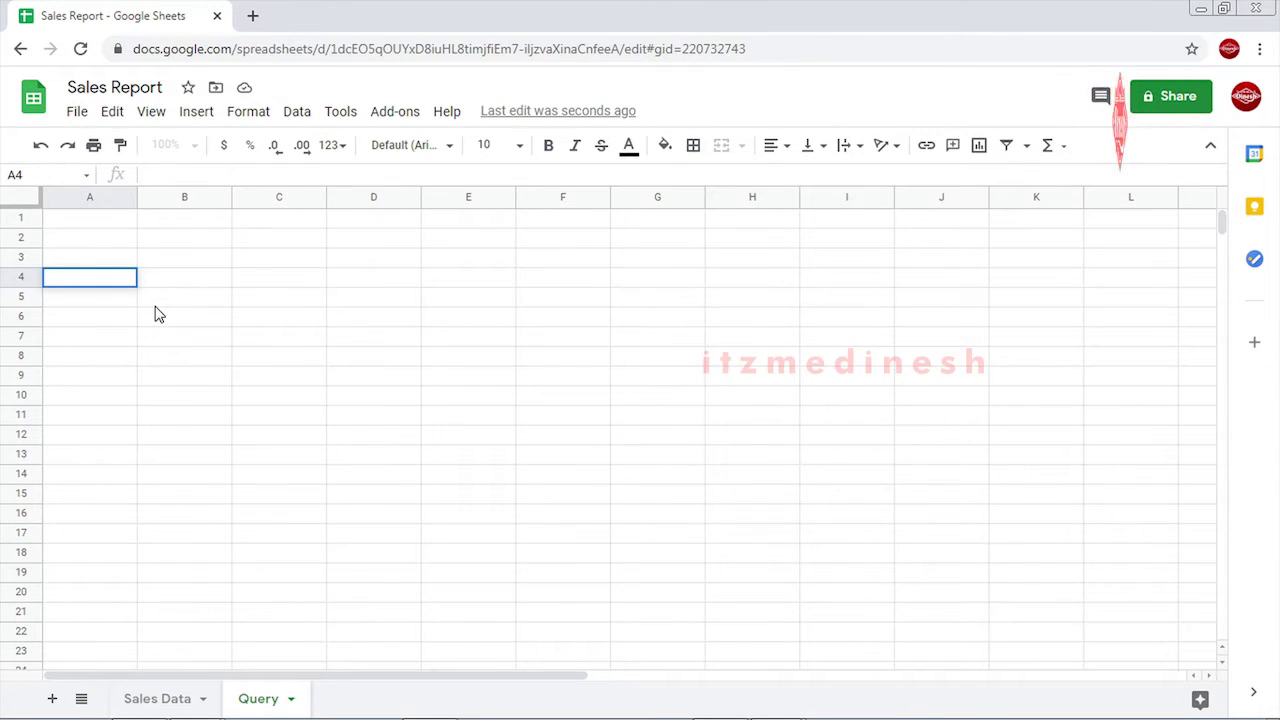
type("=")
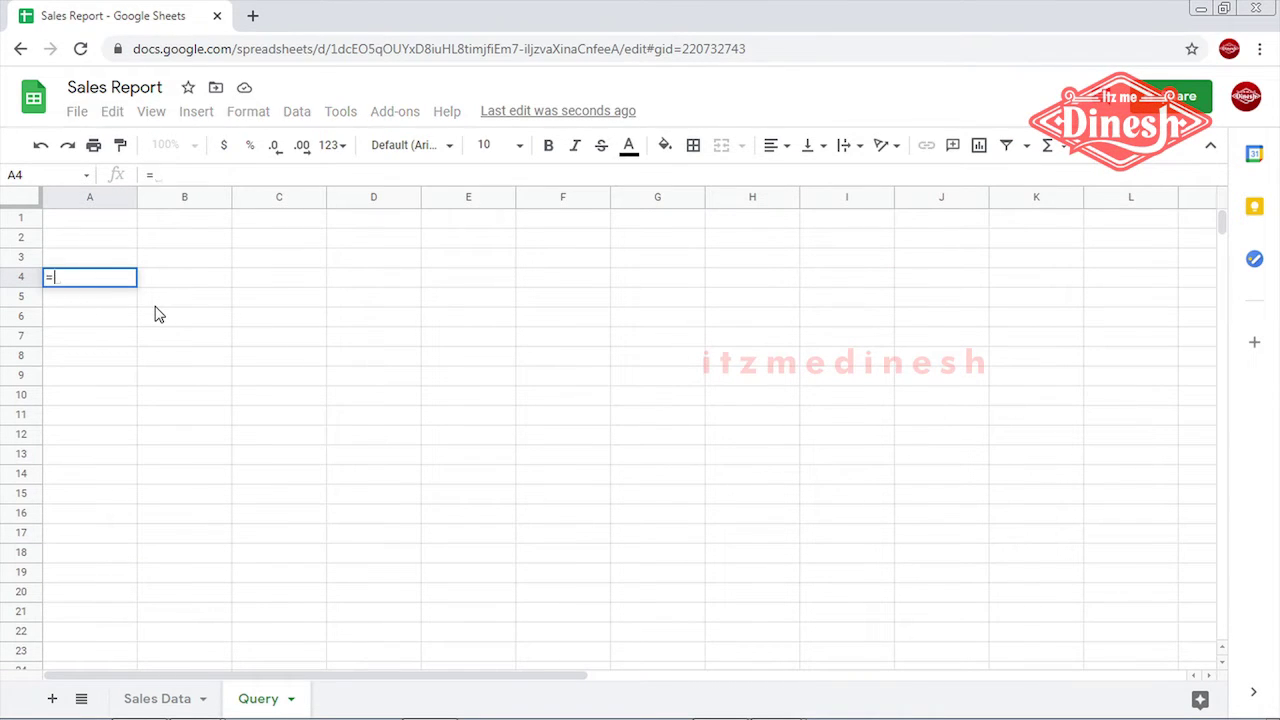
type("quear")
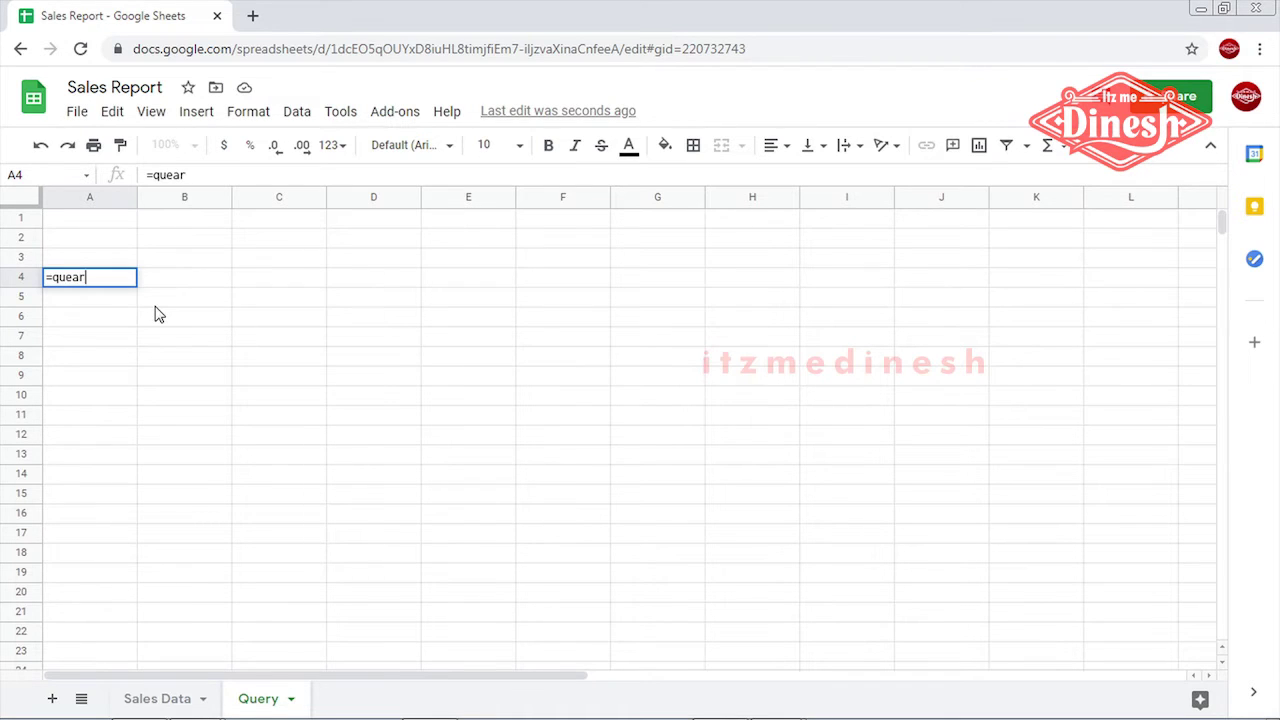
key("BackSpace")
key("BackSpace")
key("Tab")
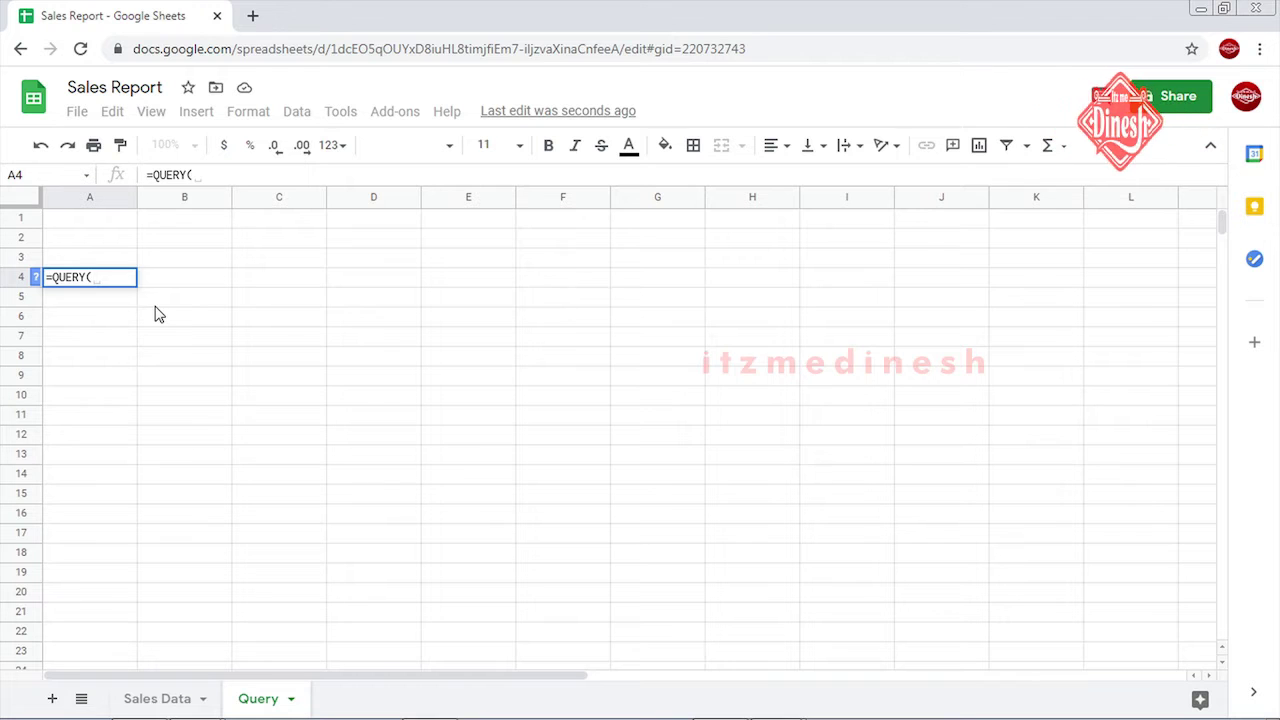
left_click(34, 279)
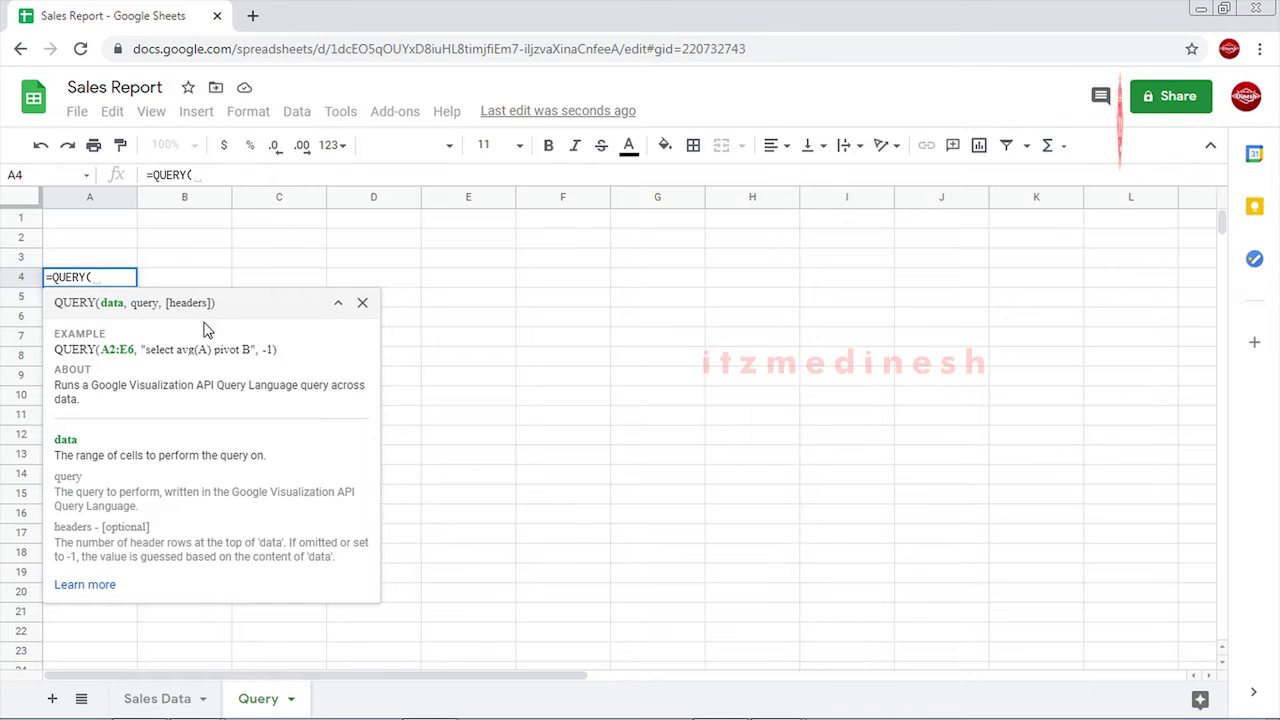
left_click(152, 702)
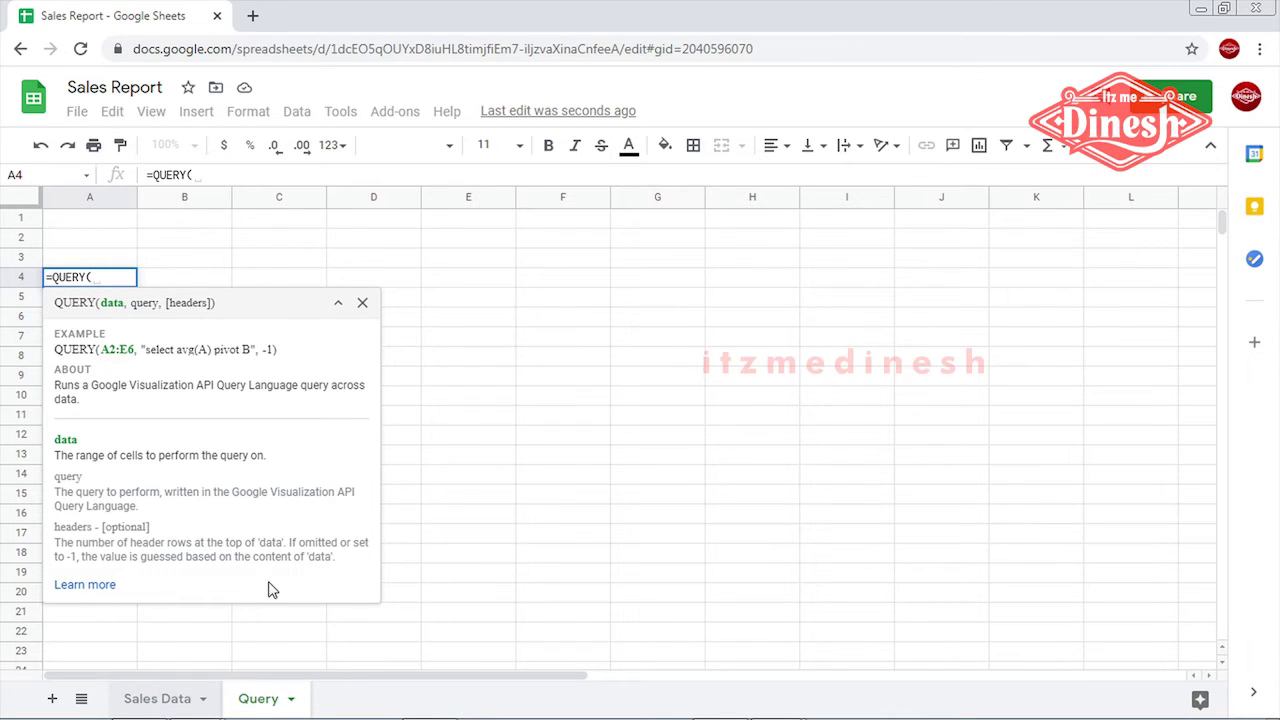
left_click_drag(61, 218, 819, 220)
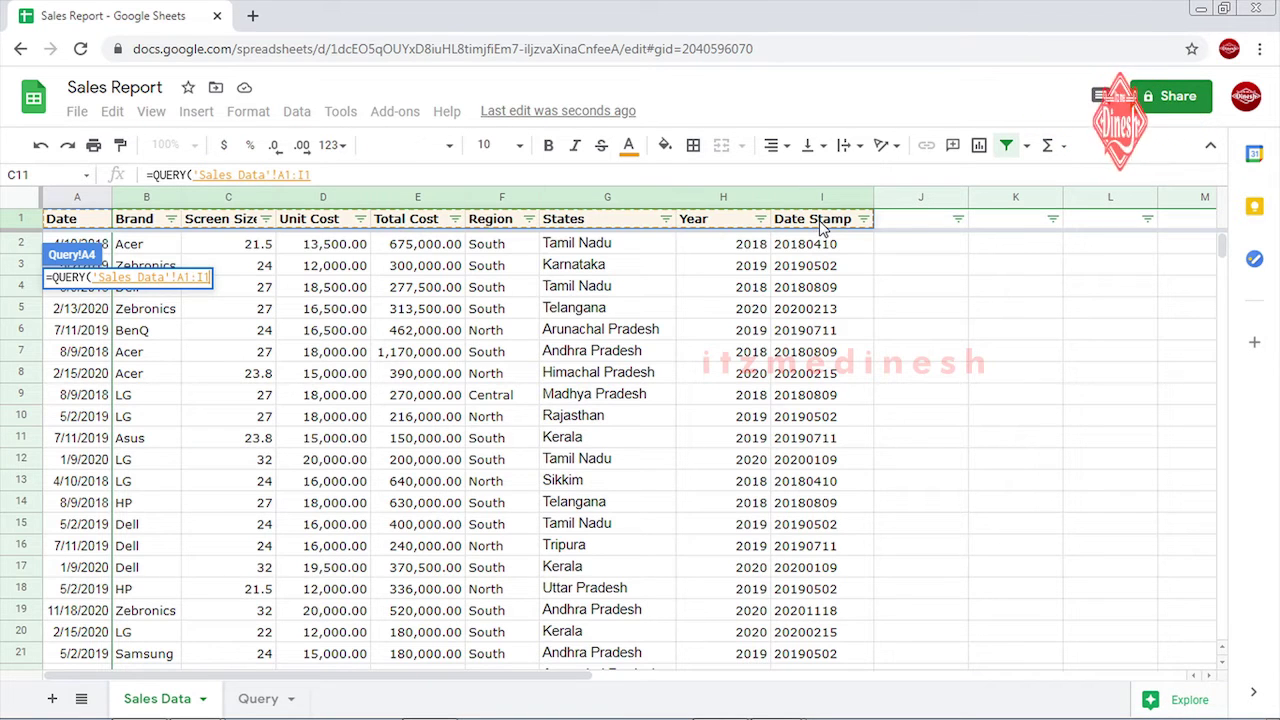
key("ctrl+shift+Down")
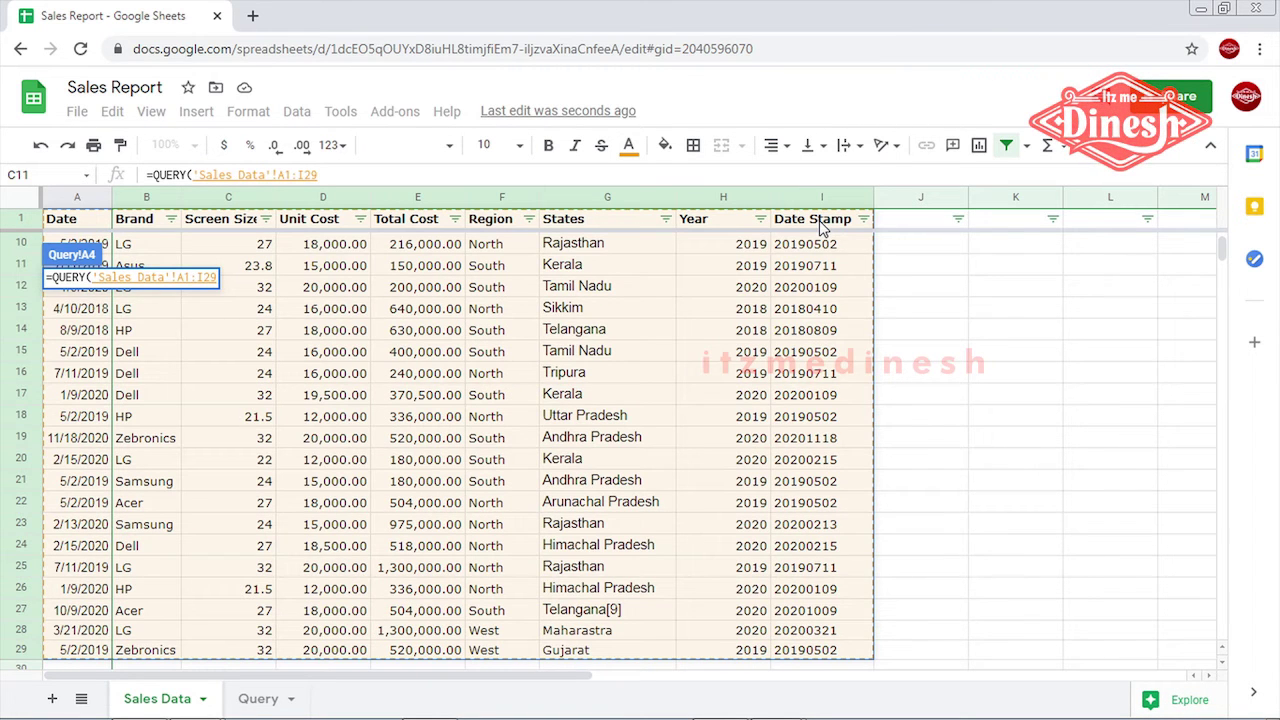
Finish the formula with a select clause and 1 header row, currently returning #VALUE!
left_click(337, 174)
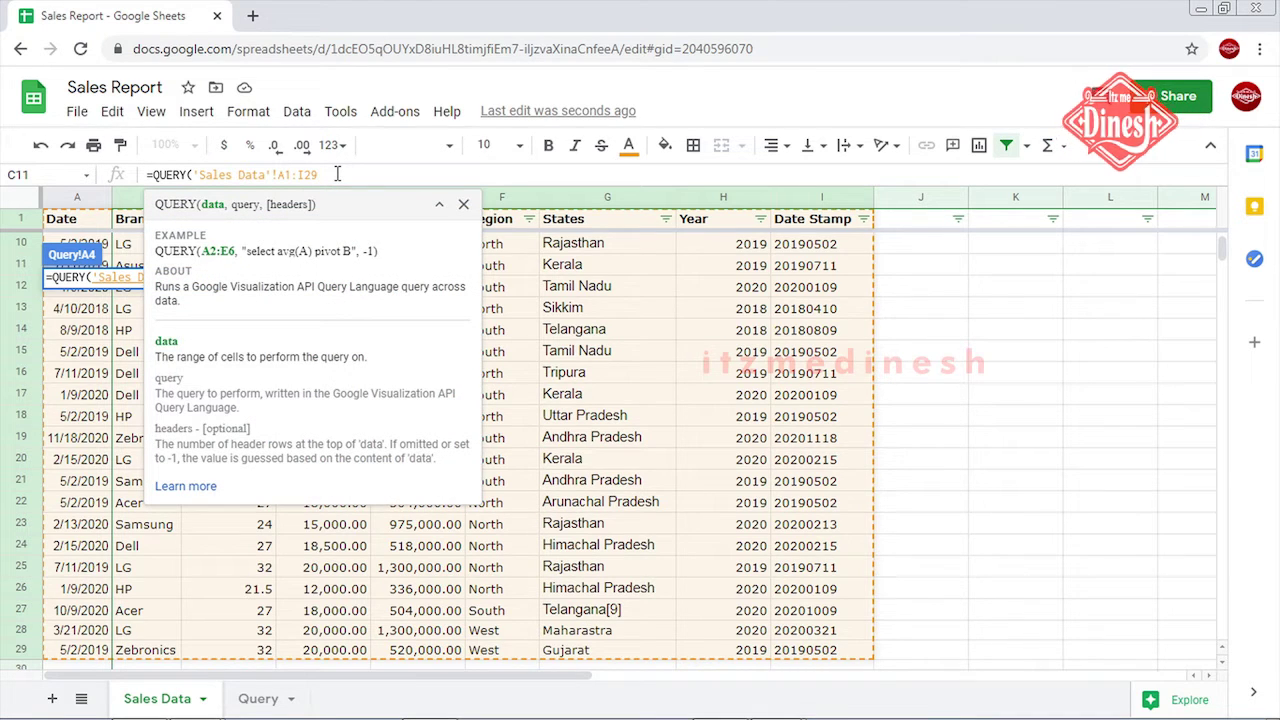
type(",")
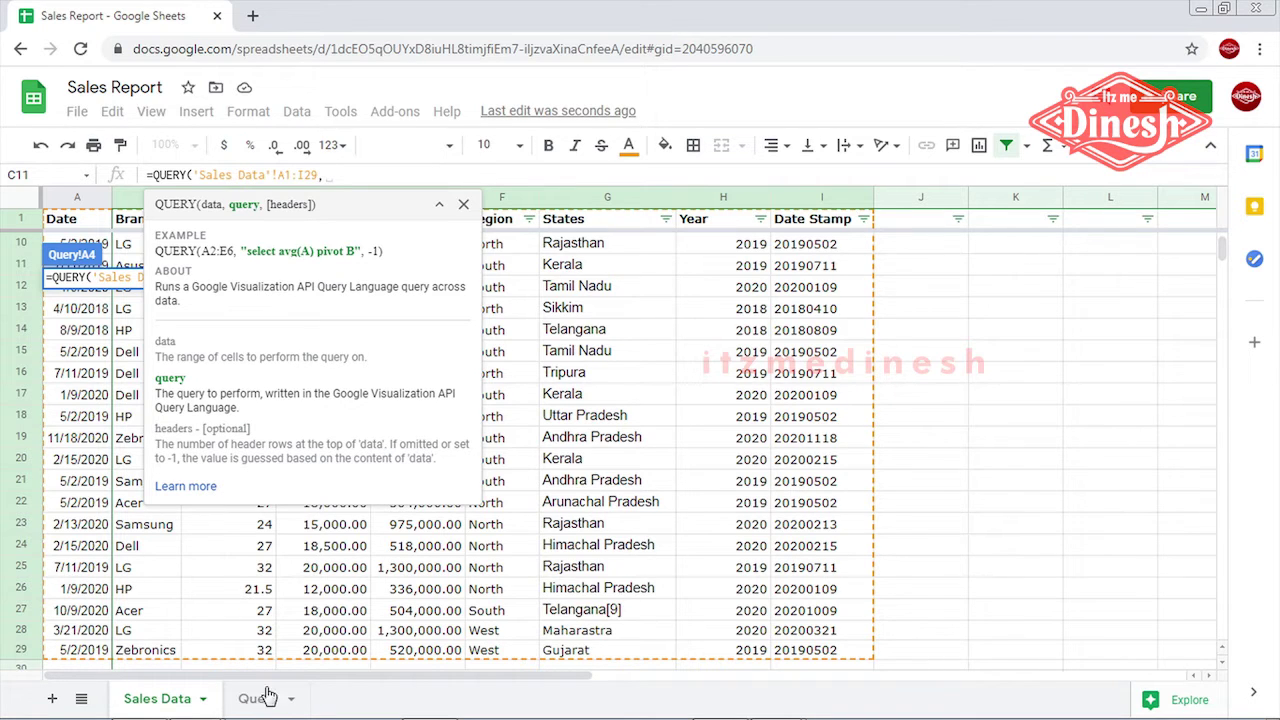
type("\"se")
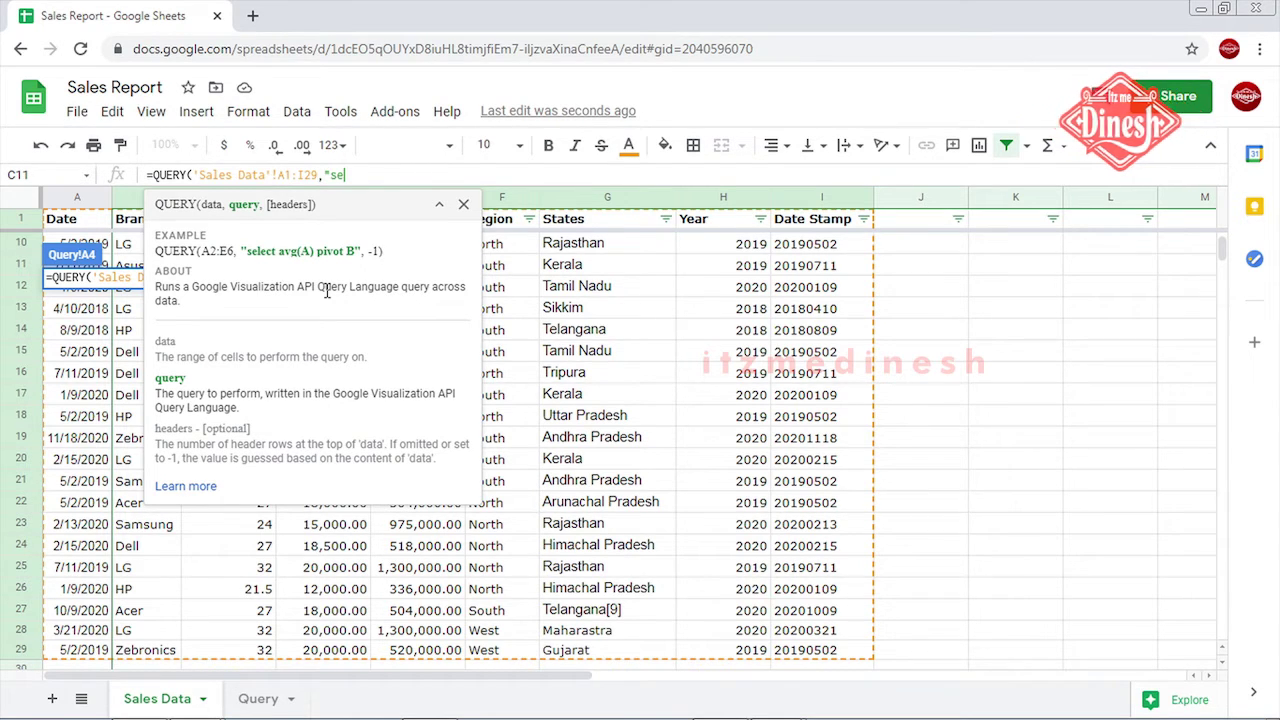
type("lect *")
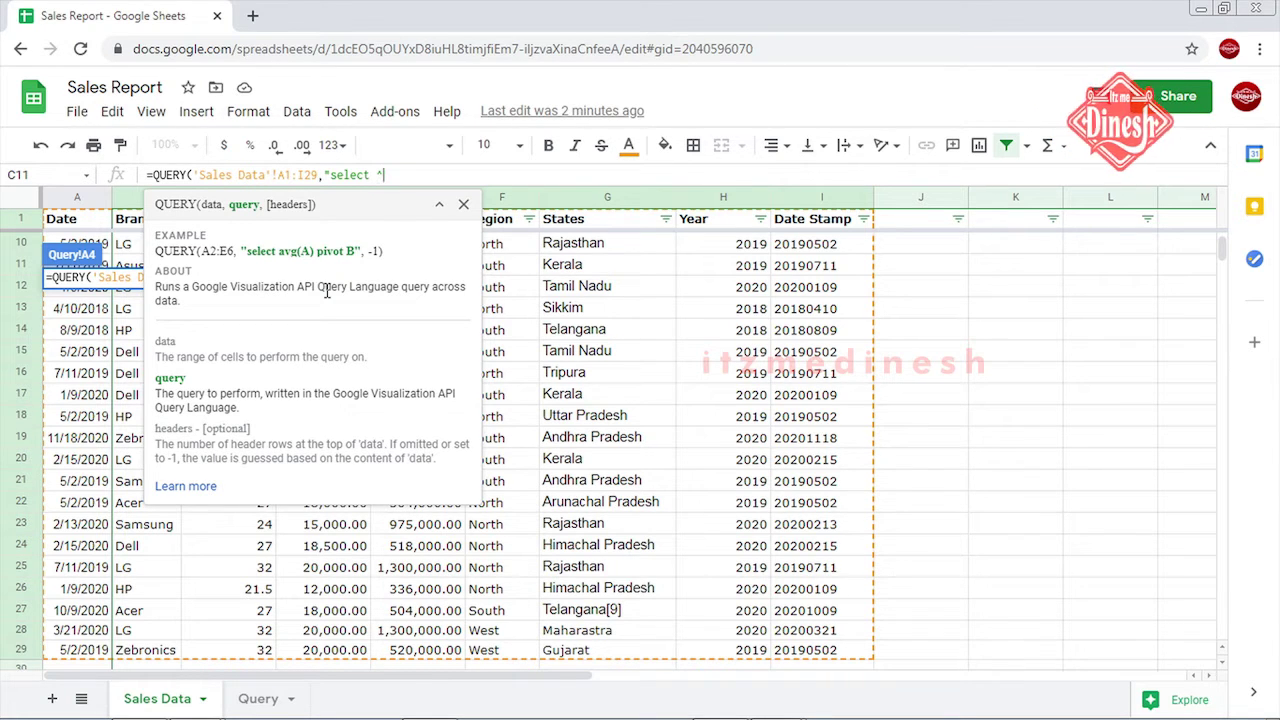
type("\"")
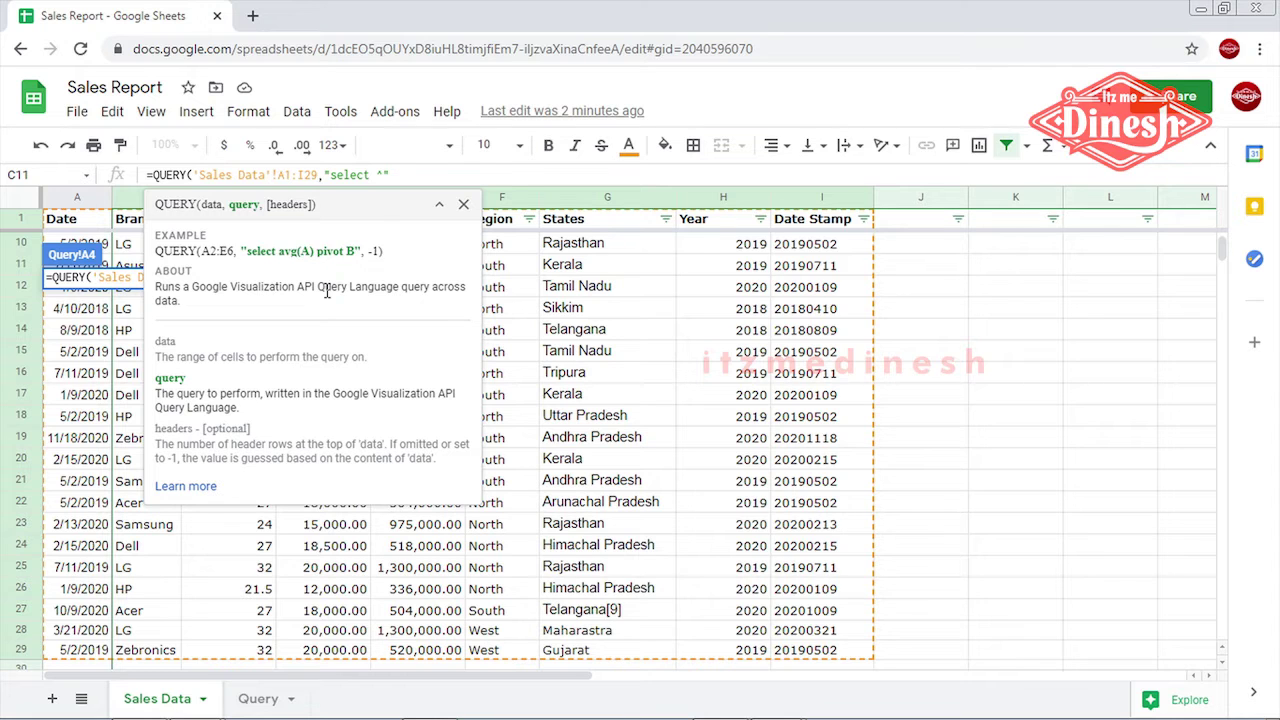
type(",")
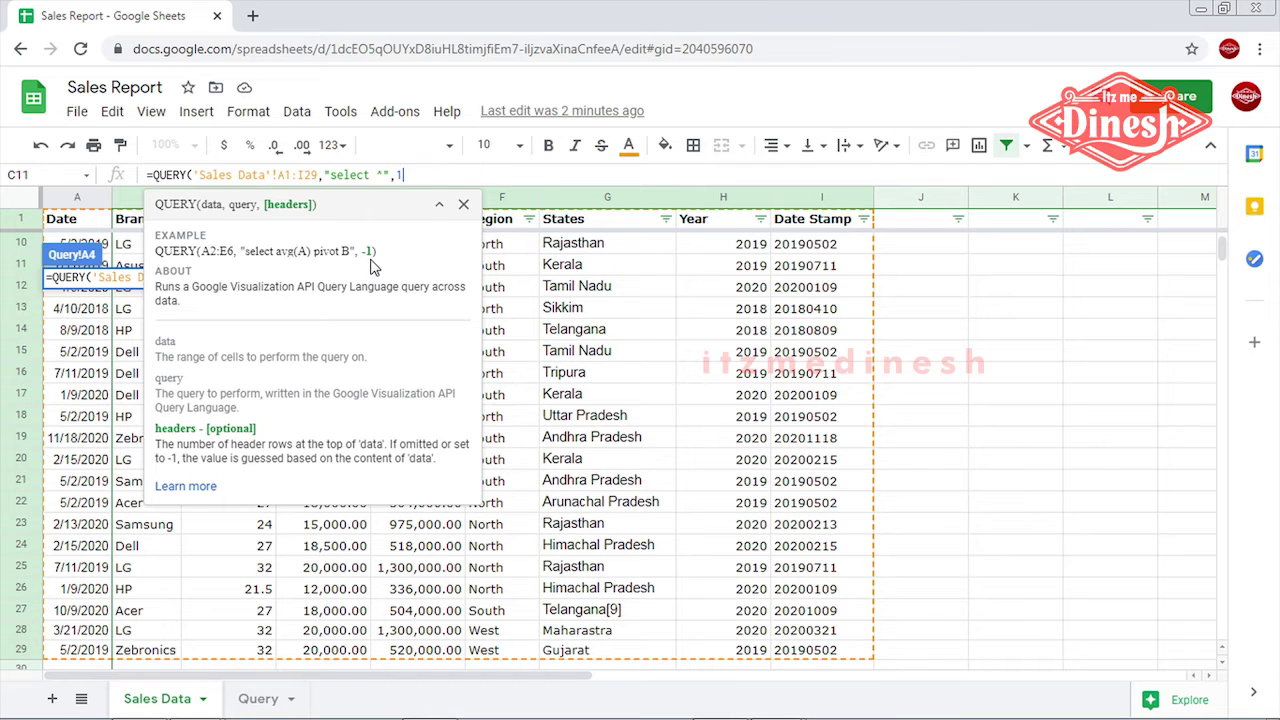
type("1)")
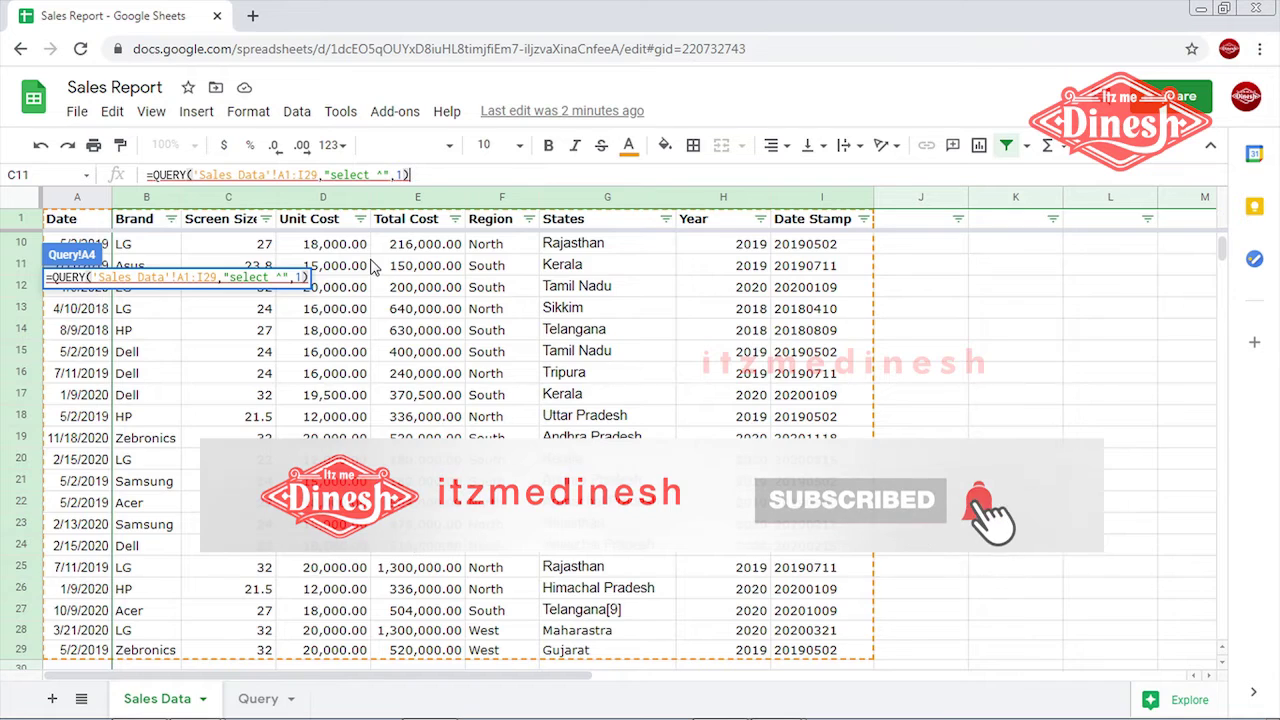
key("Return")
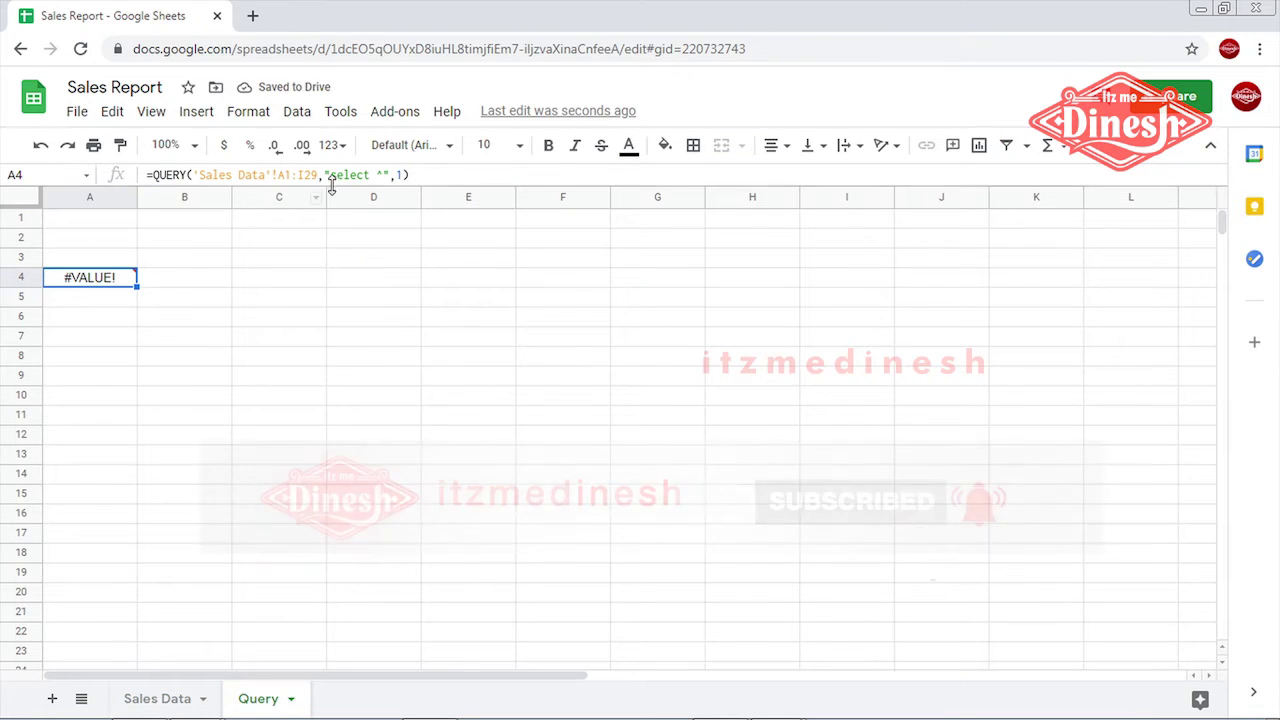
Change A4's query to "select *" so the full Sales Data table appears from row 4.
left_click(383, 175)
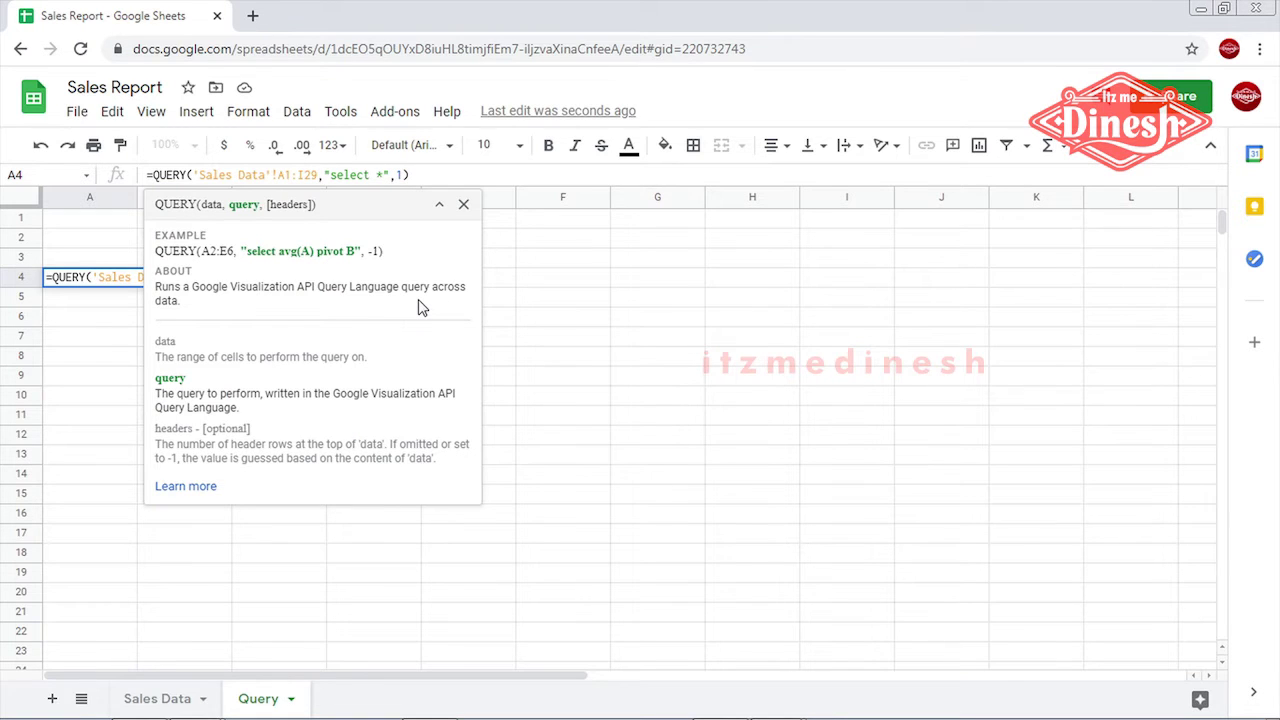
key("Return")
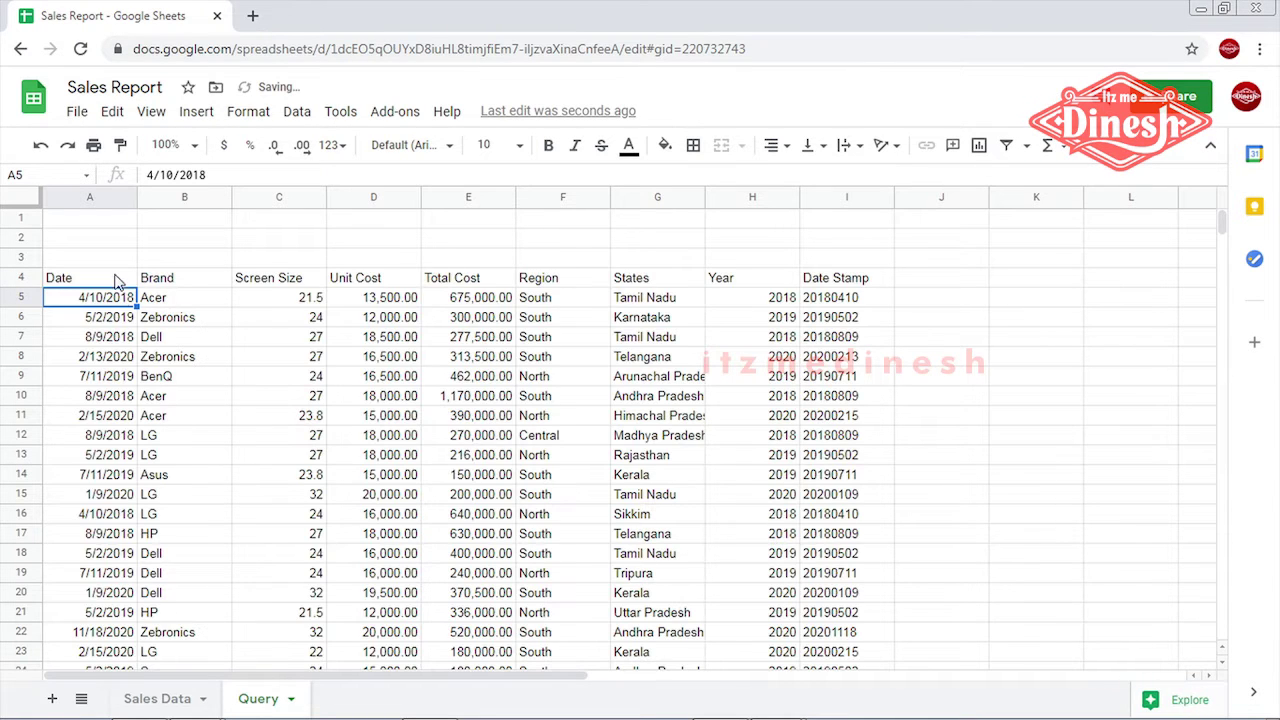
left_click(100, 280)
left_click(850, 573, "shift")
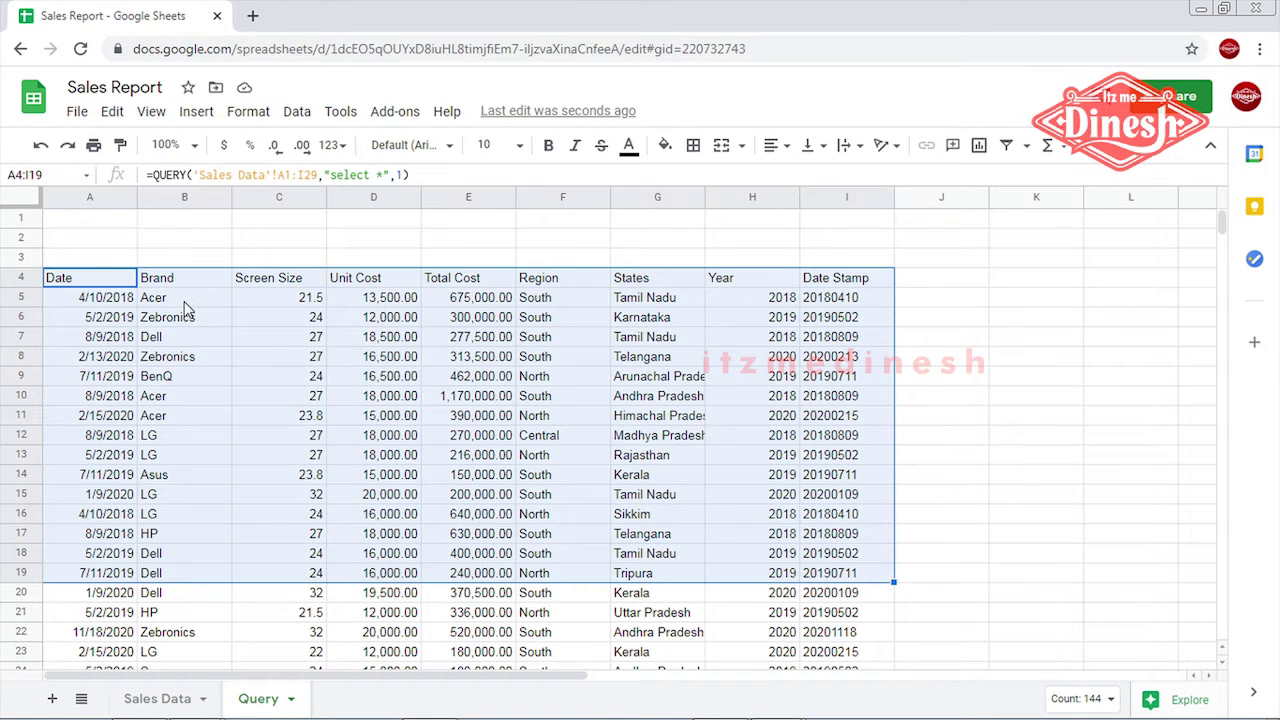
left_click(96, 286)
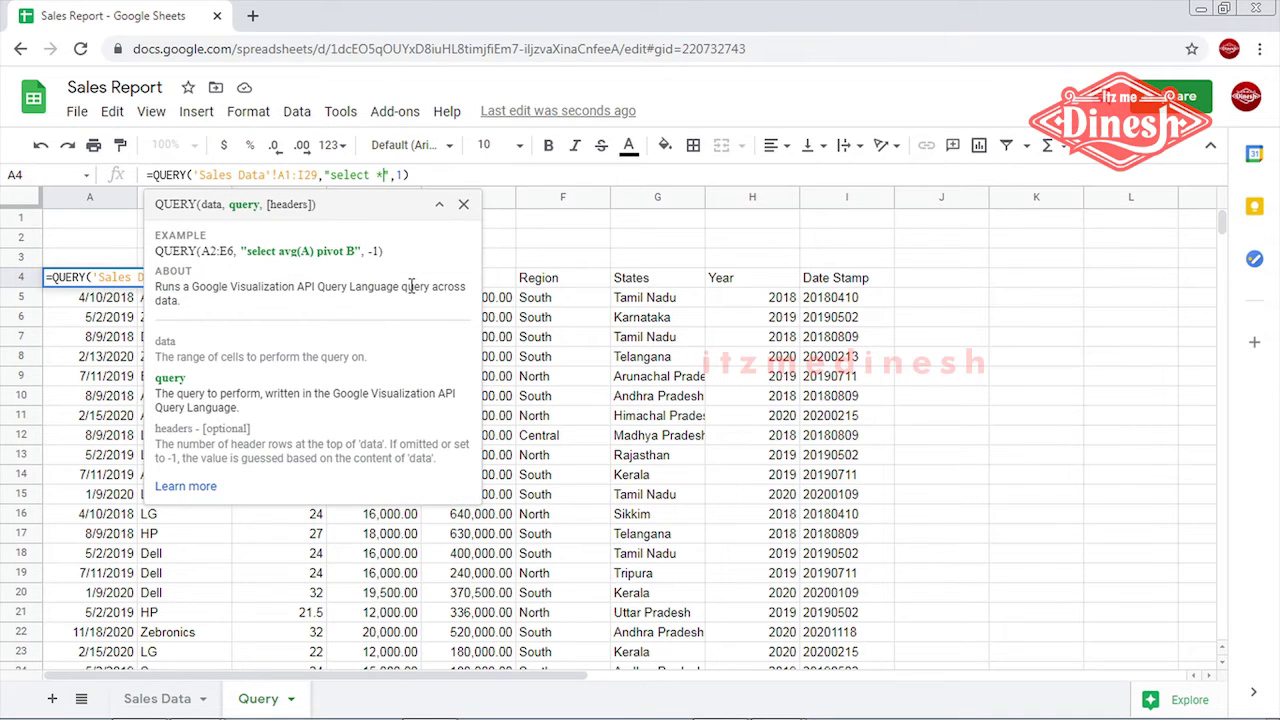
left_click(992, 516)
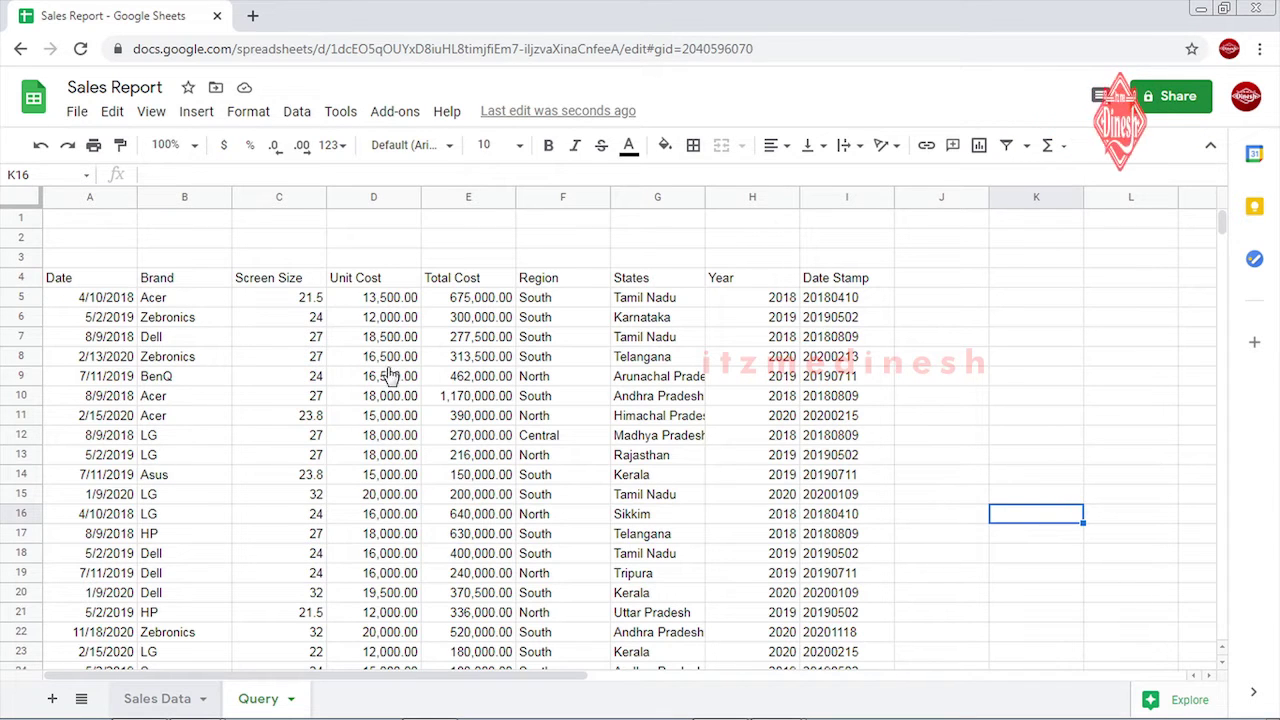
Look up the Brand and Total Cost columns on the Sales Data sheet.
left_click(176, 697)
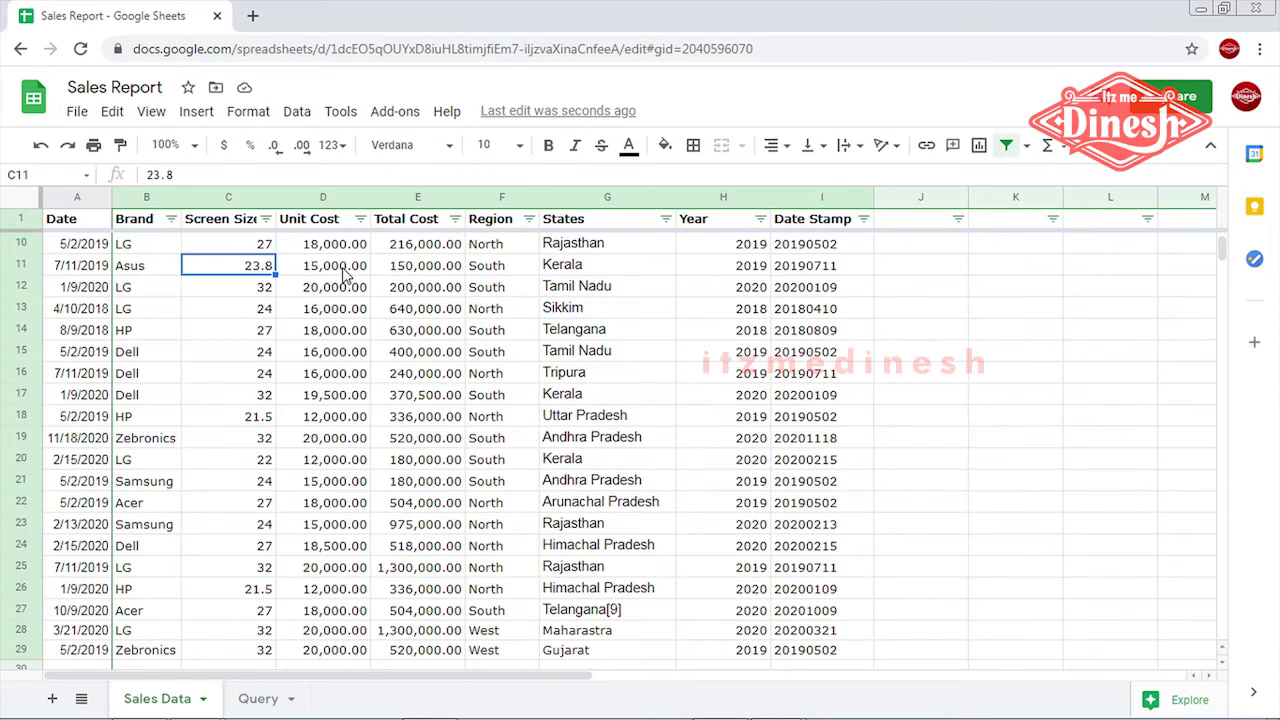
left_click(125, 192)
left_click(418, 196)
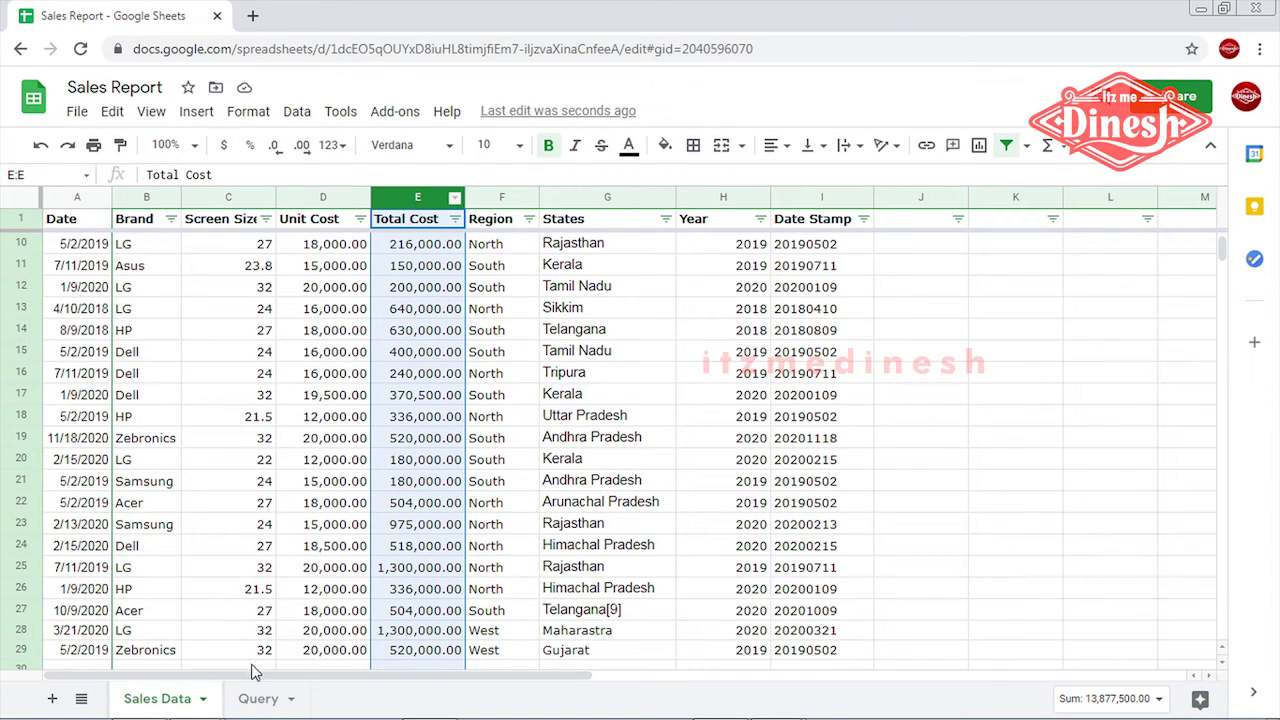
left_click(257, 699)
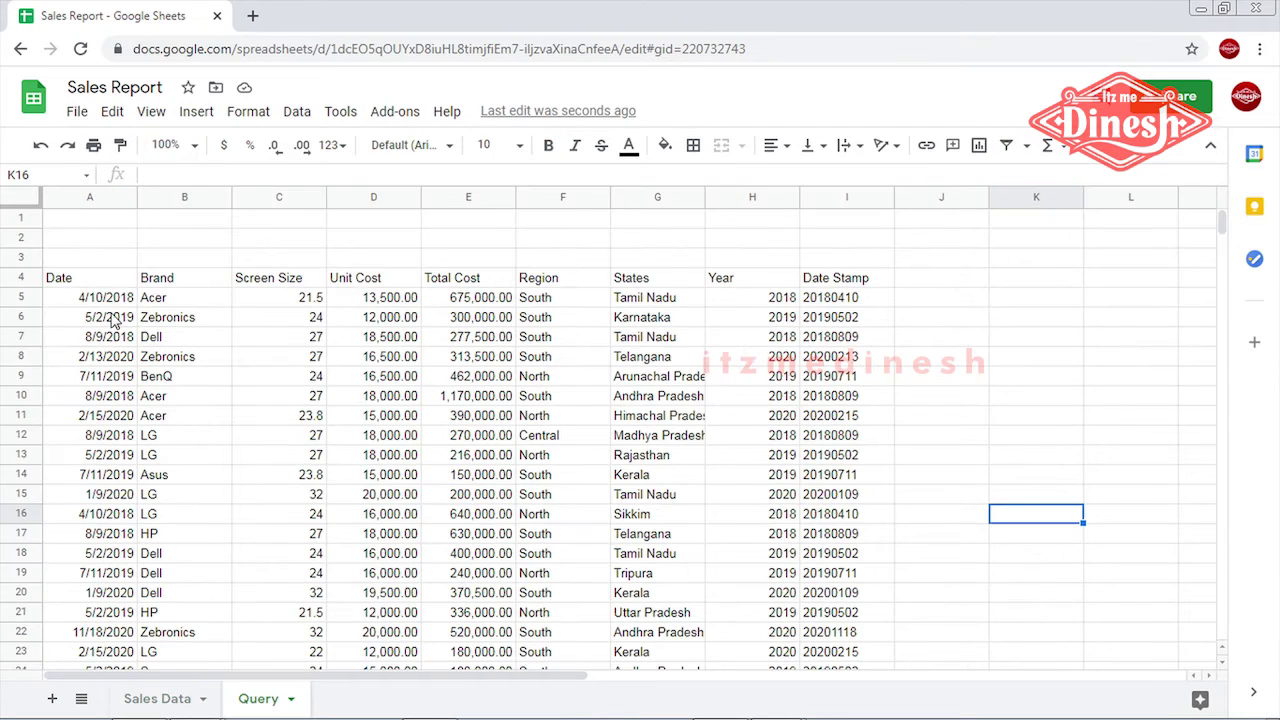
Change A4's select clause to "select B, E" to return Brand and Total Cost.
left_click(85, 279)
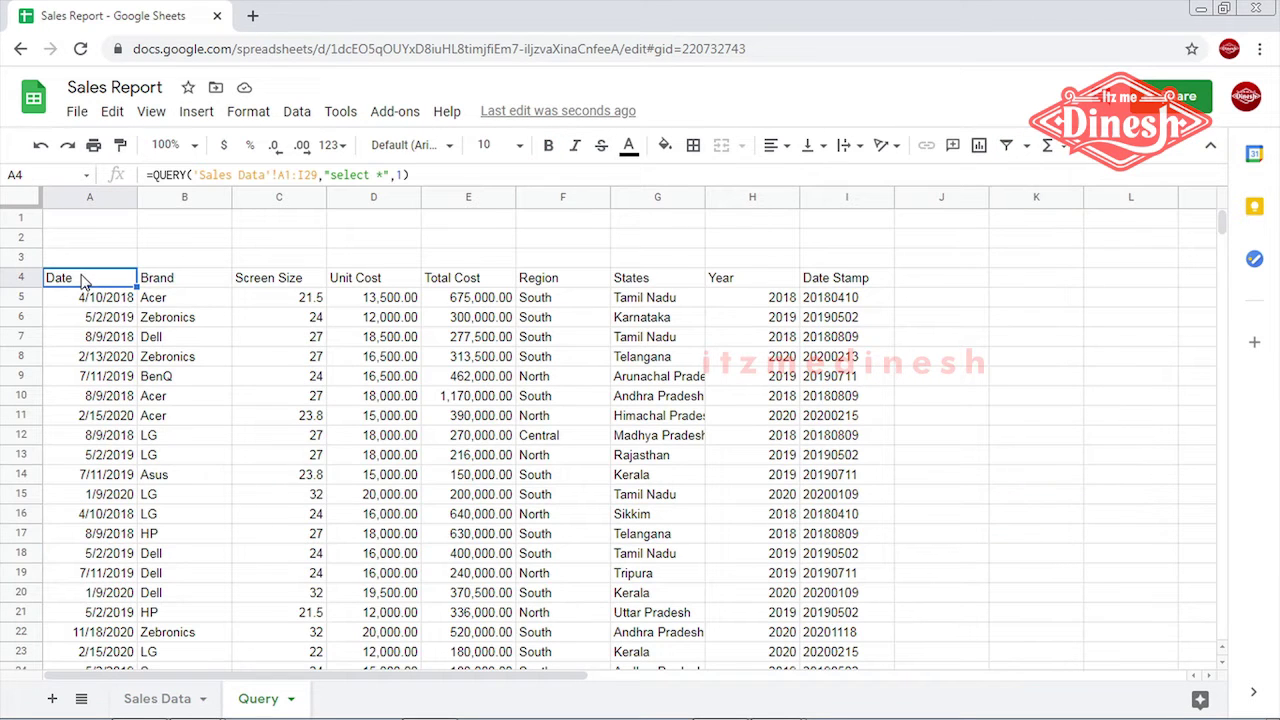
left_click(383, 175)
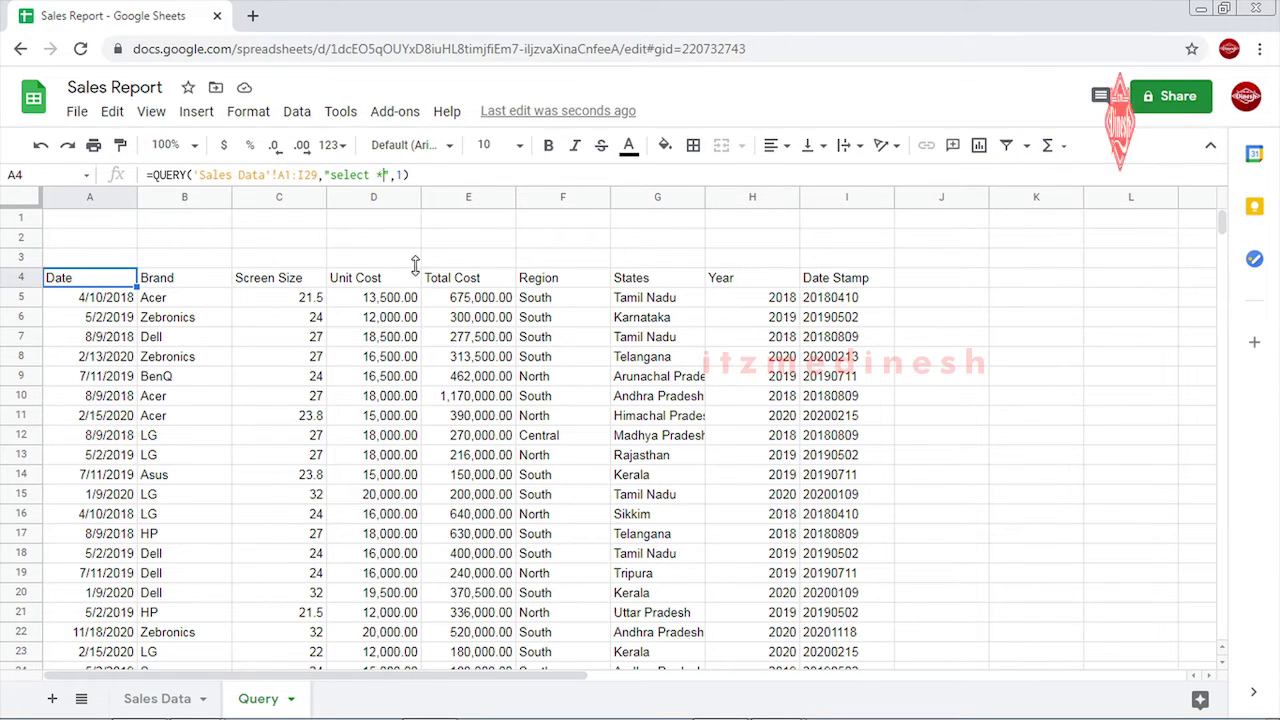
key("BackSpace")
type("B")
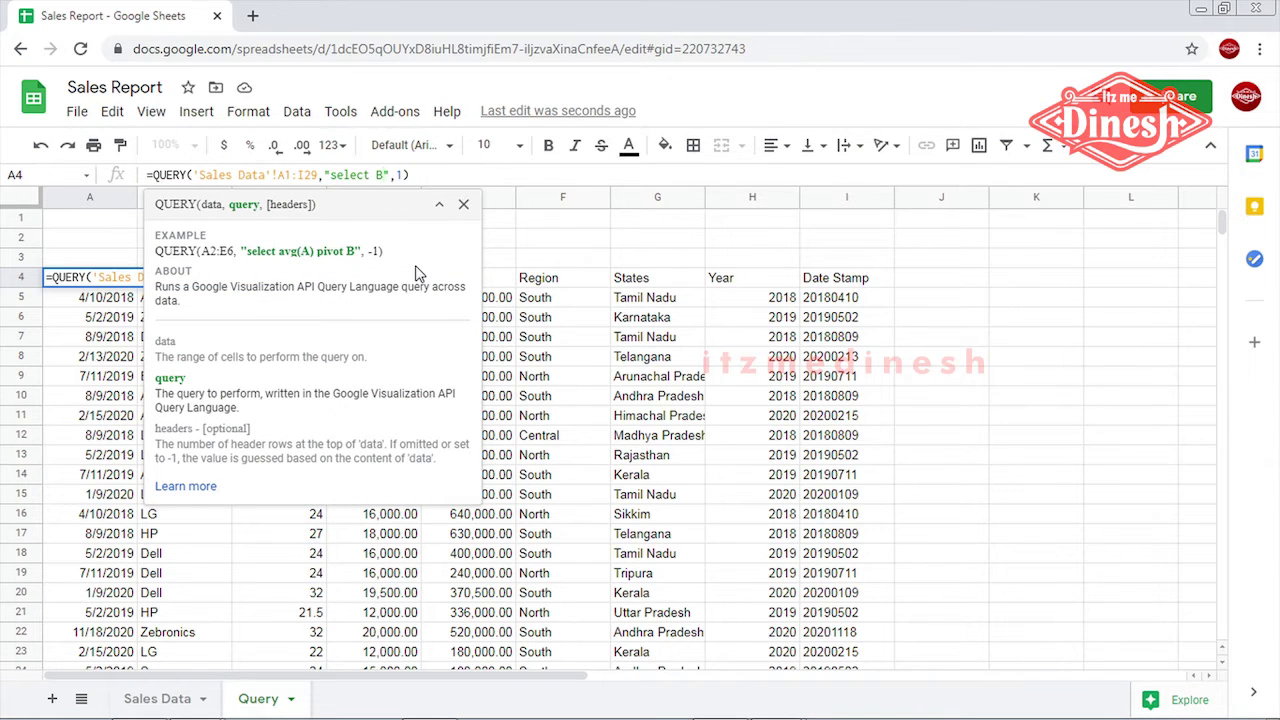
type(", E")
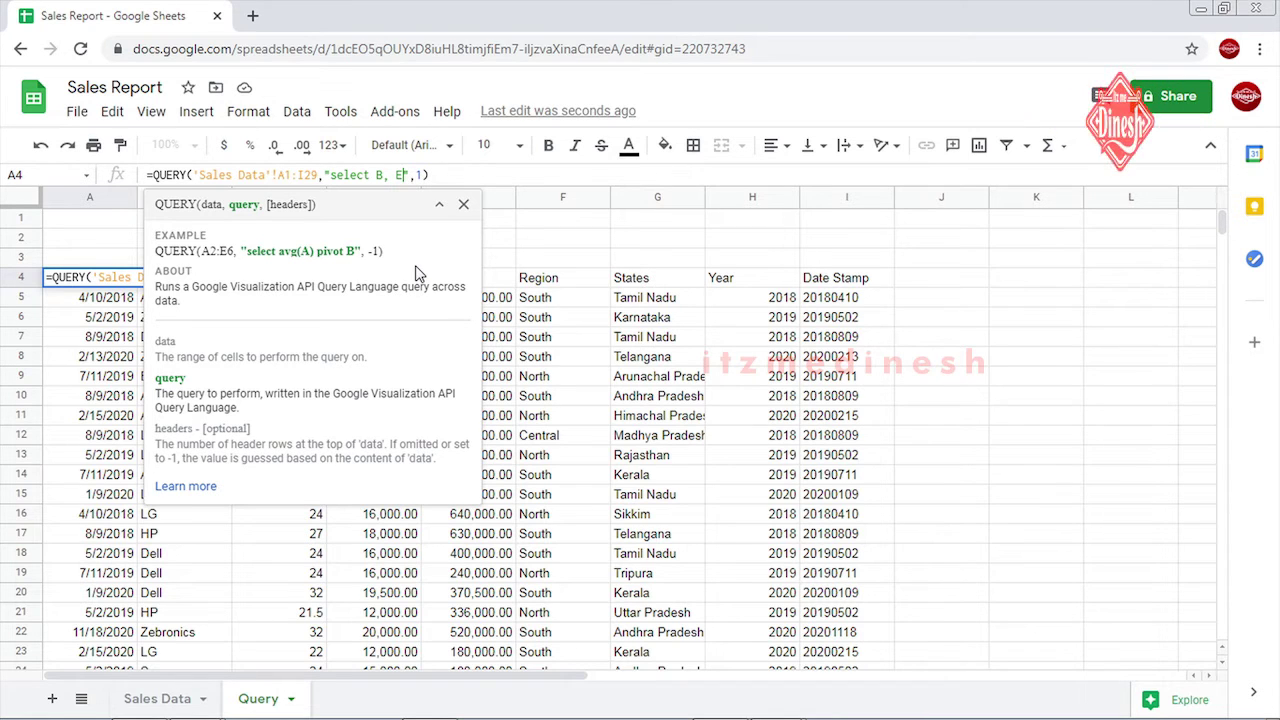
key("Return")
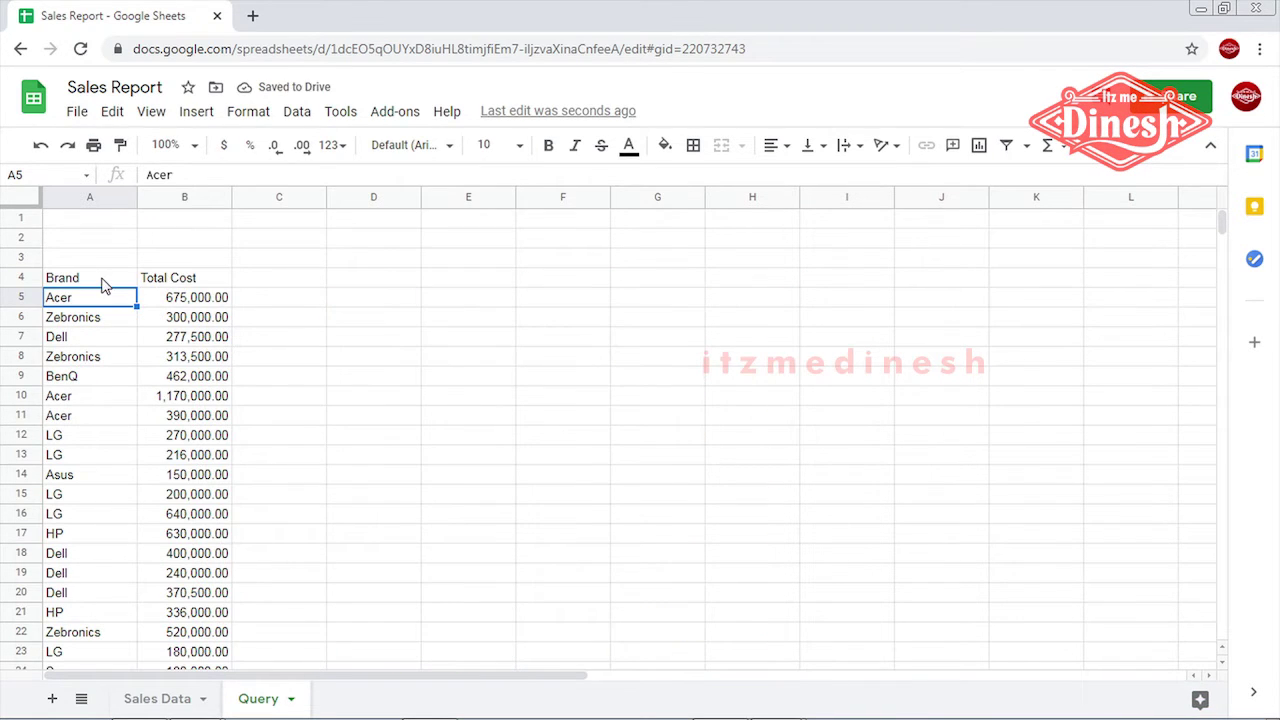
left_click(107, 281)
left_click(196, 281)
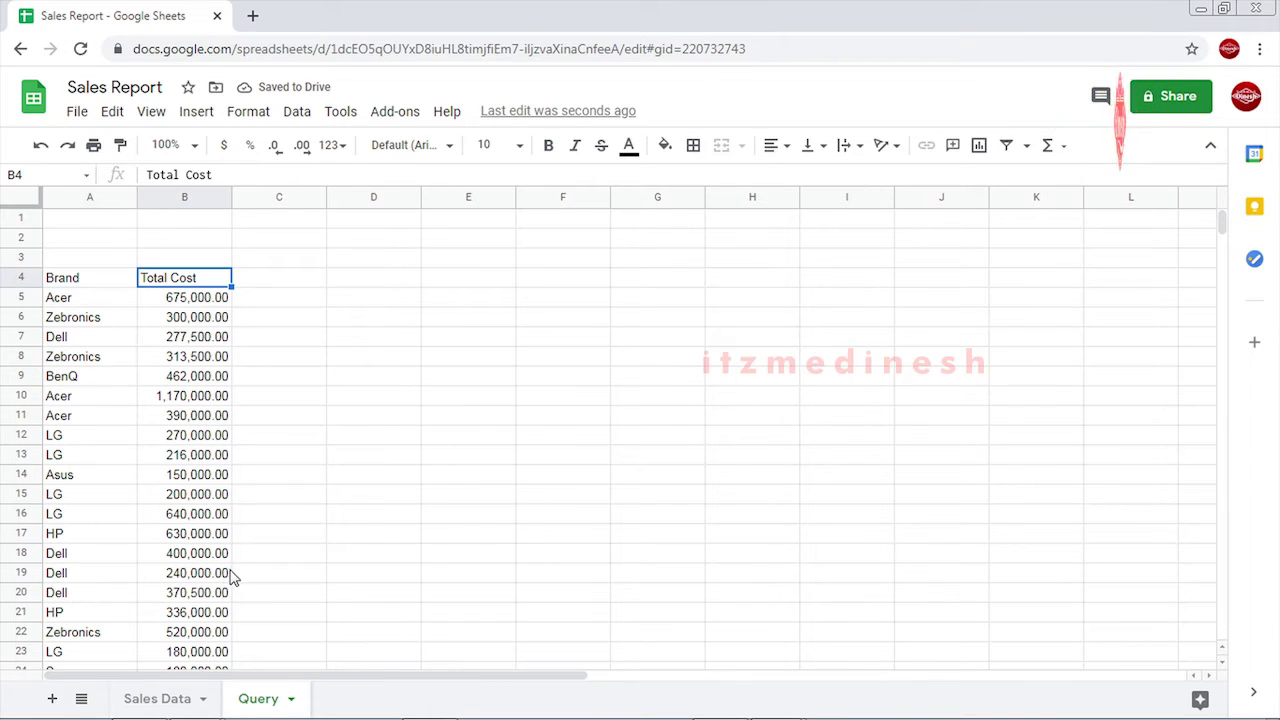
left_click(150, 700)
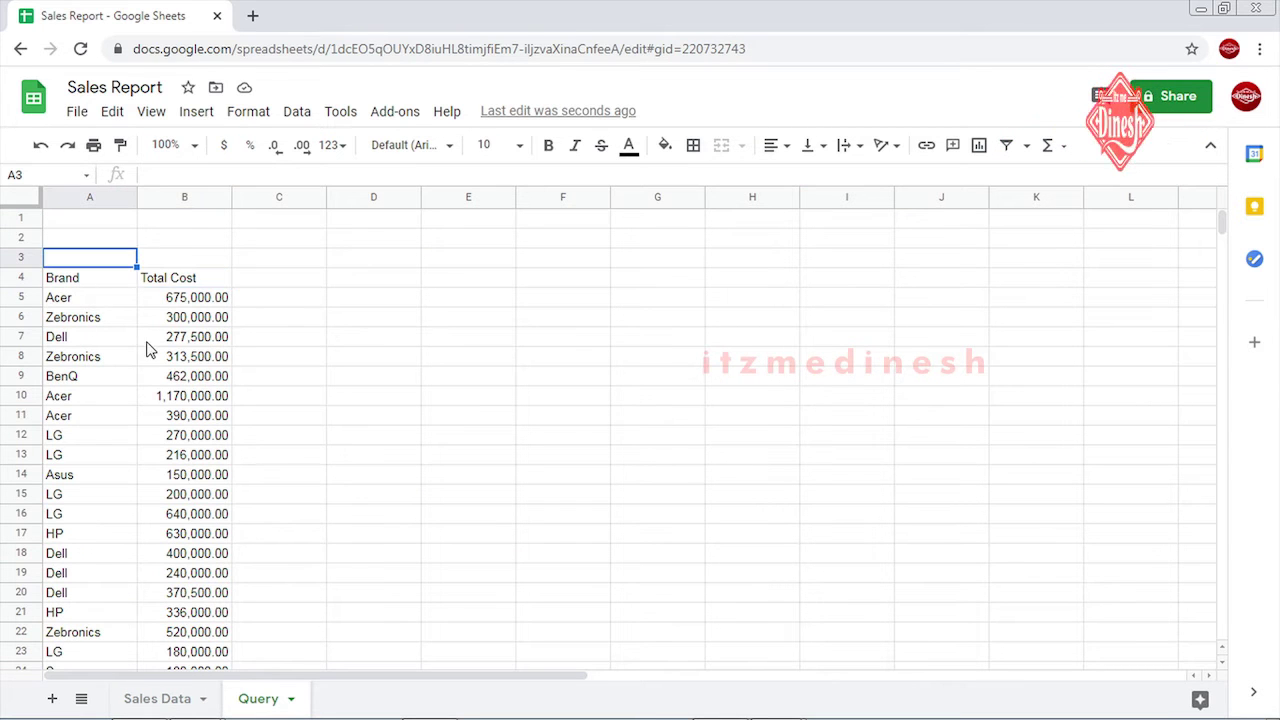
Move the query text "select B, E" out of the formula into cell A1, without quotes.
left_click(93, 283)
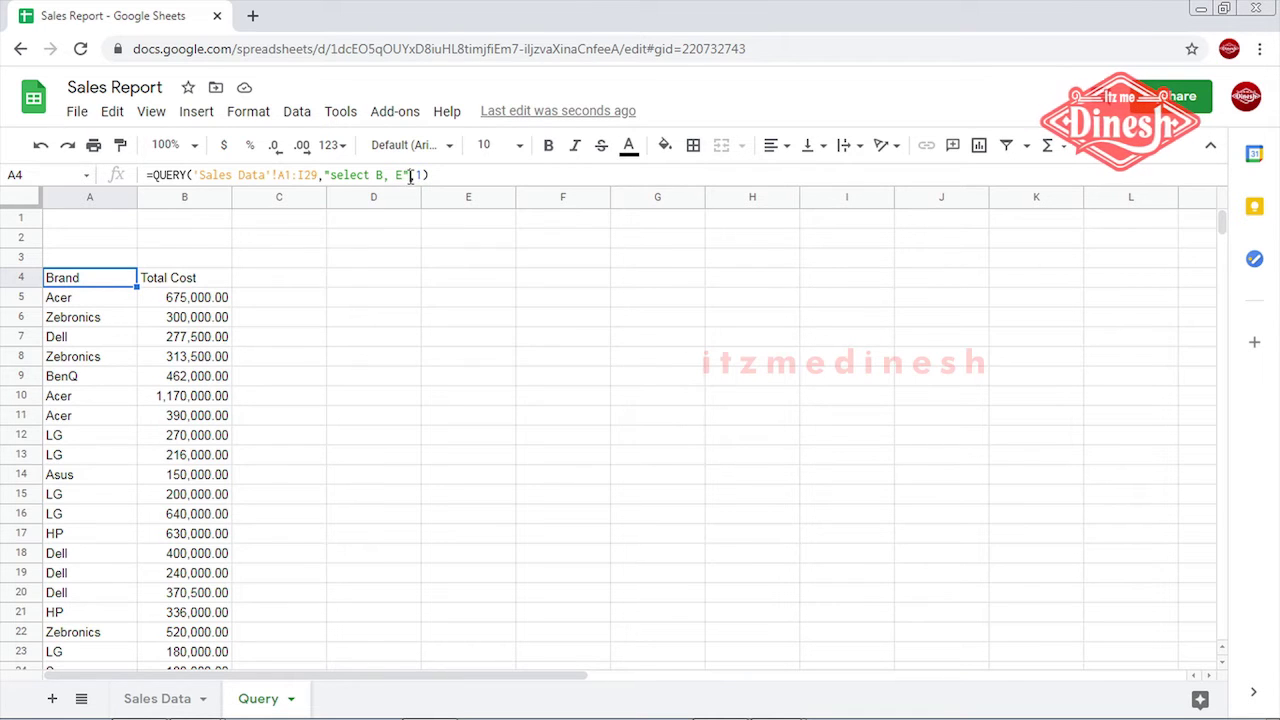
left_click_drag(410, 175, 322, 177)
key("ctrl+c")
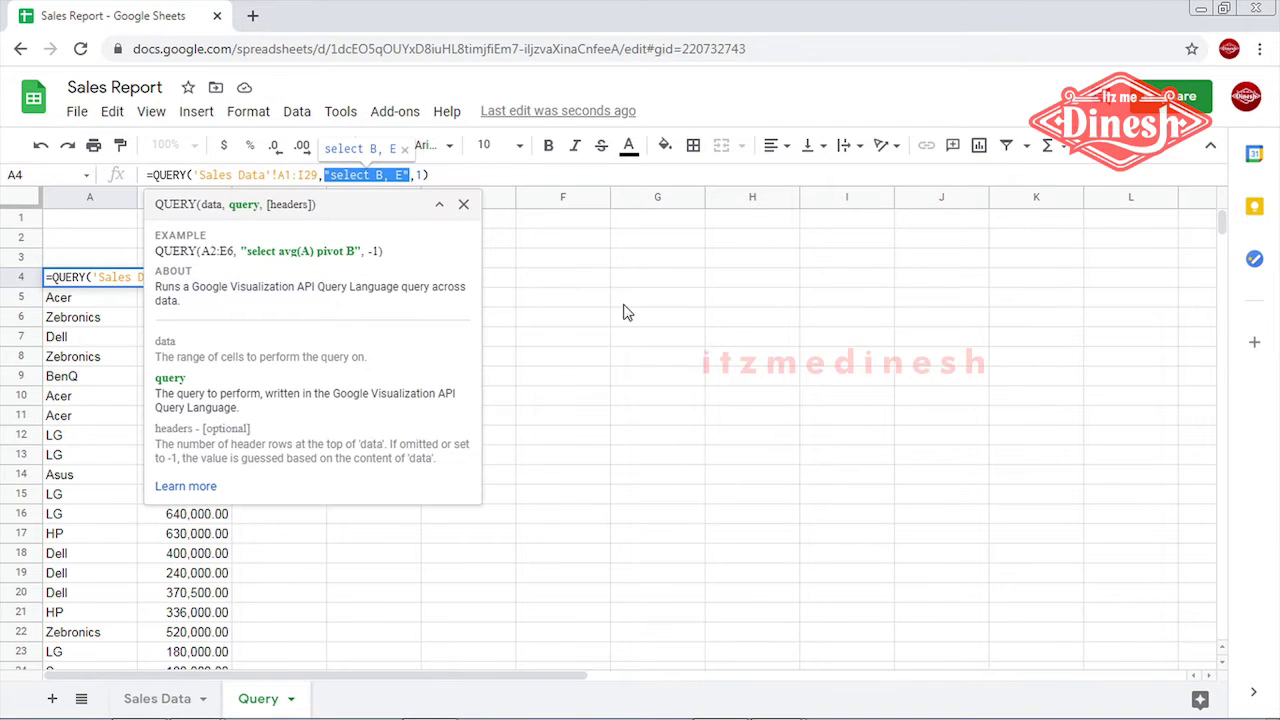
double_click(94, 218)
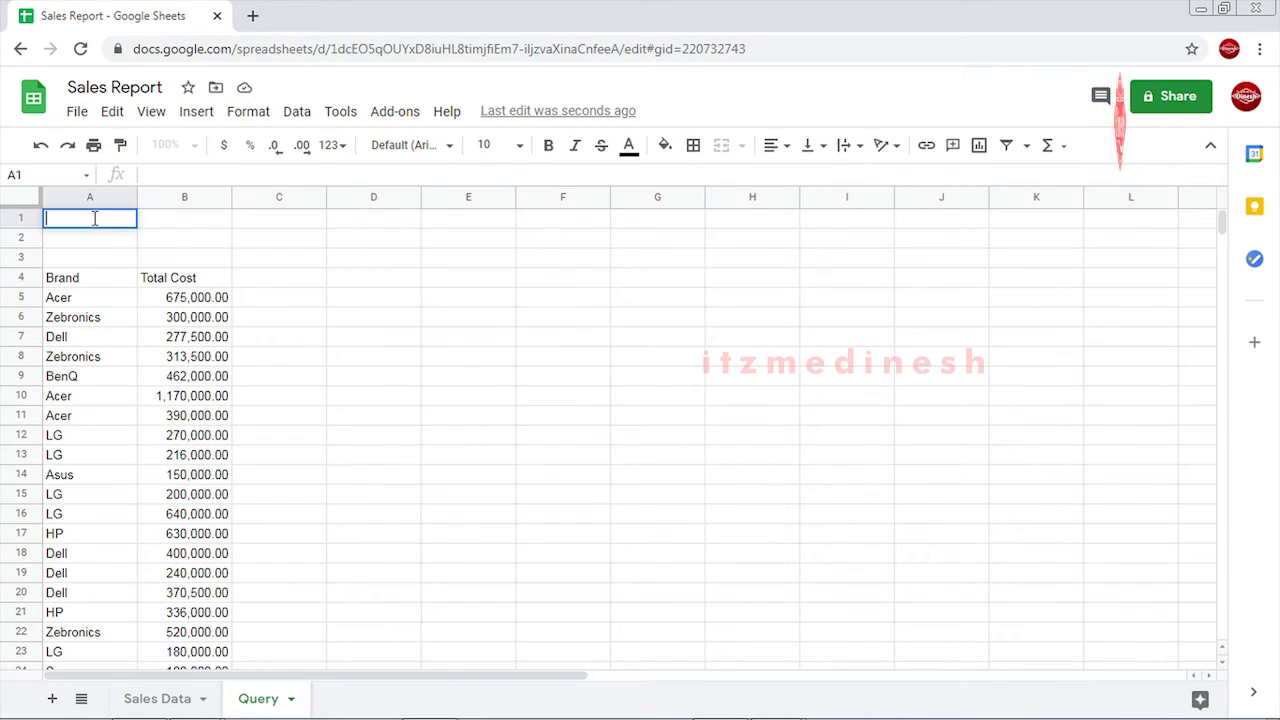
key("ctrl+v")
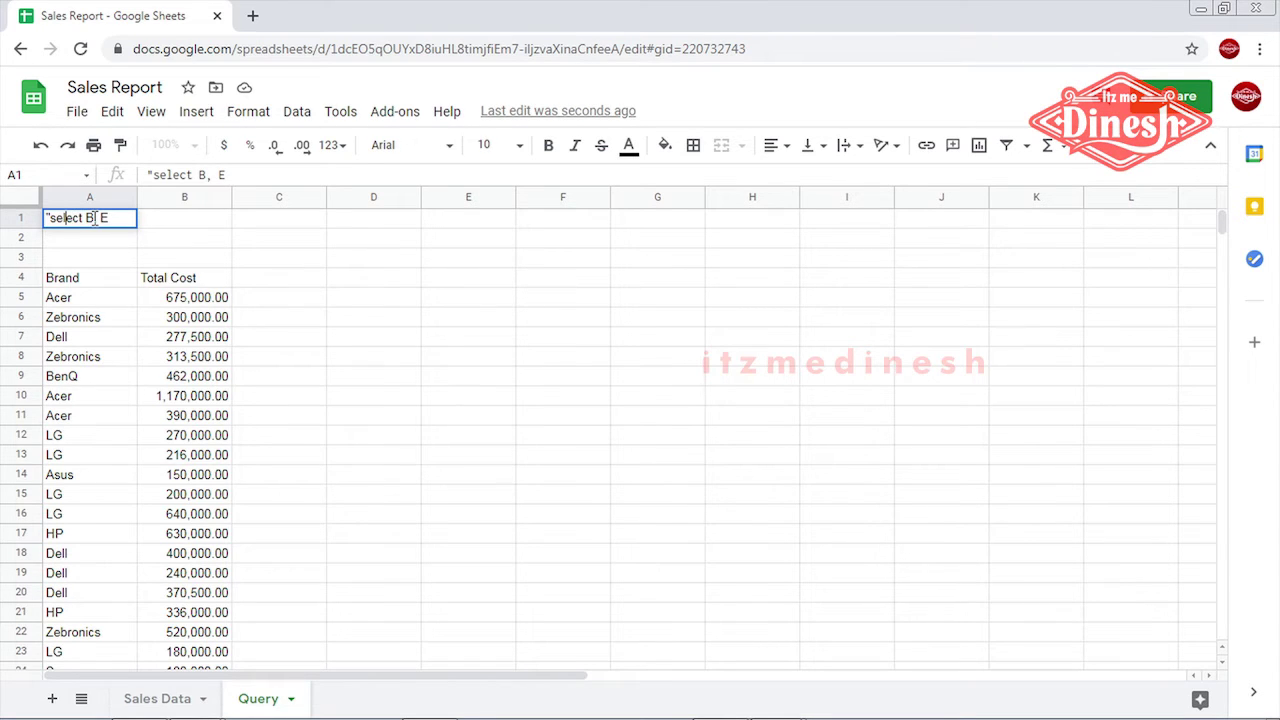
key("Delete")
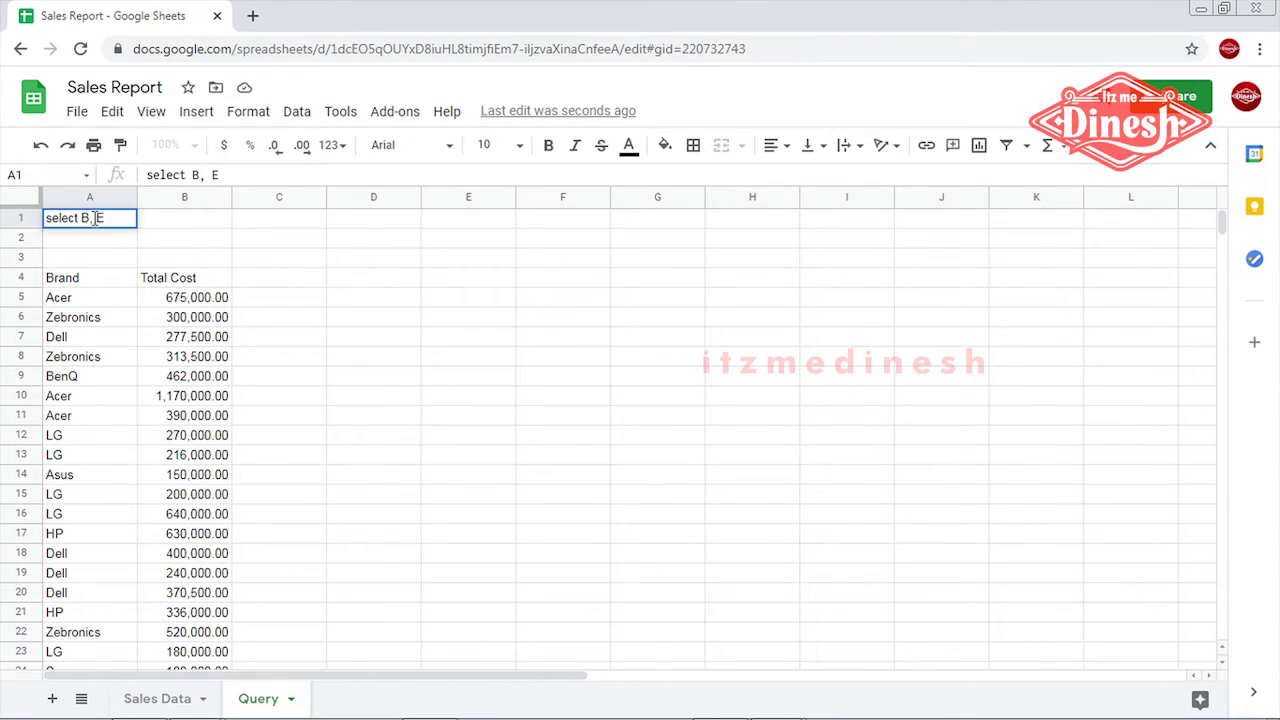
key("Return")
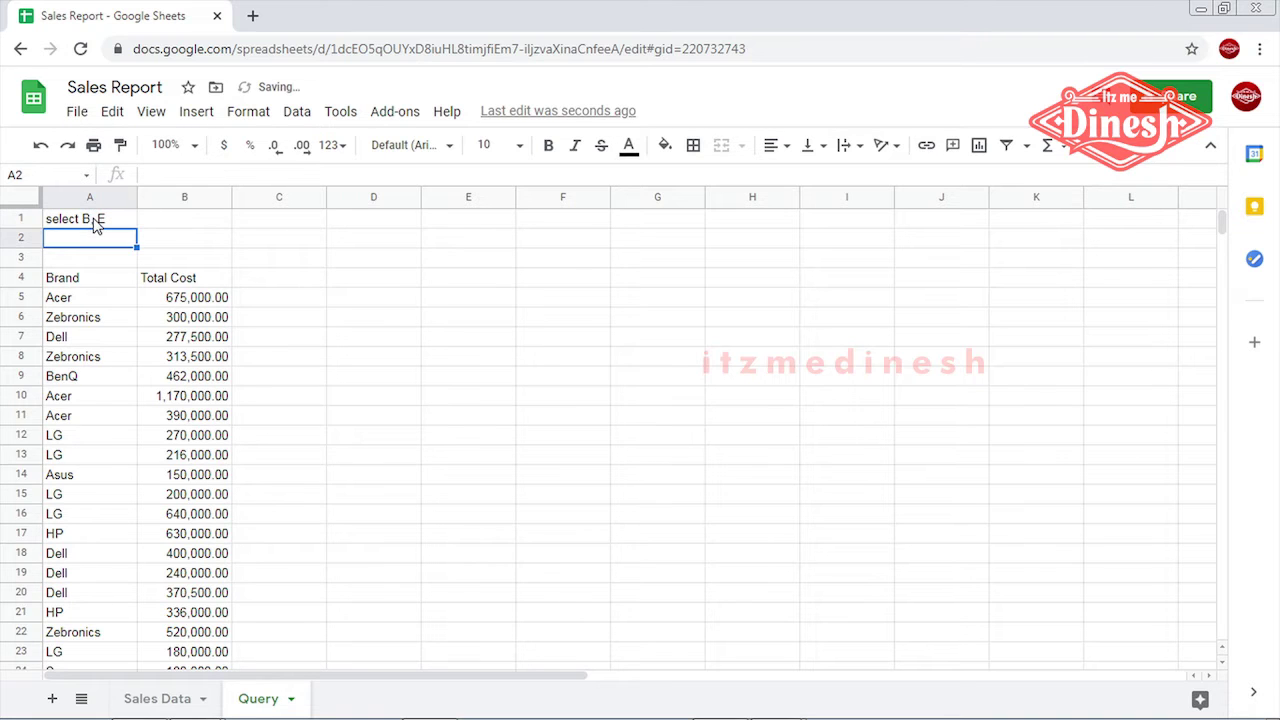
left_click(94, 218)
Make A4's QUERY formula read its query argument from cell A1.
left_click(103, 281)
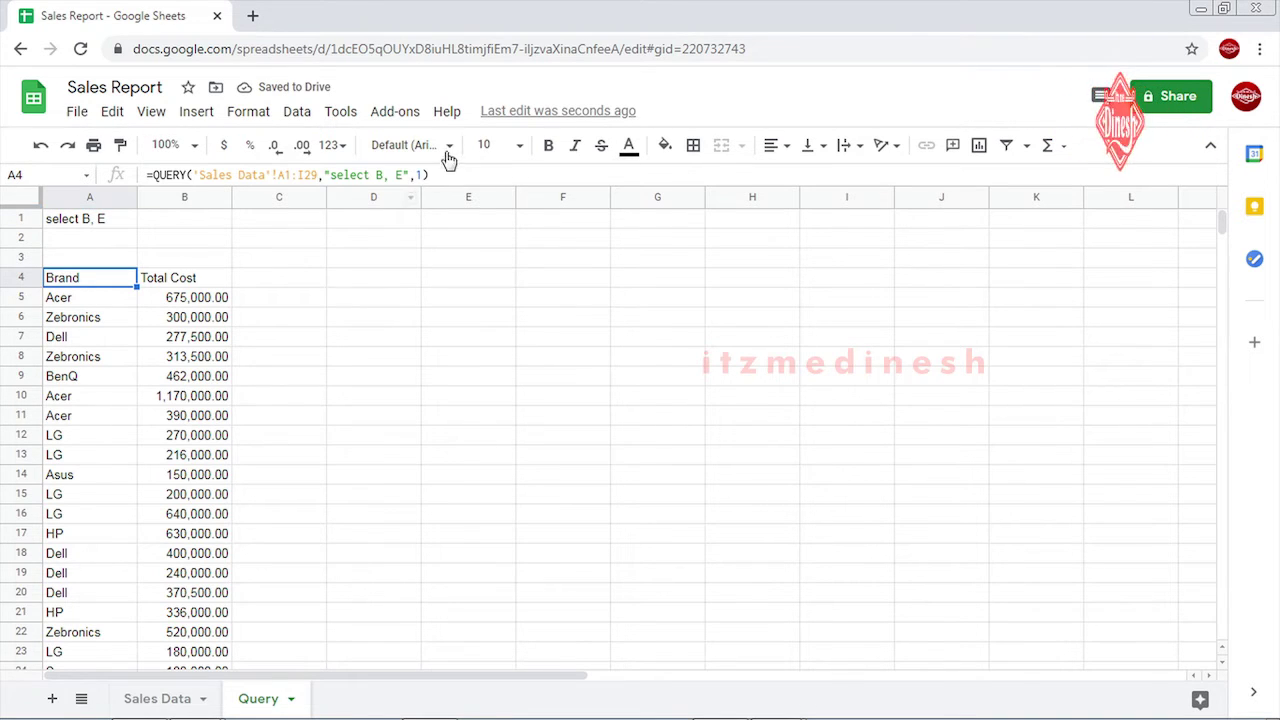
left_click(410, 175)
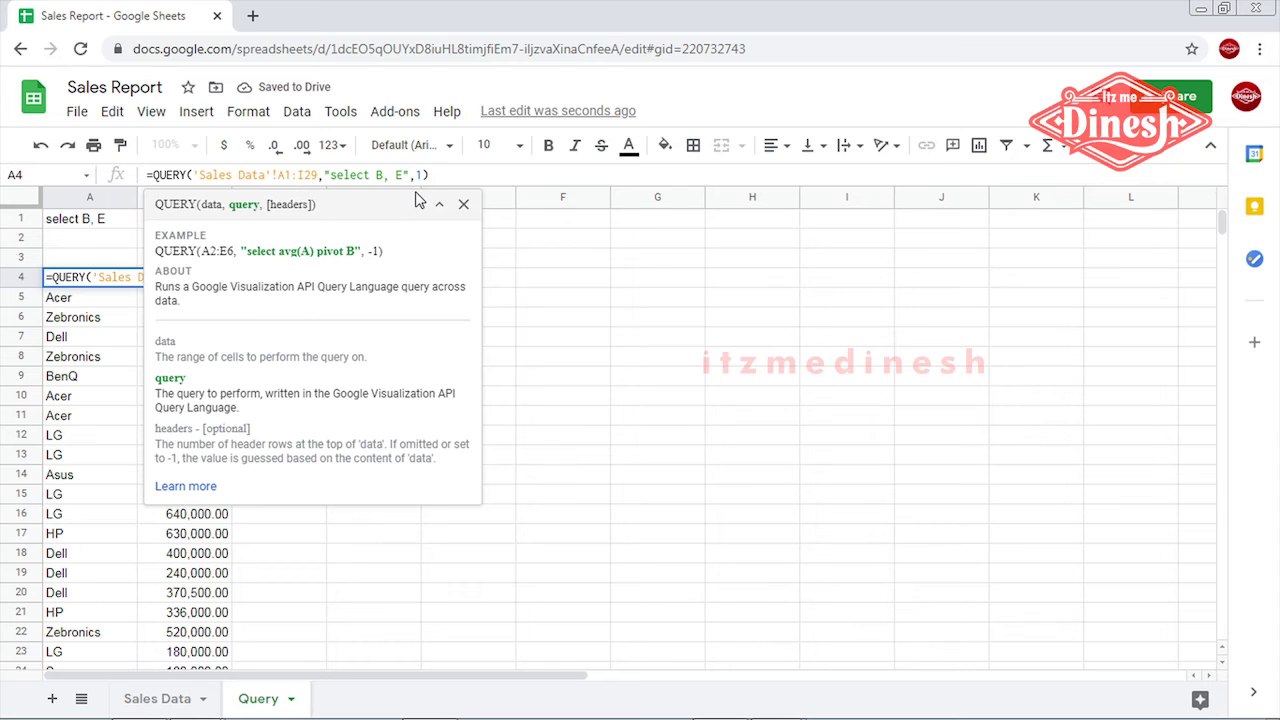
key("BackSpace")
key("BackSpace")
key("BackSpace")
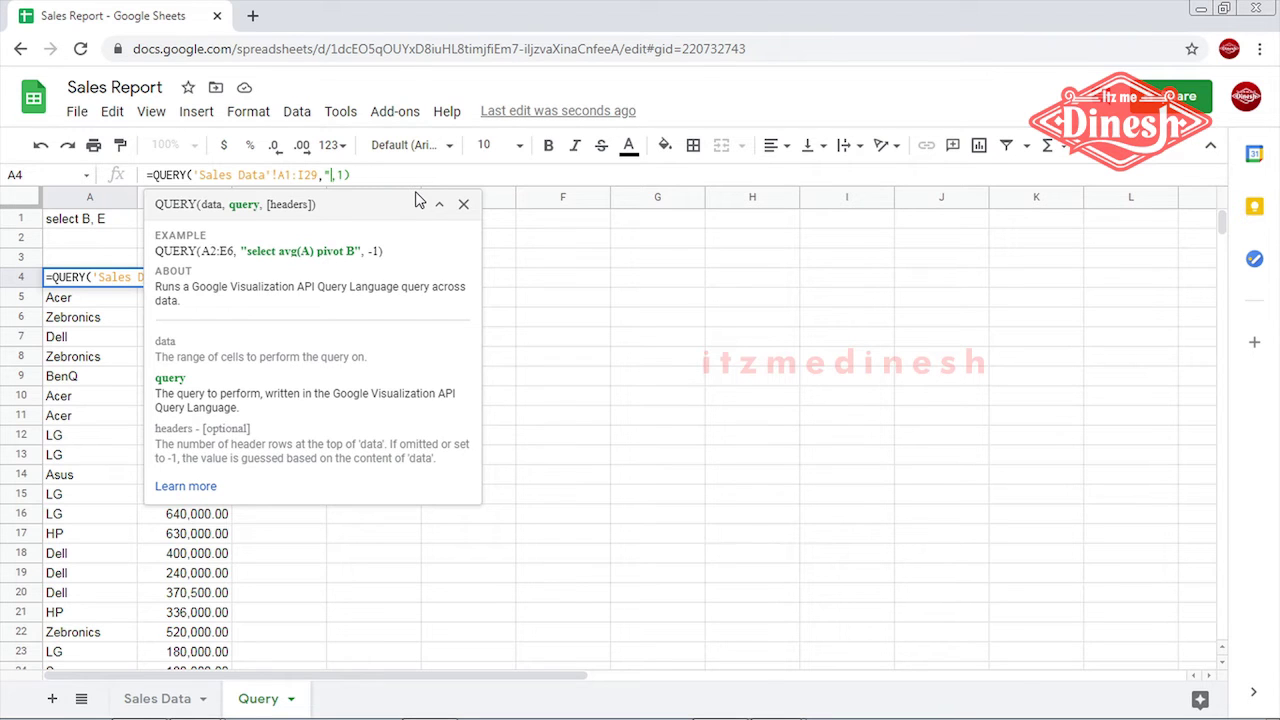
left_click(97, 228)
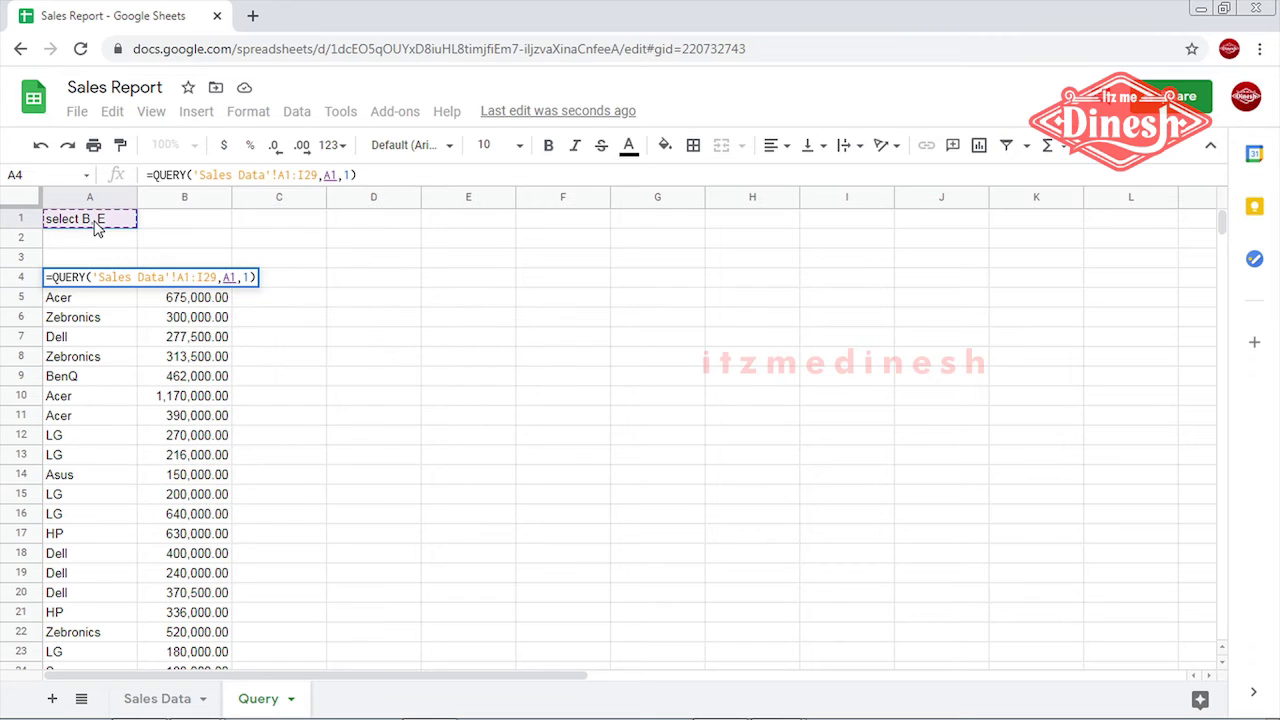
key("Return")
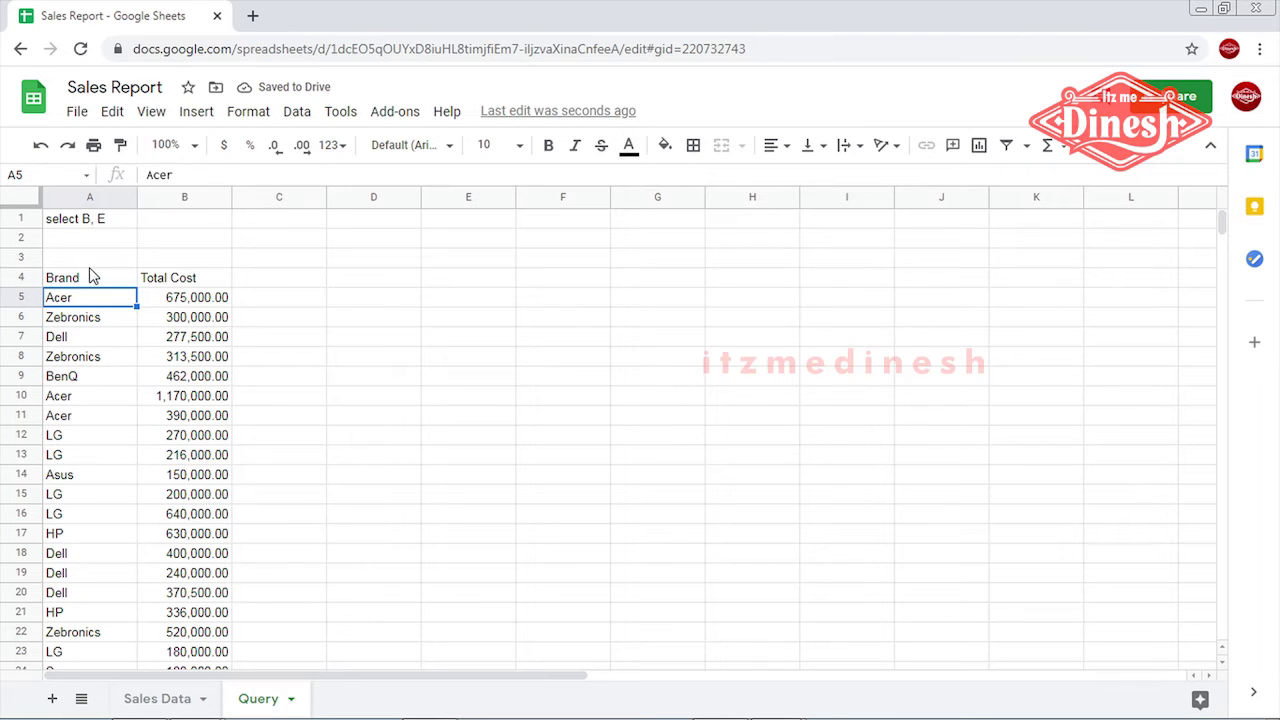
left_click(160, 698)
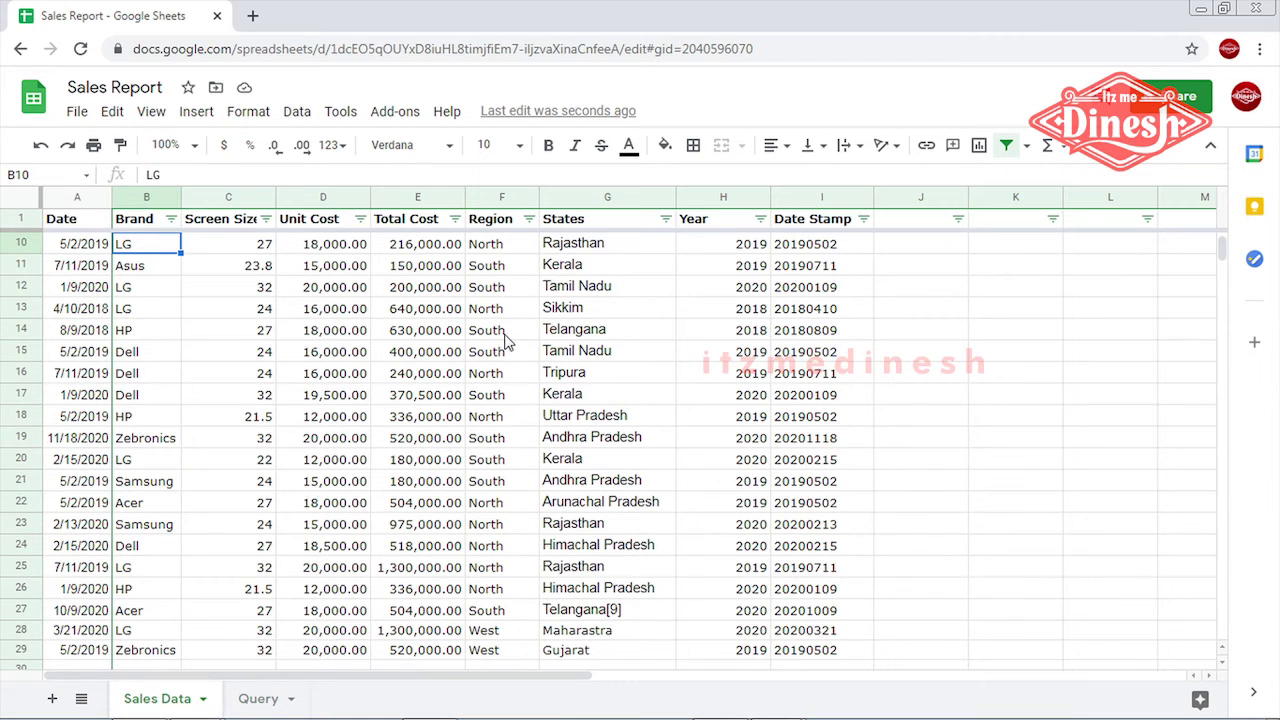
left_click(328, 246)
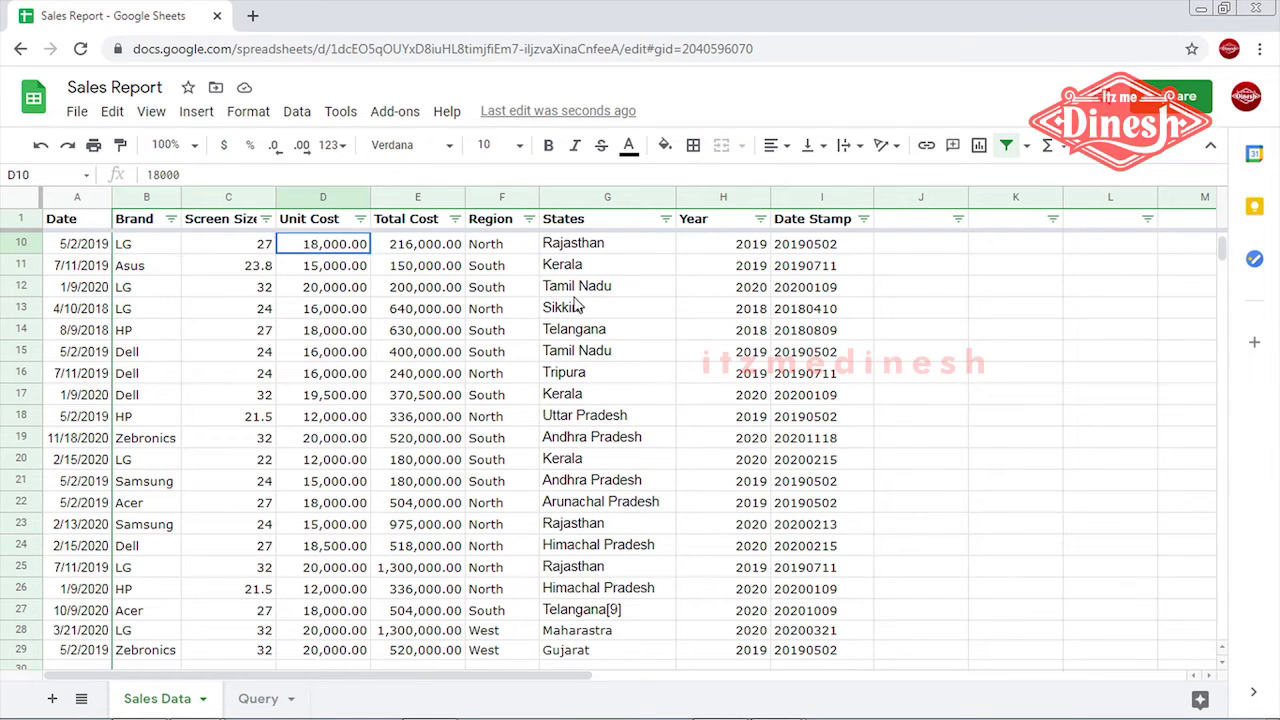
left_click(729, 245)
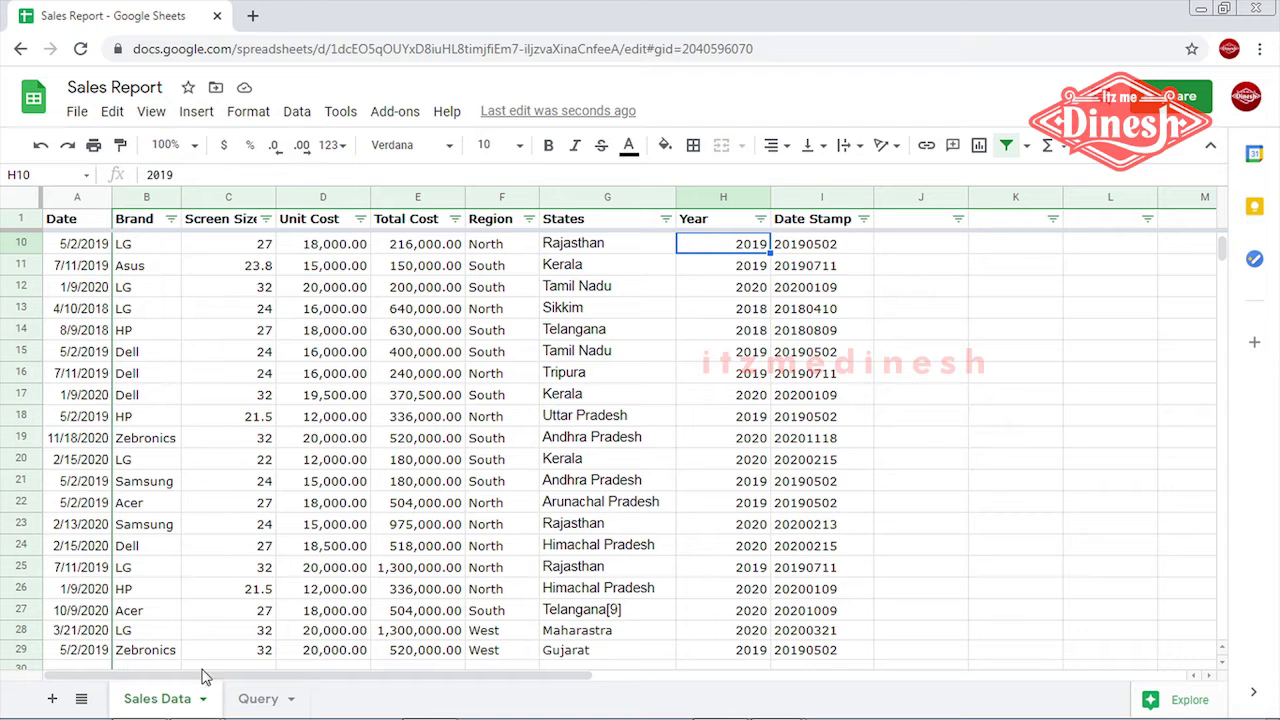
left_click(250, 700)
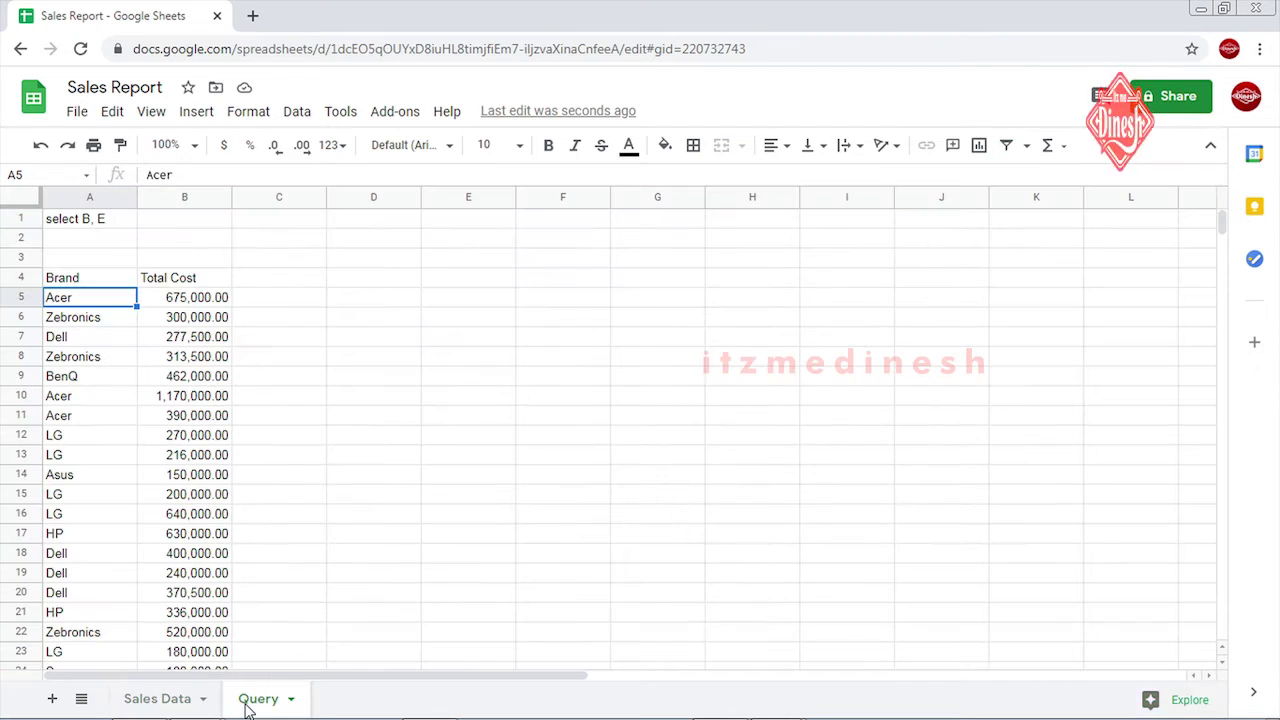
Append WHERE H = 2019 to A1's query, leaving eleven Brand and Total Cost rows.
left_click(108, 219)
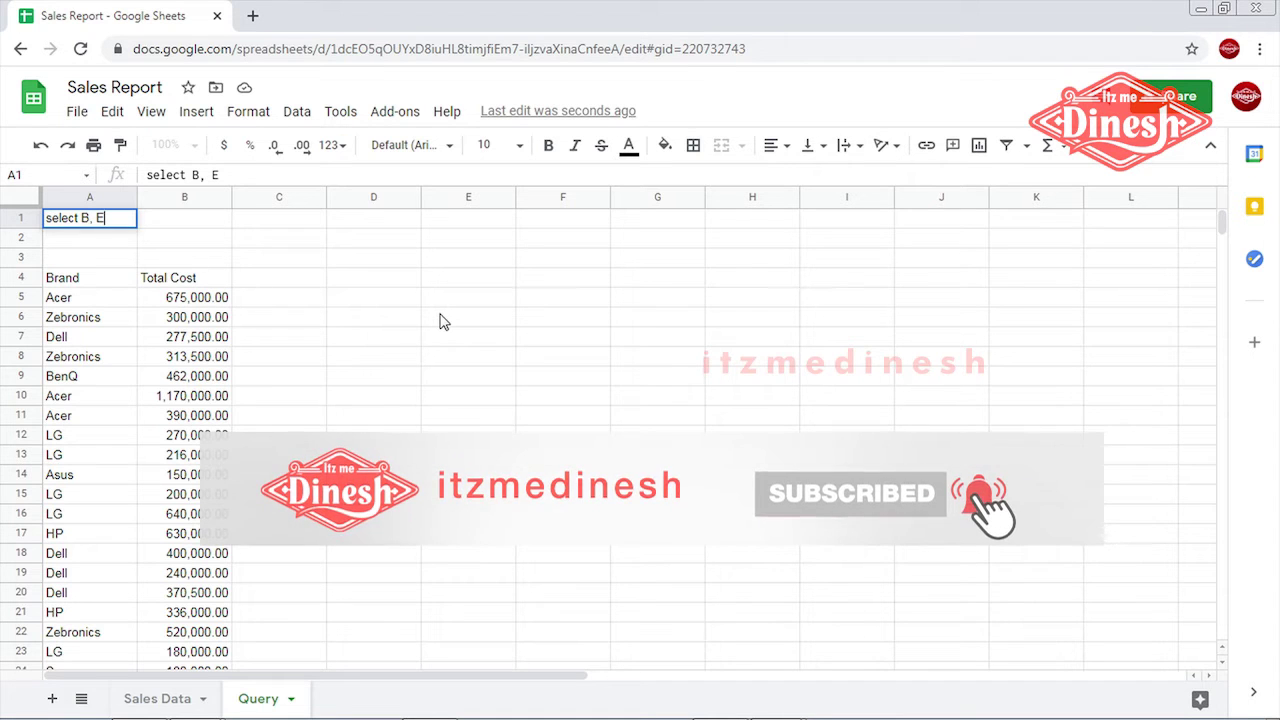
type(" WH")
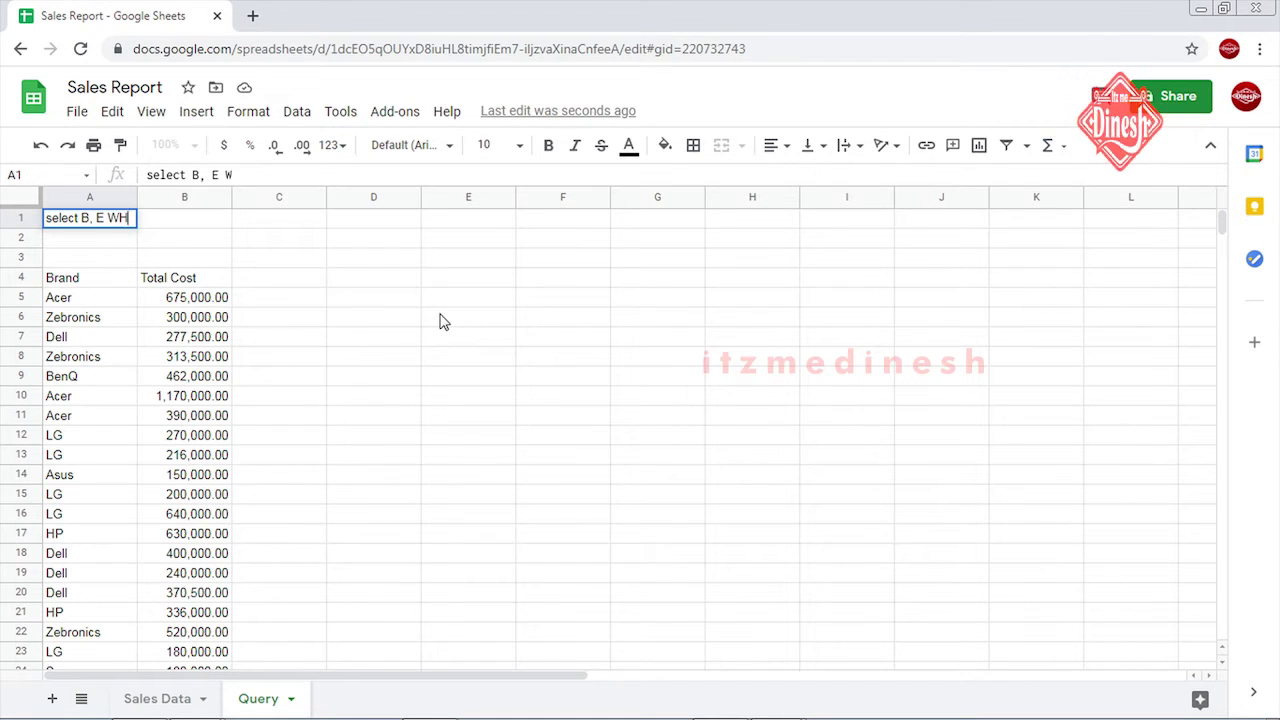
type("ERE H =")
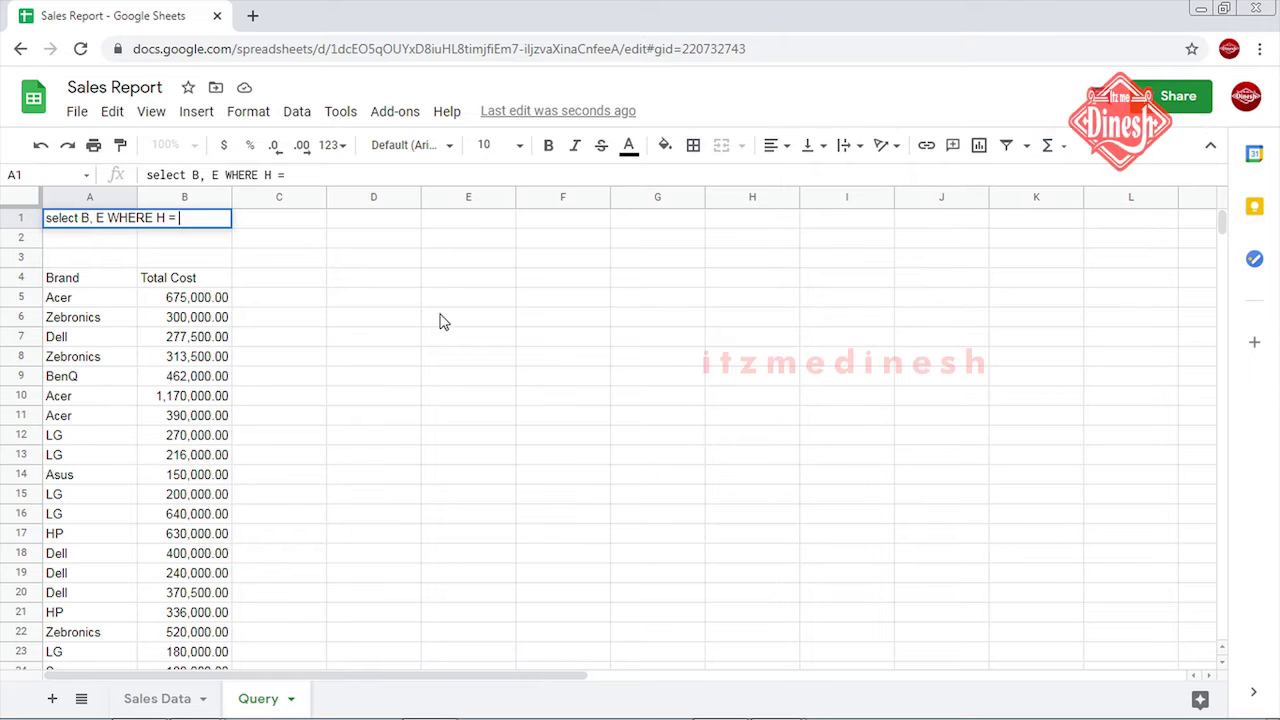
type("2019")
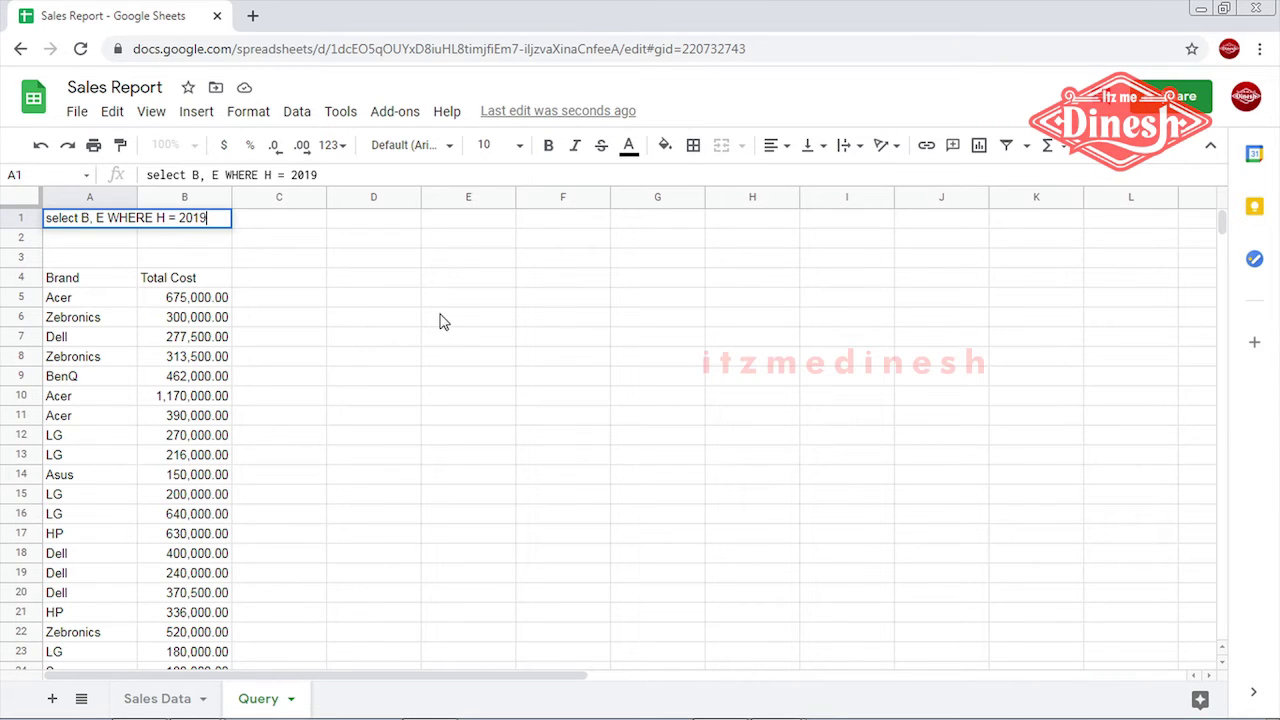
key("Return")
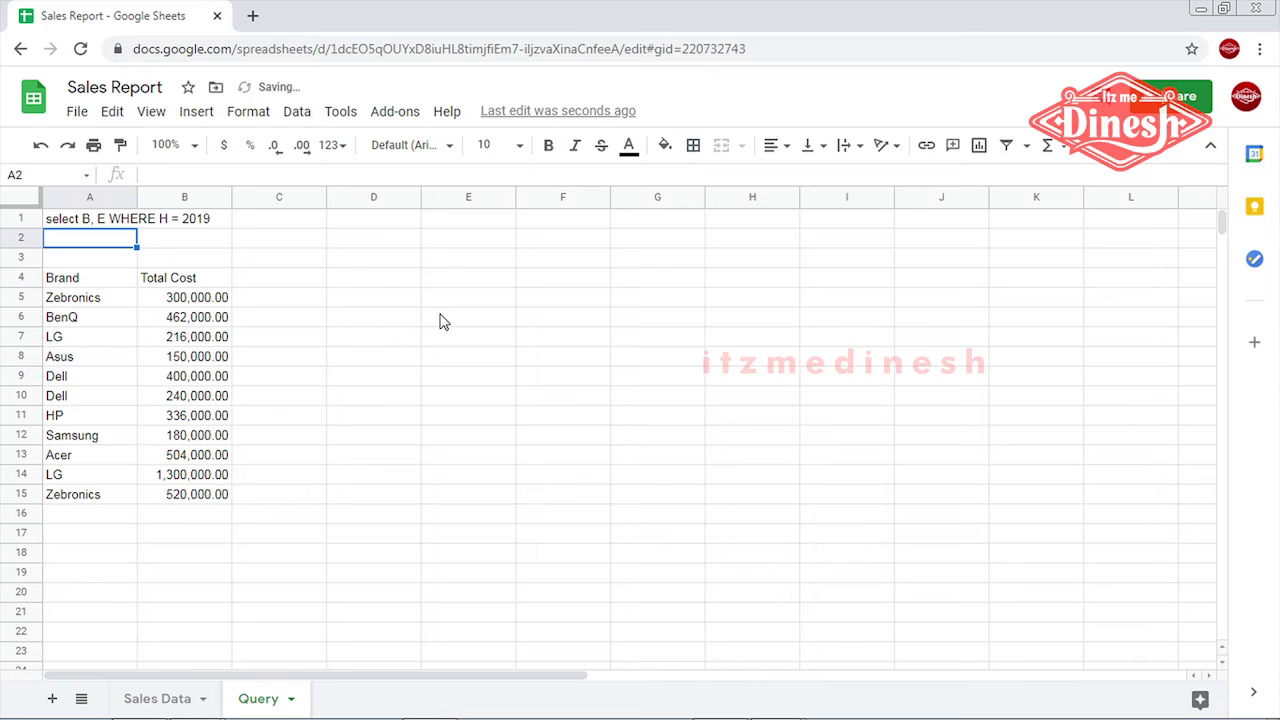
left_click(100, 305)
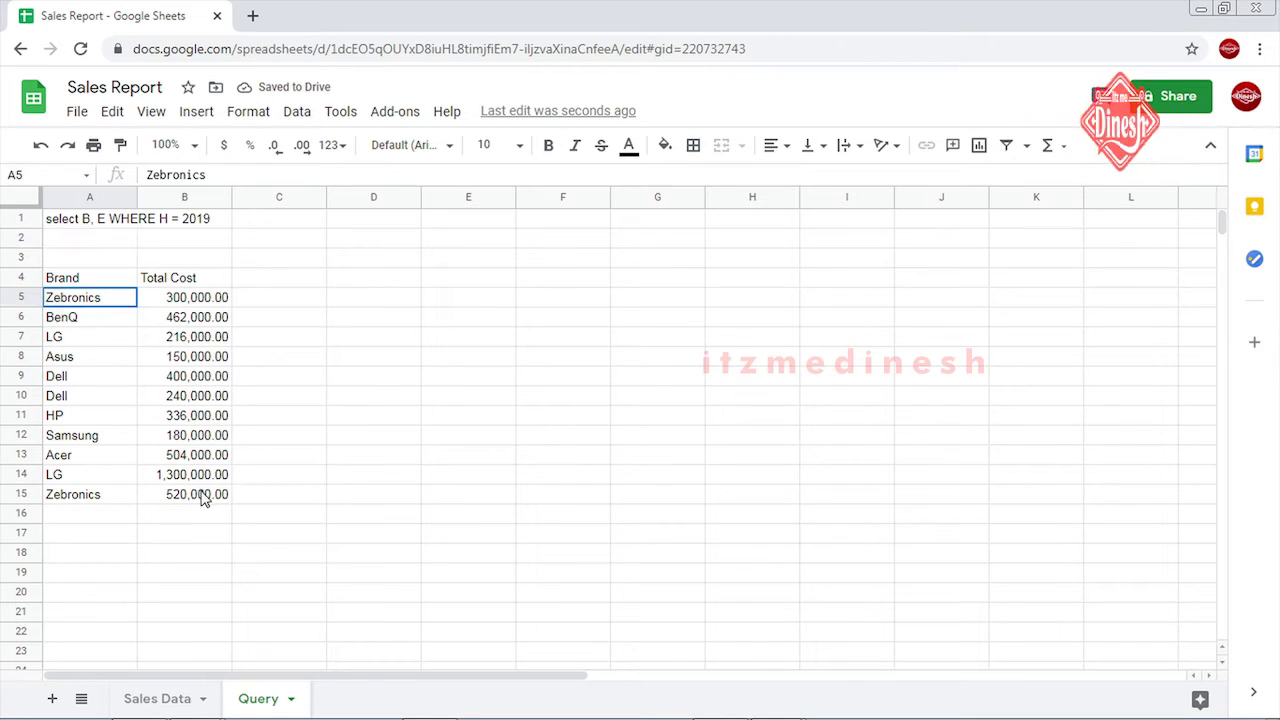
left_click_drag(203, 498, 203, 498)
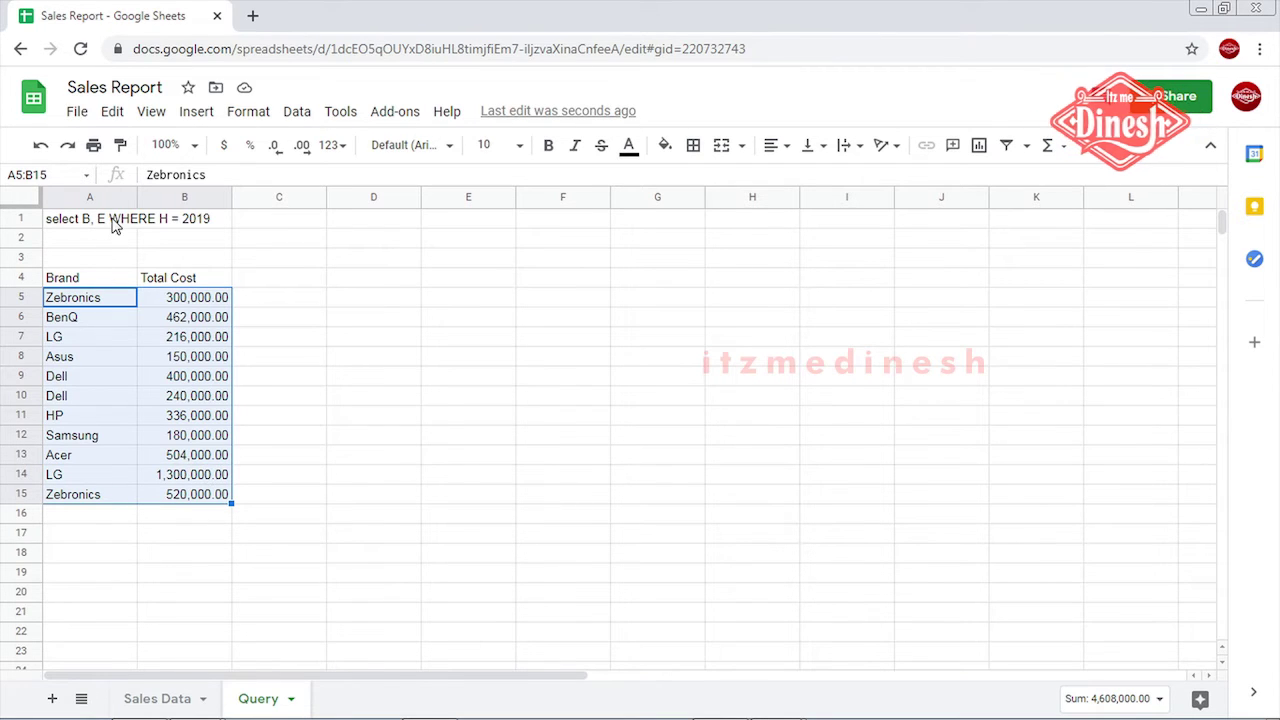
Add column H to A1's select list, giving "select B, E, H WHERE H = 2019" with a Year column.
double_click(115, 221)
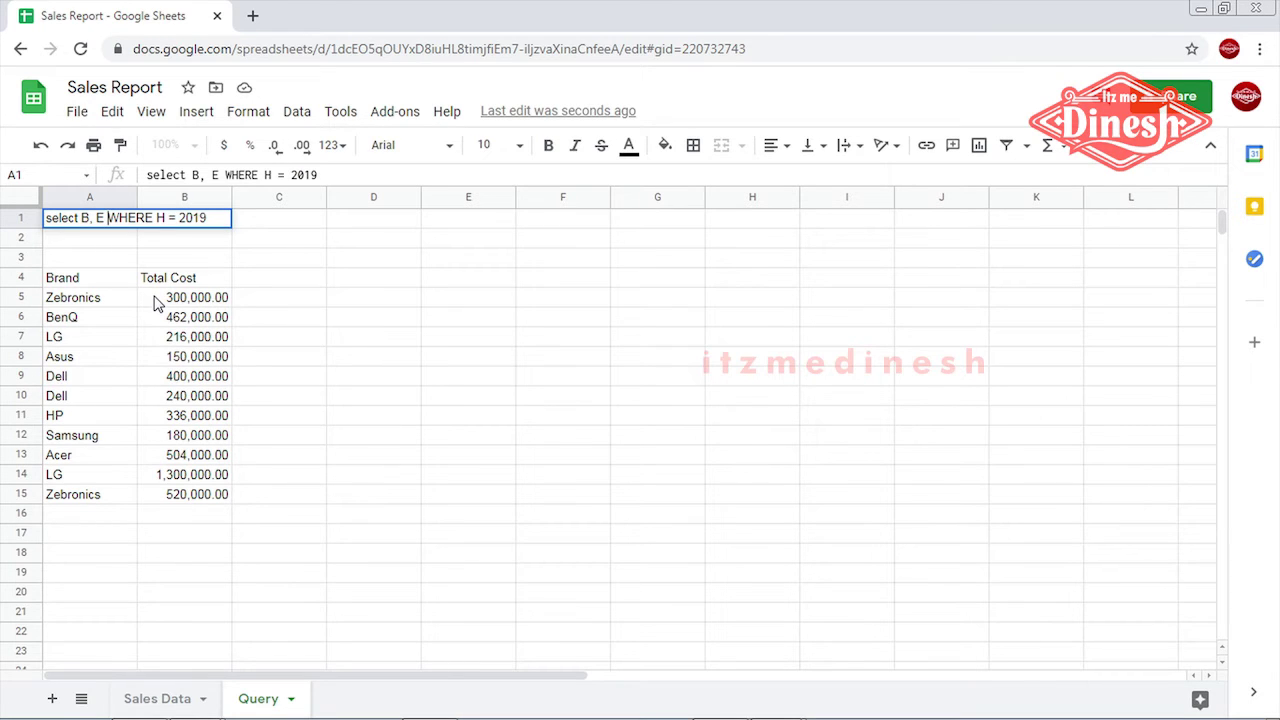
type(", ")
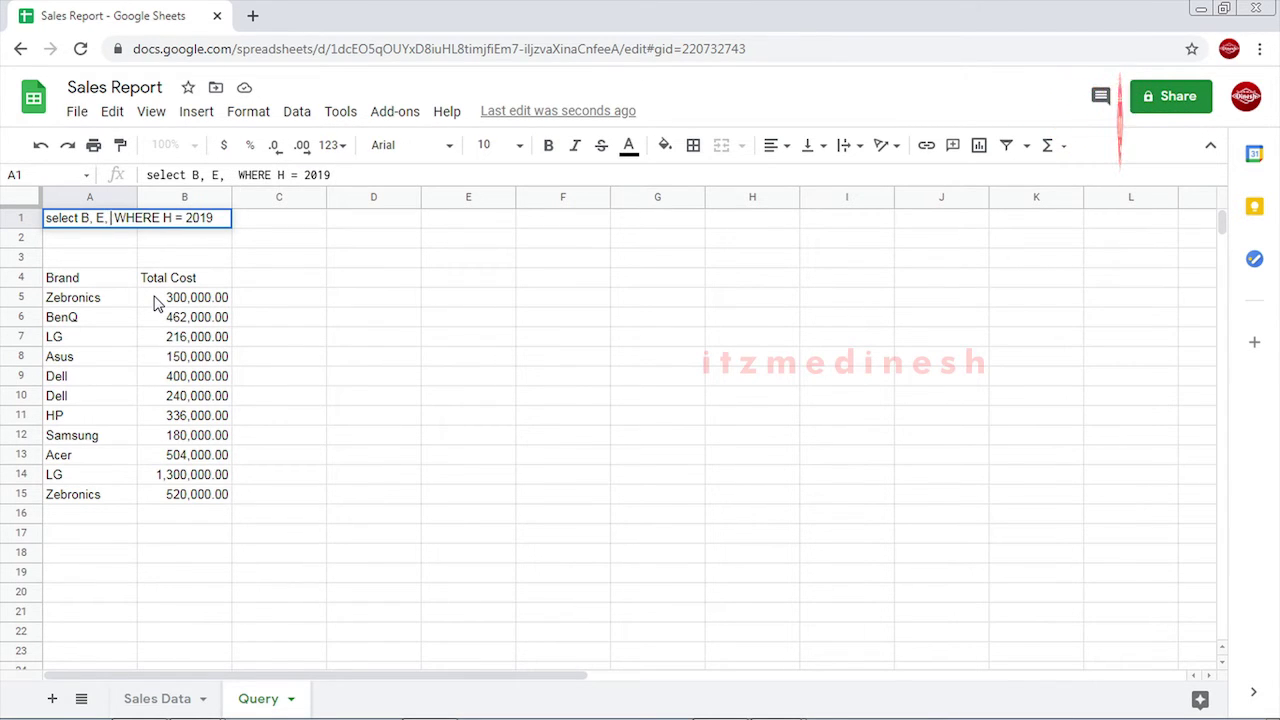
type("h")
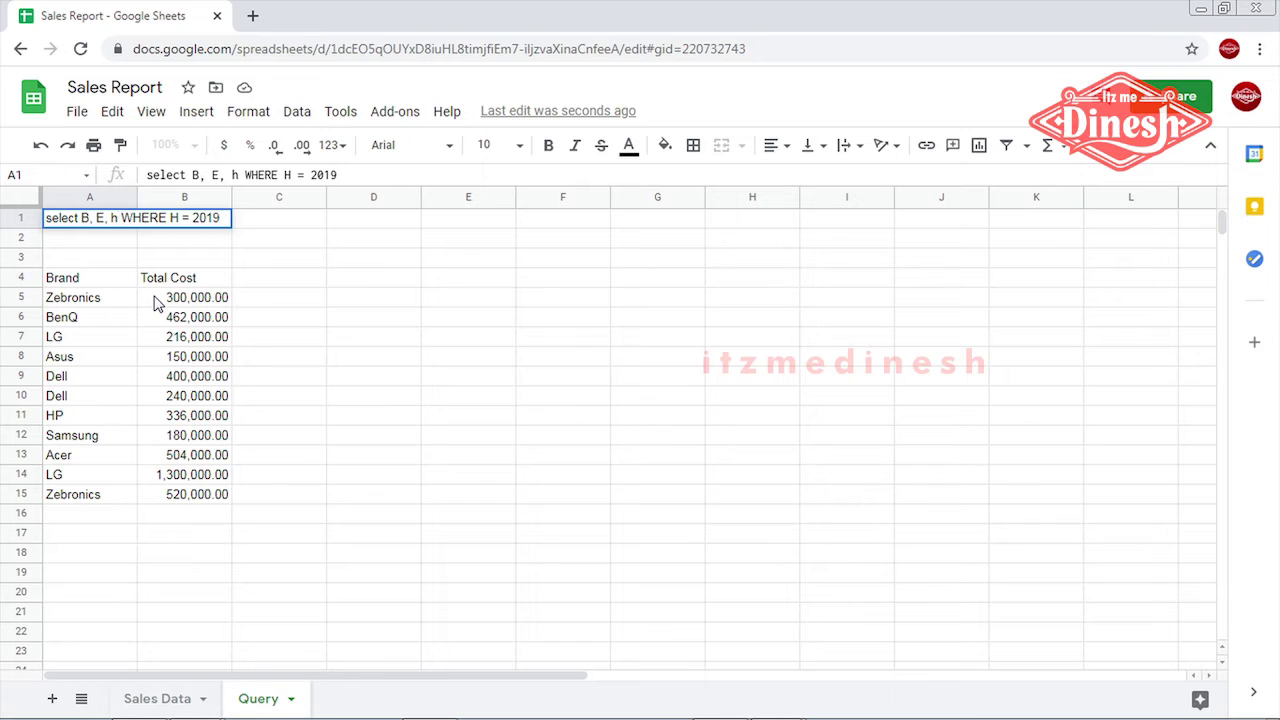
key("BackSpace")
type("H")
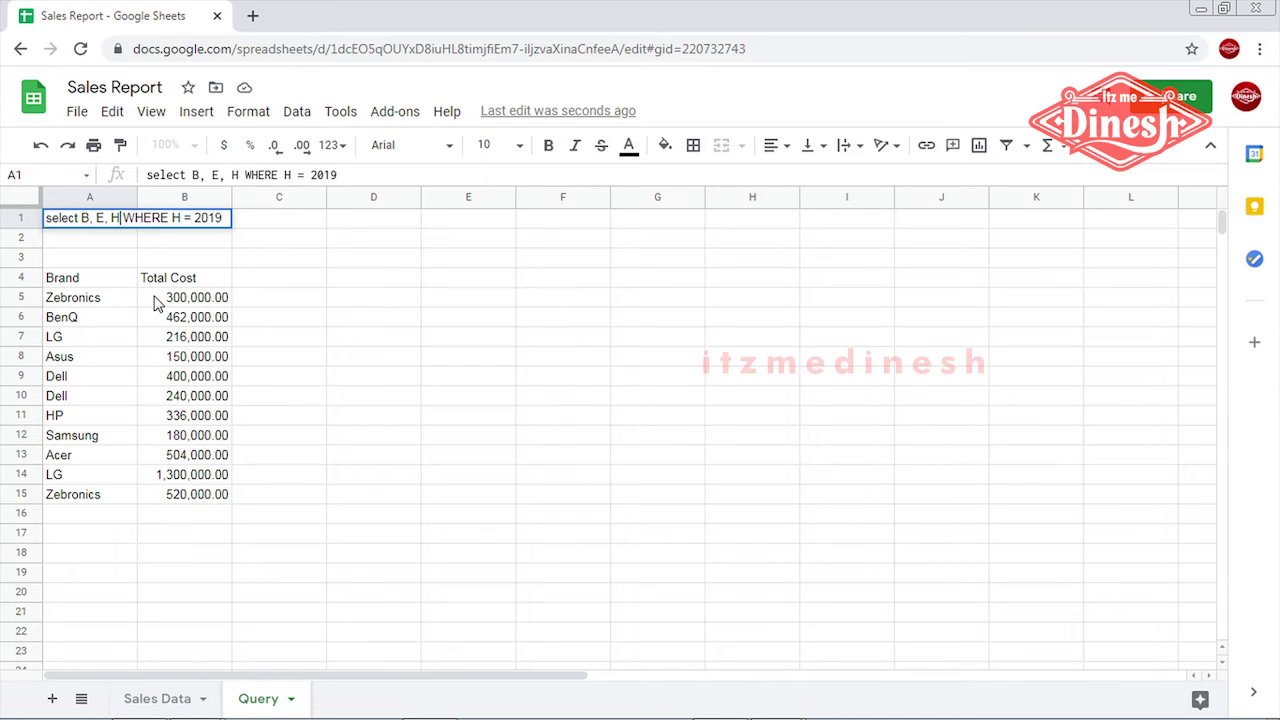
key("Return")
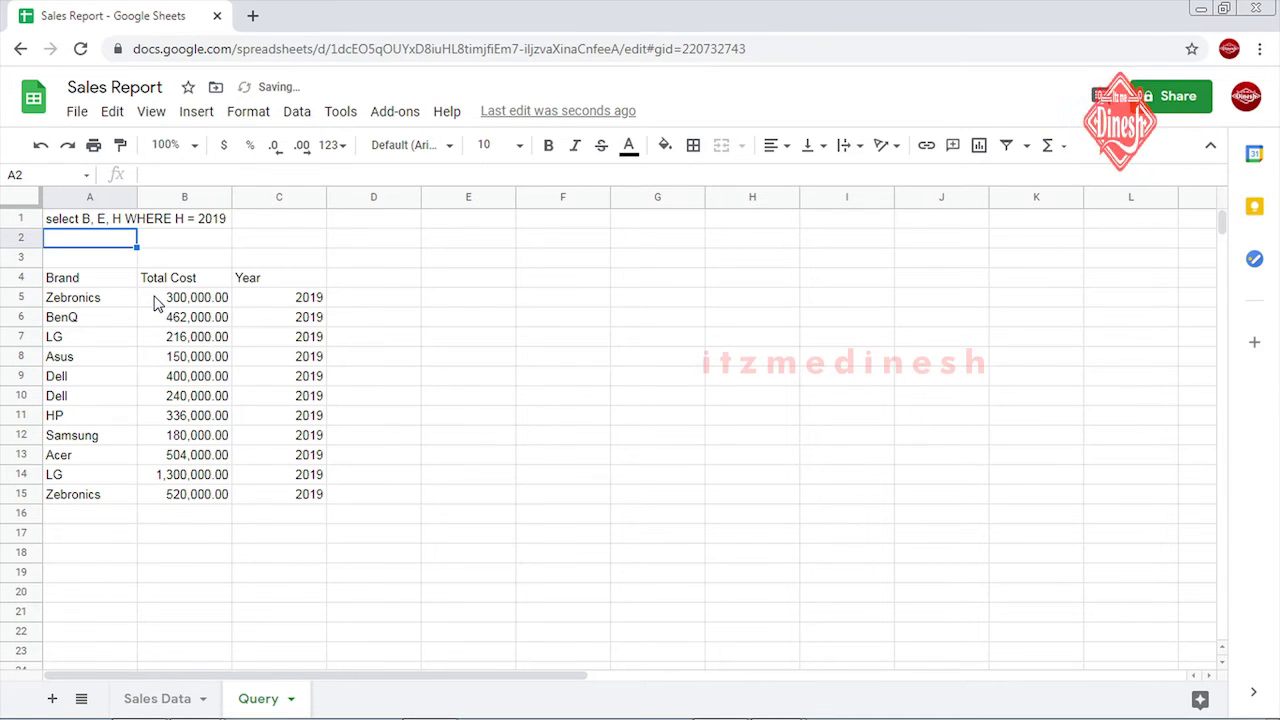
mouse_move(310, 297)
left_mouse_down()
mouse_move(307, 509)
mouse_move(323, 491)
left_mouse_up()
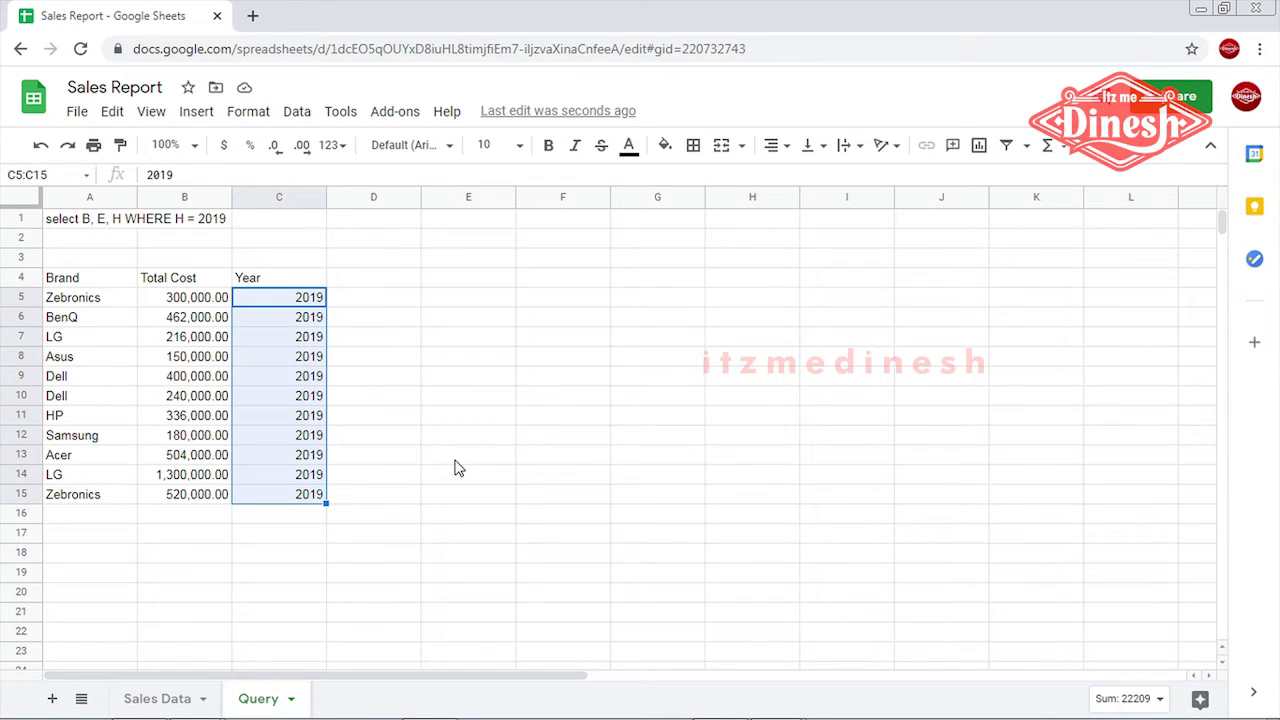
left_click_drag(80, 299, 300, 494)
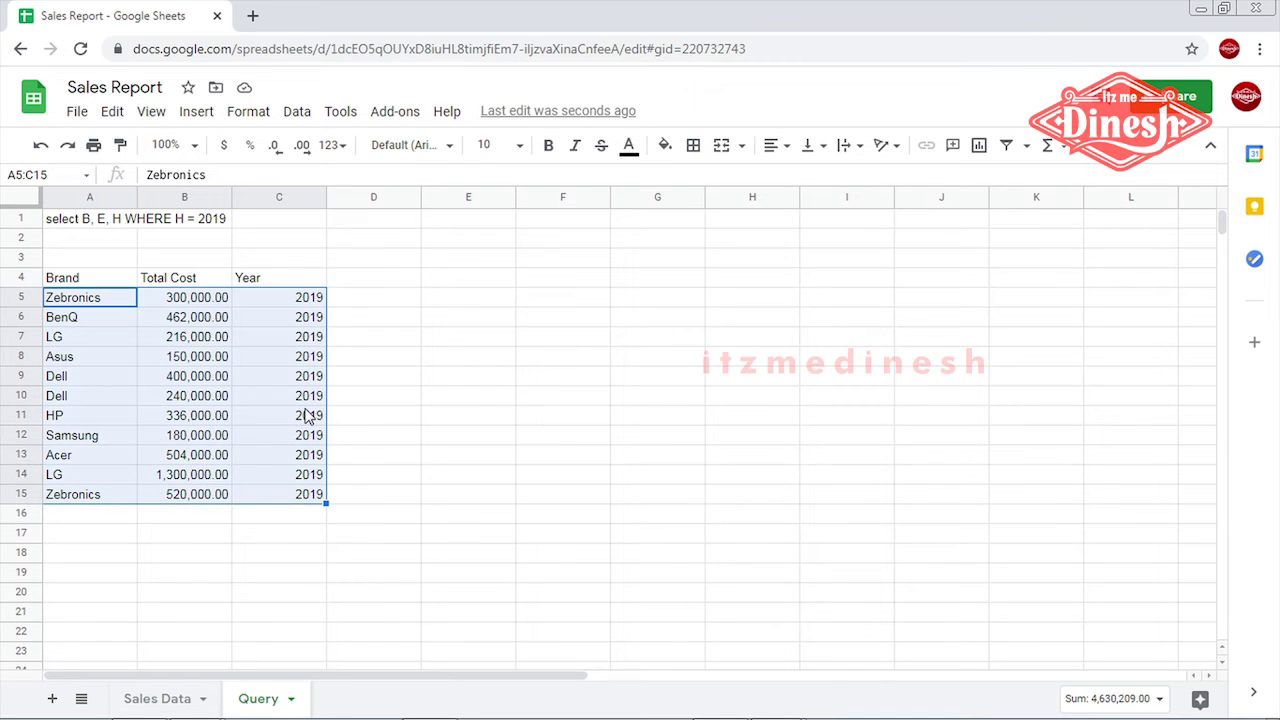
left_click(396, 377)
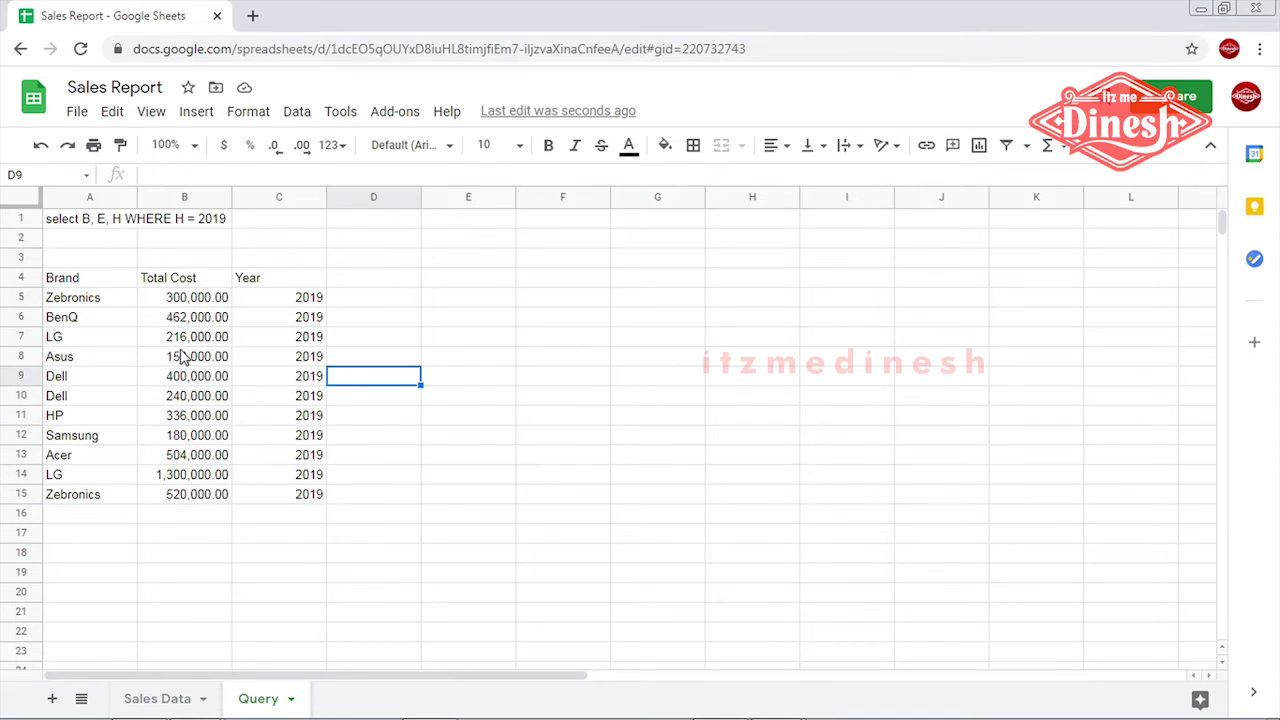
left_click(57, 283)
left_click(185, 280)
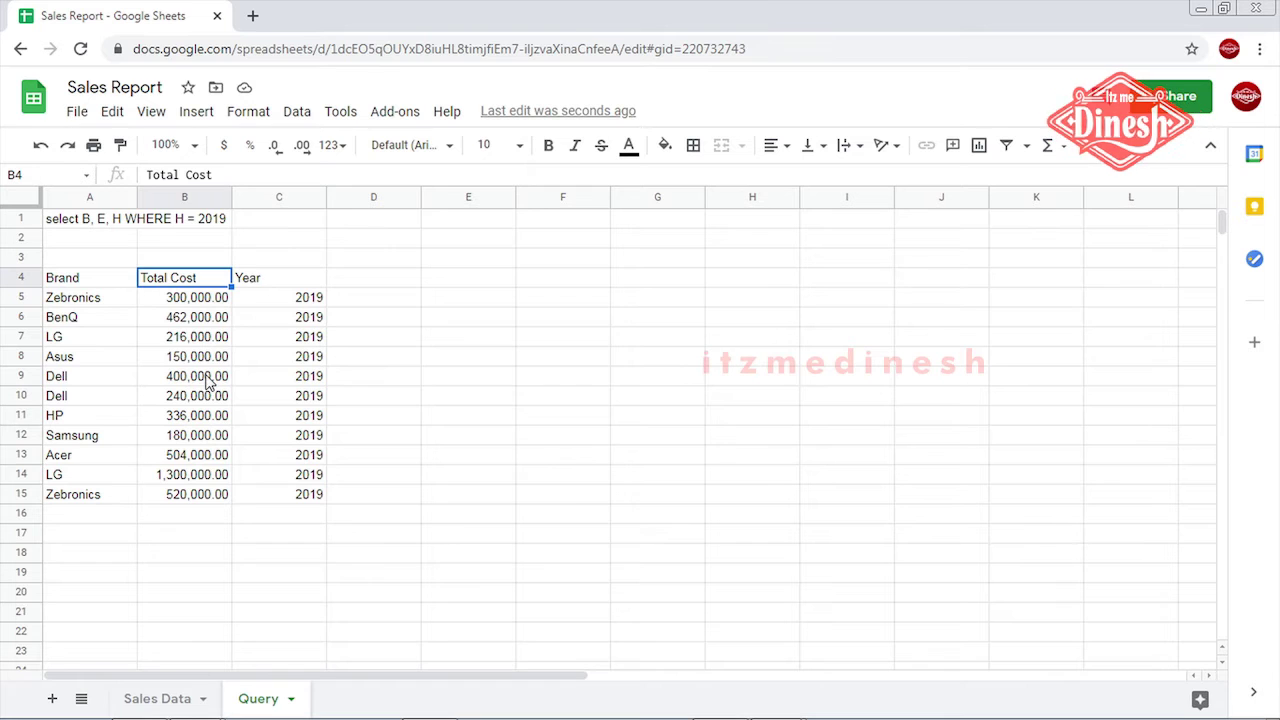
Review the Year header and its returned values in the query results.
left_click(260, 280)
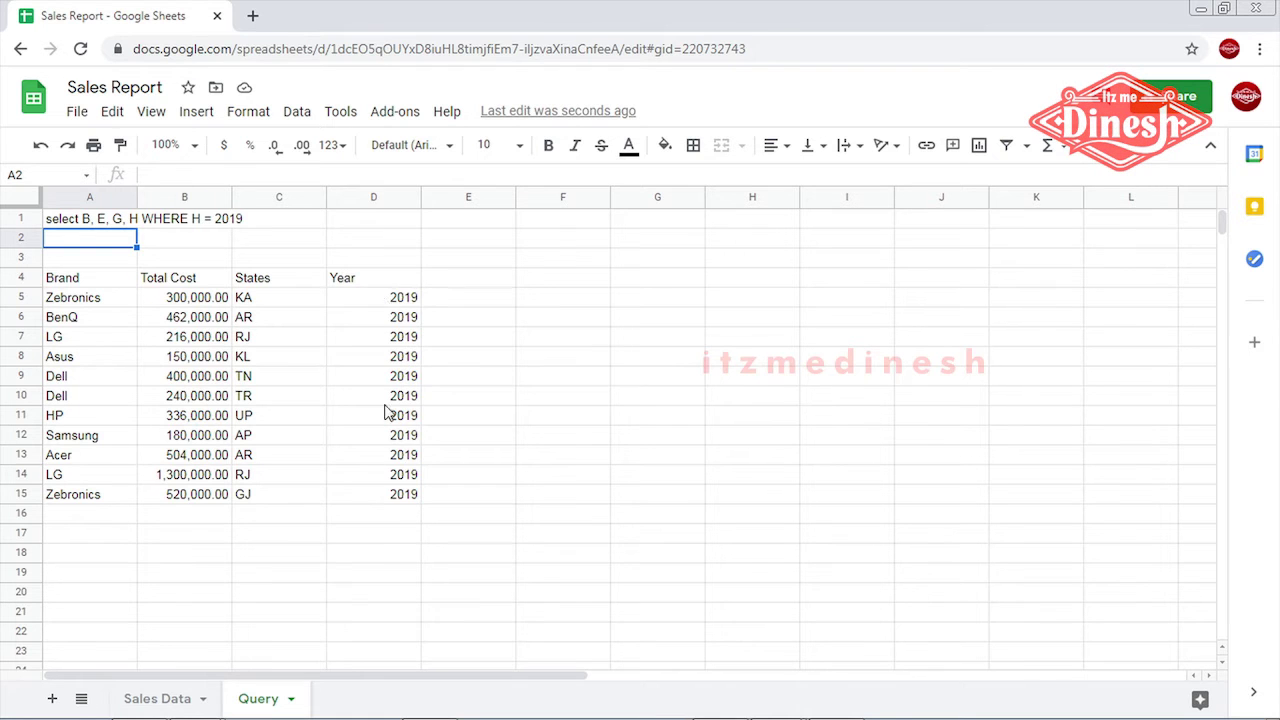
left_click_drag(386, 297, 386, 494)
left_click(495, 420)
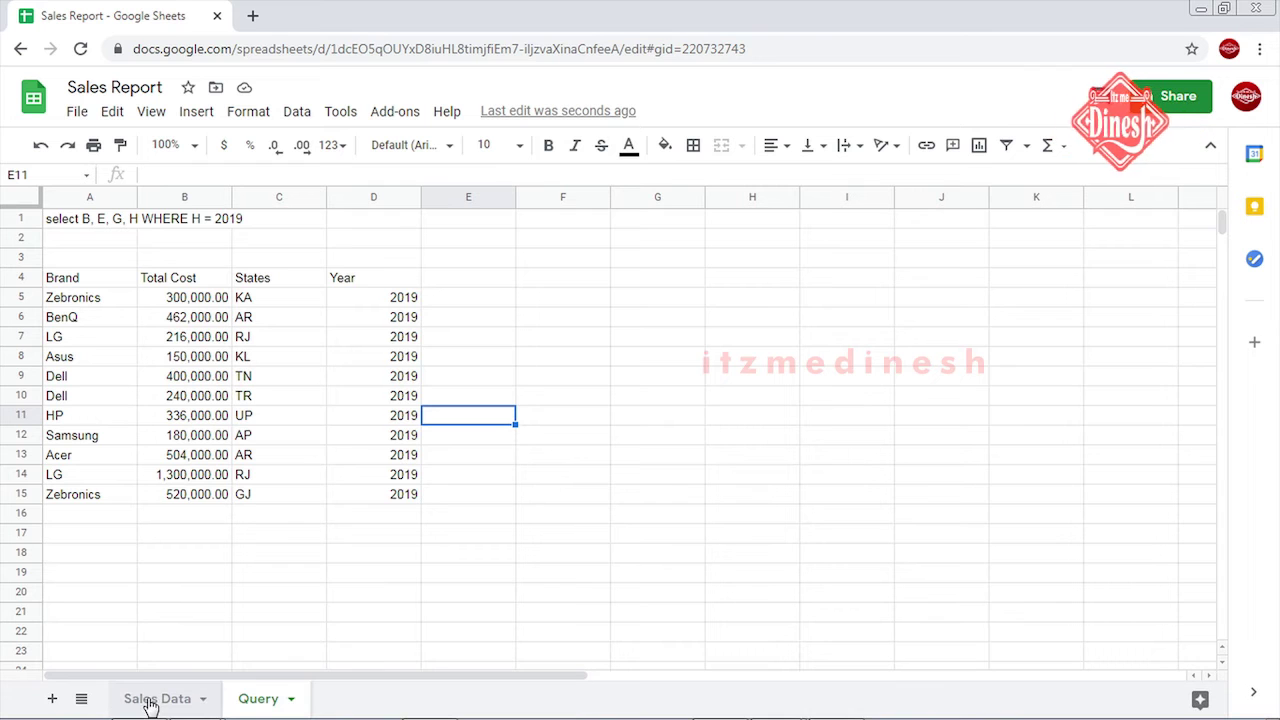
left_click(150, 695)
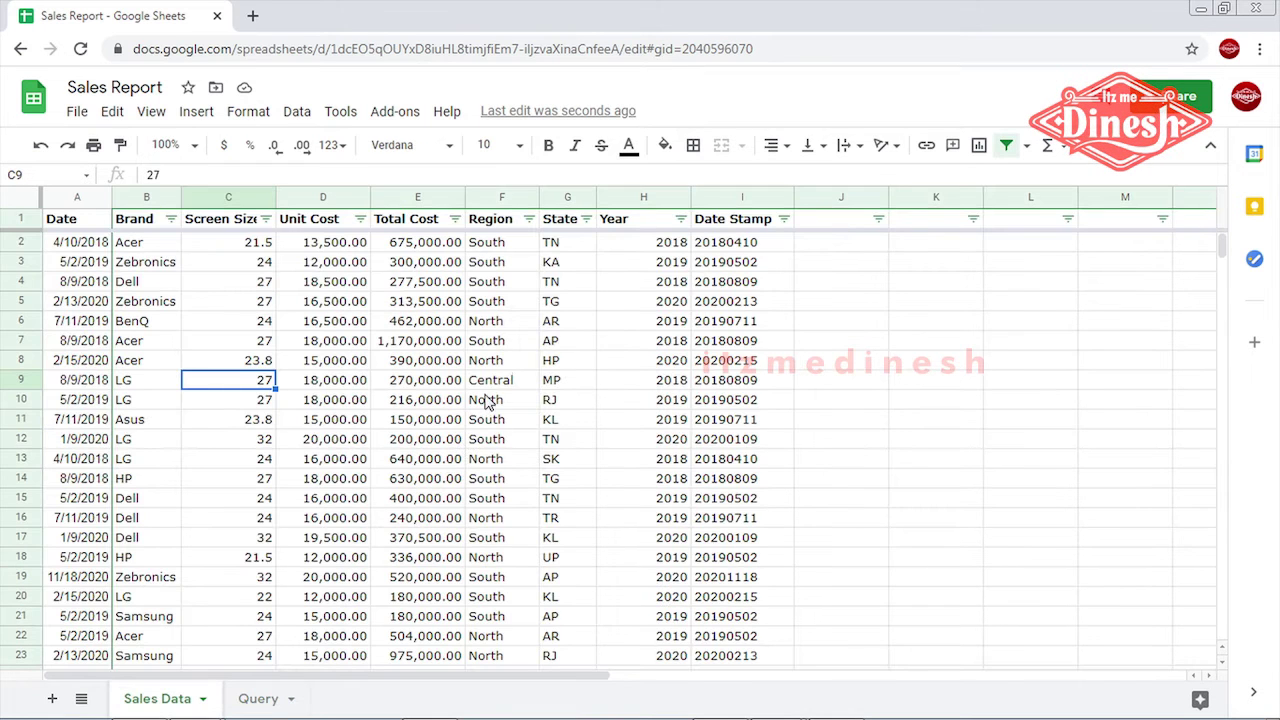
left_click(548, 342)
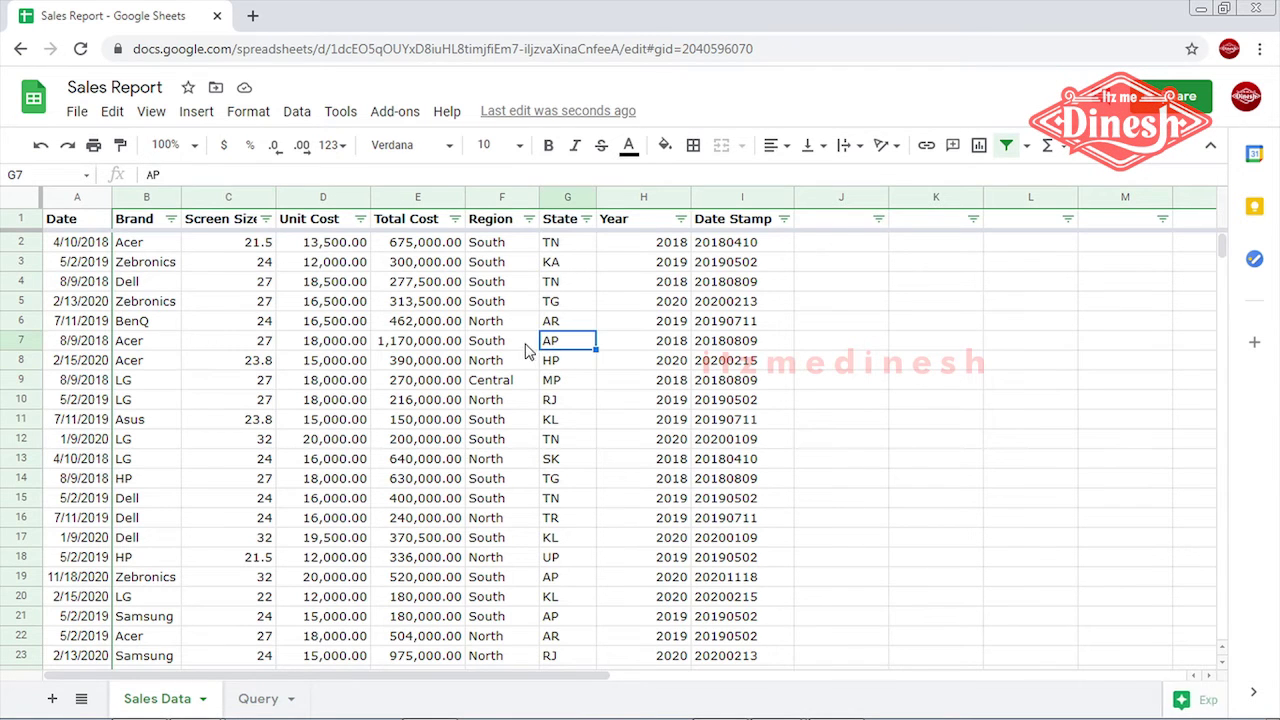
key("Right")
left_click(553, 250)
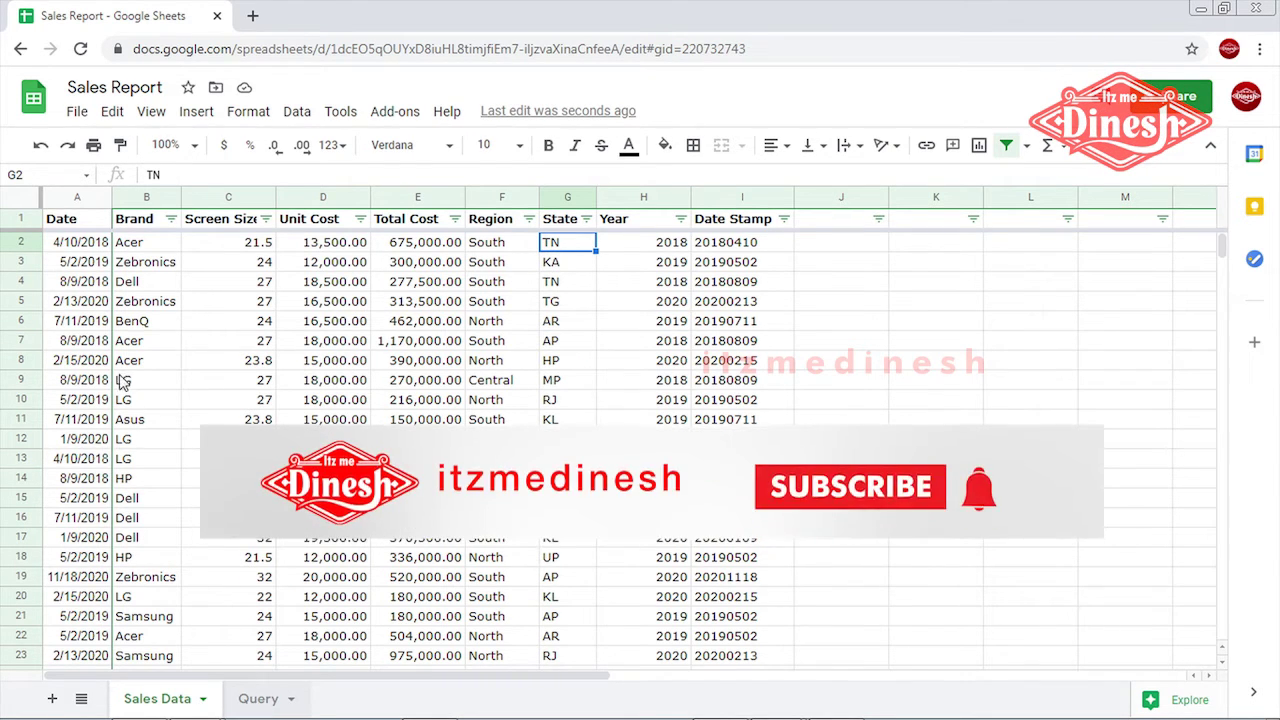
left_click(258, 698)
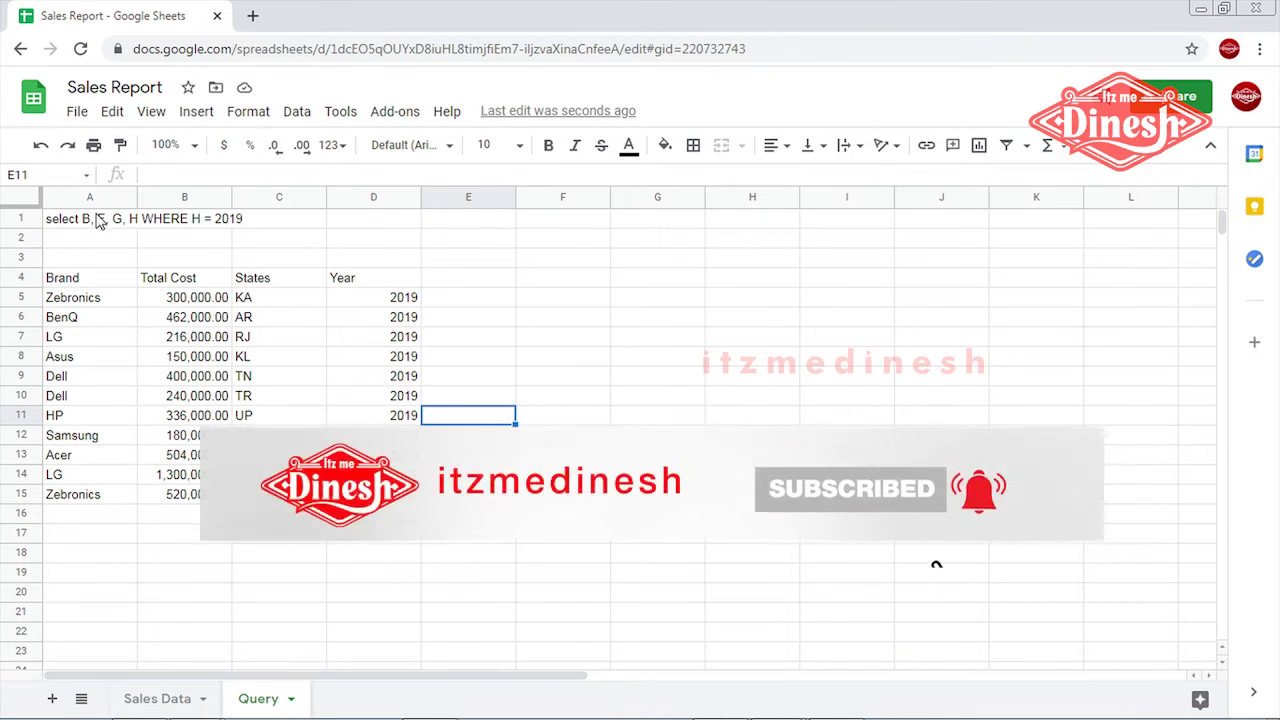
left_click(166, 697)
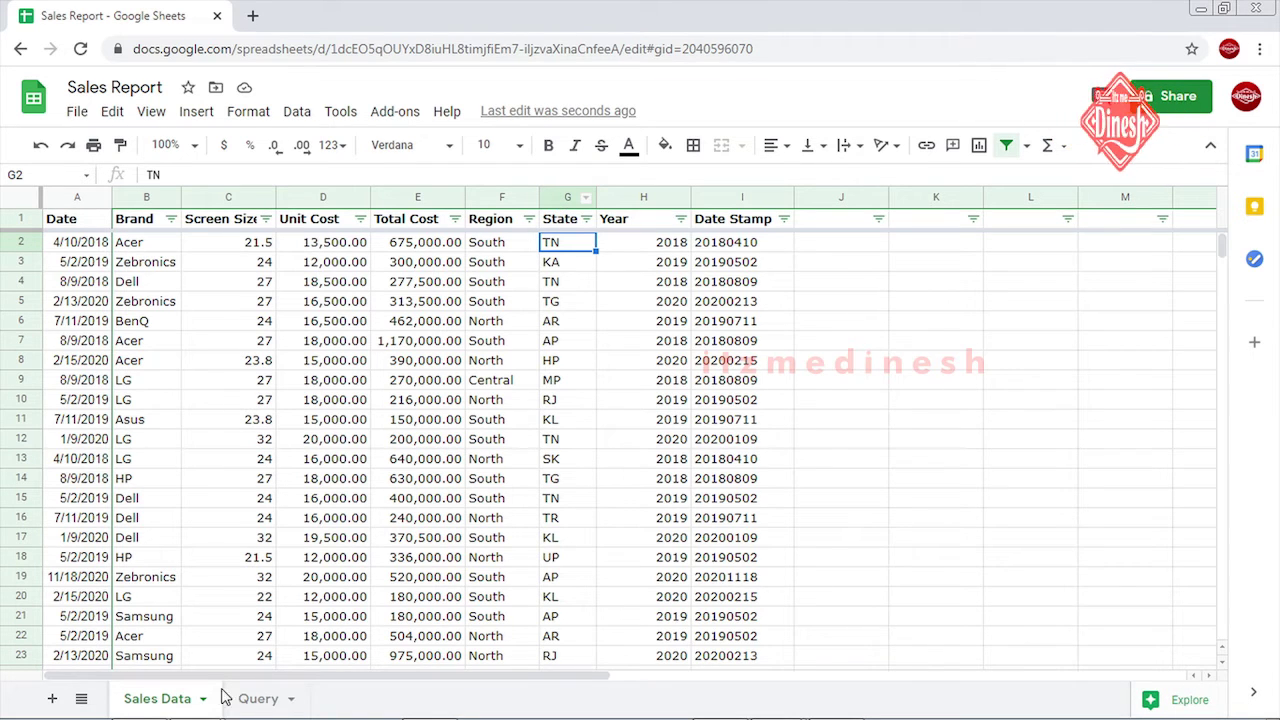
left_click(258, 698)
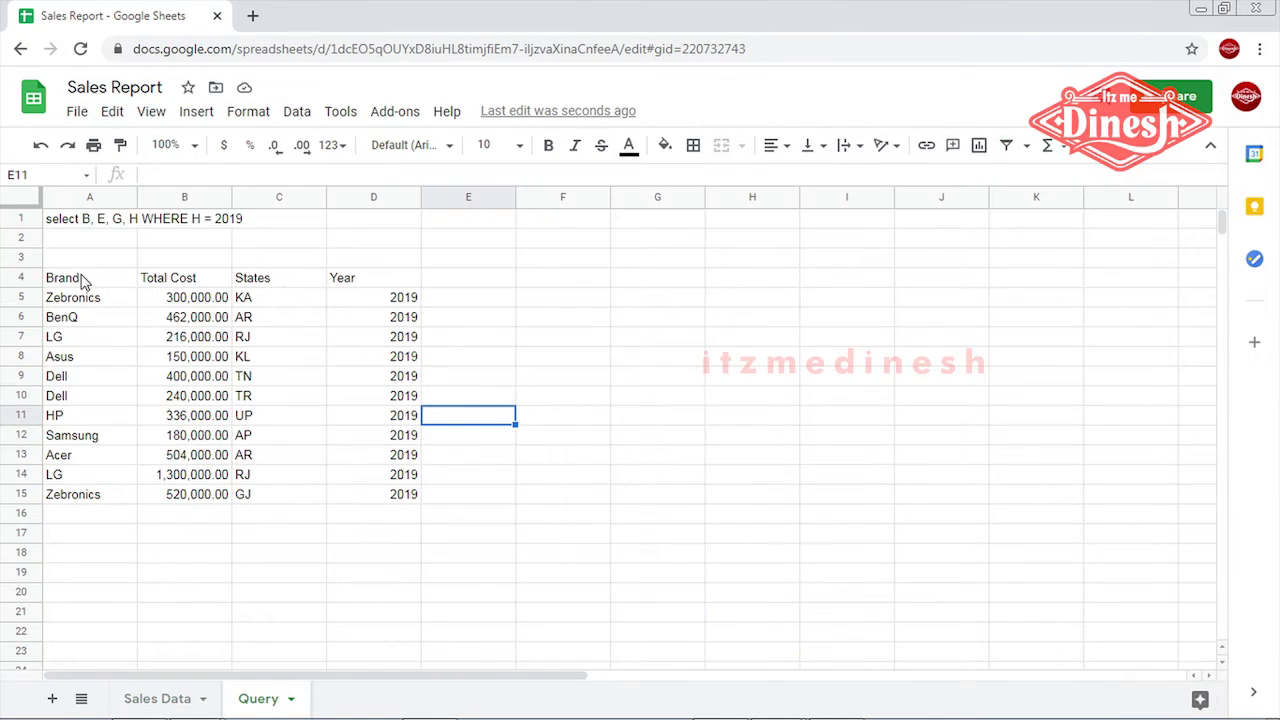
Change A1's WHERE condition from H = 2019 to G = "TN".
left_click(110, 215)
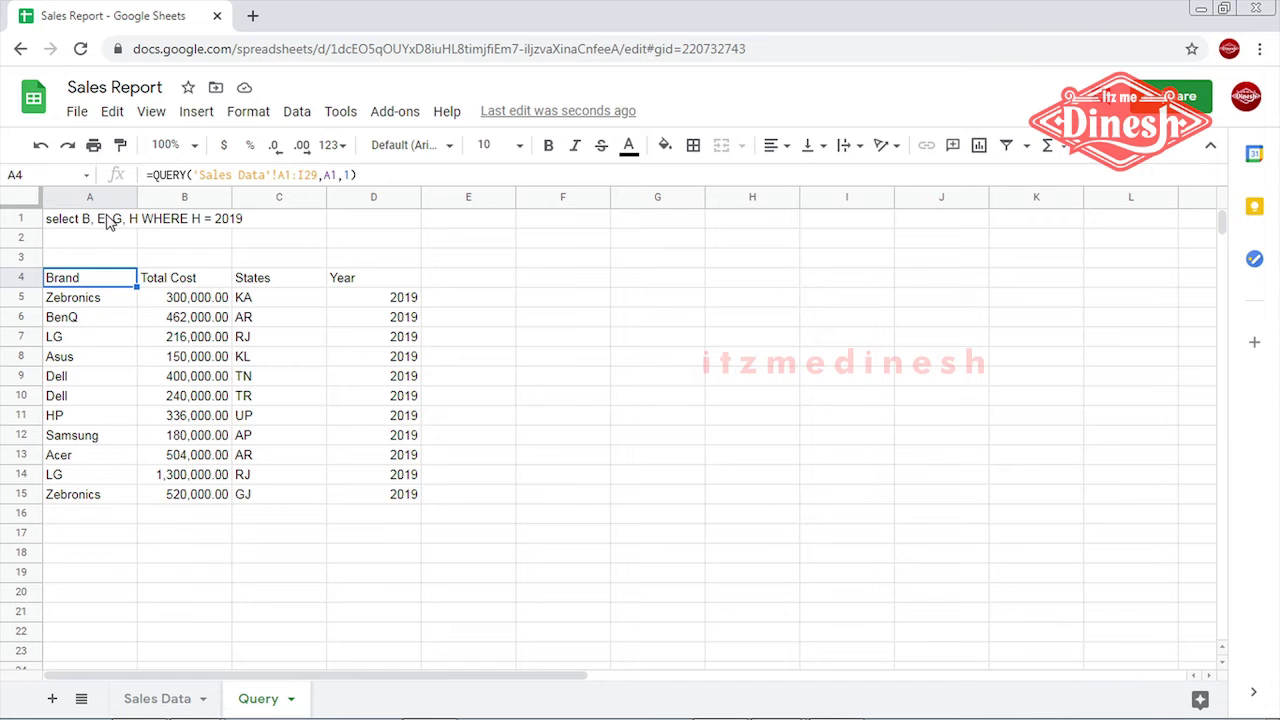
left_click(311, 174)
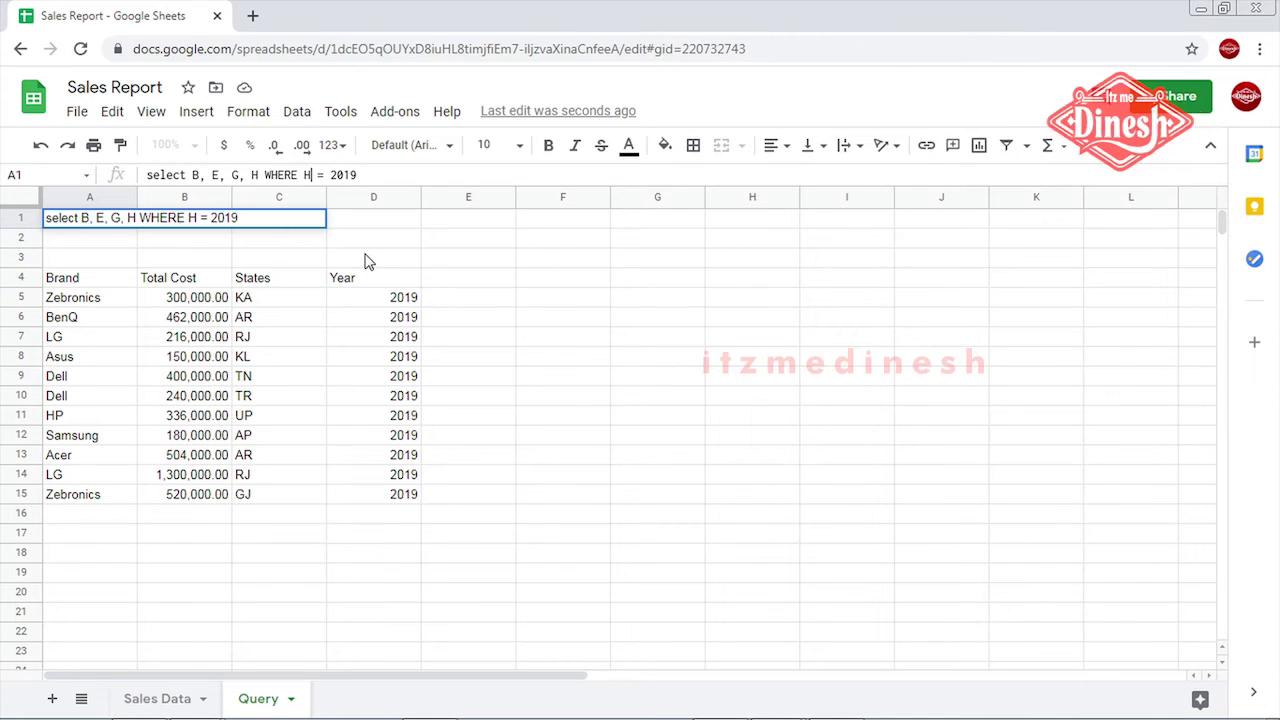
key("BackSpace")
type("G")
key("Right")
key("Right")
key("Right")
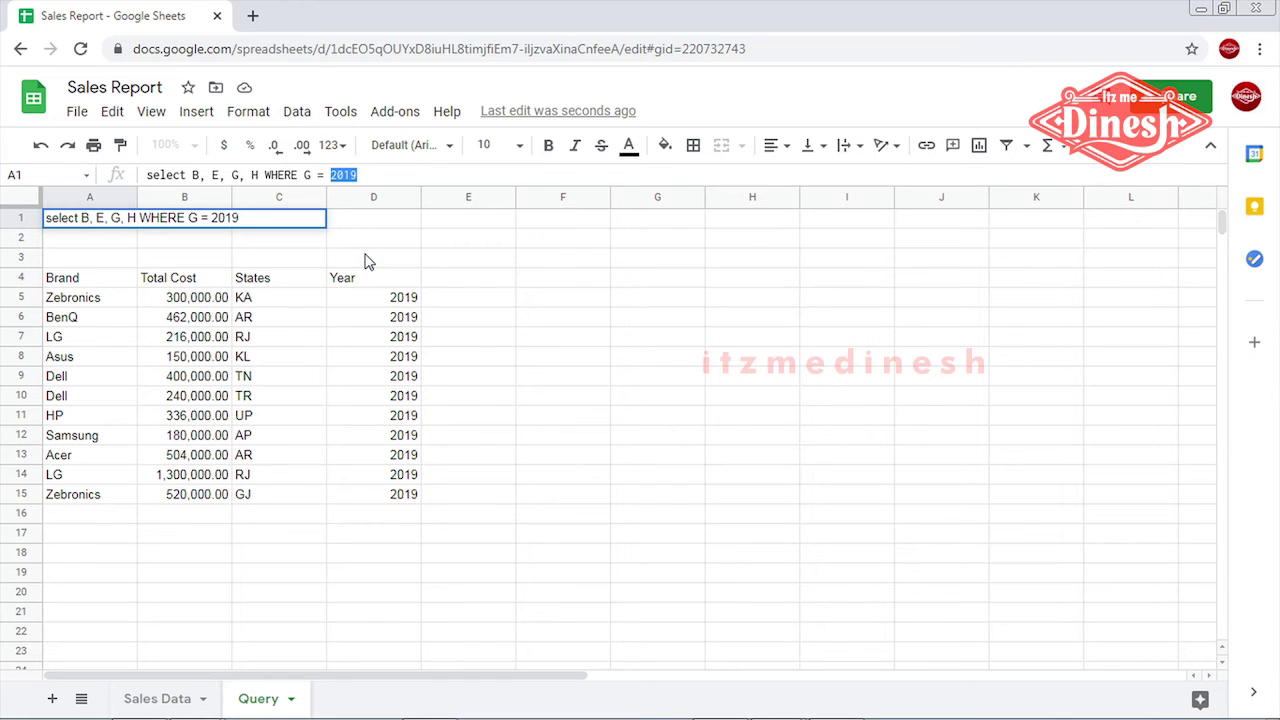
type("\"")
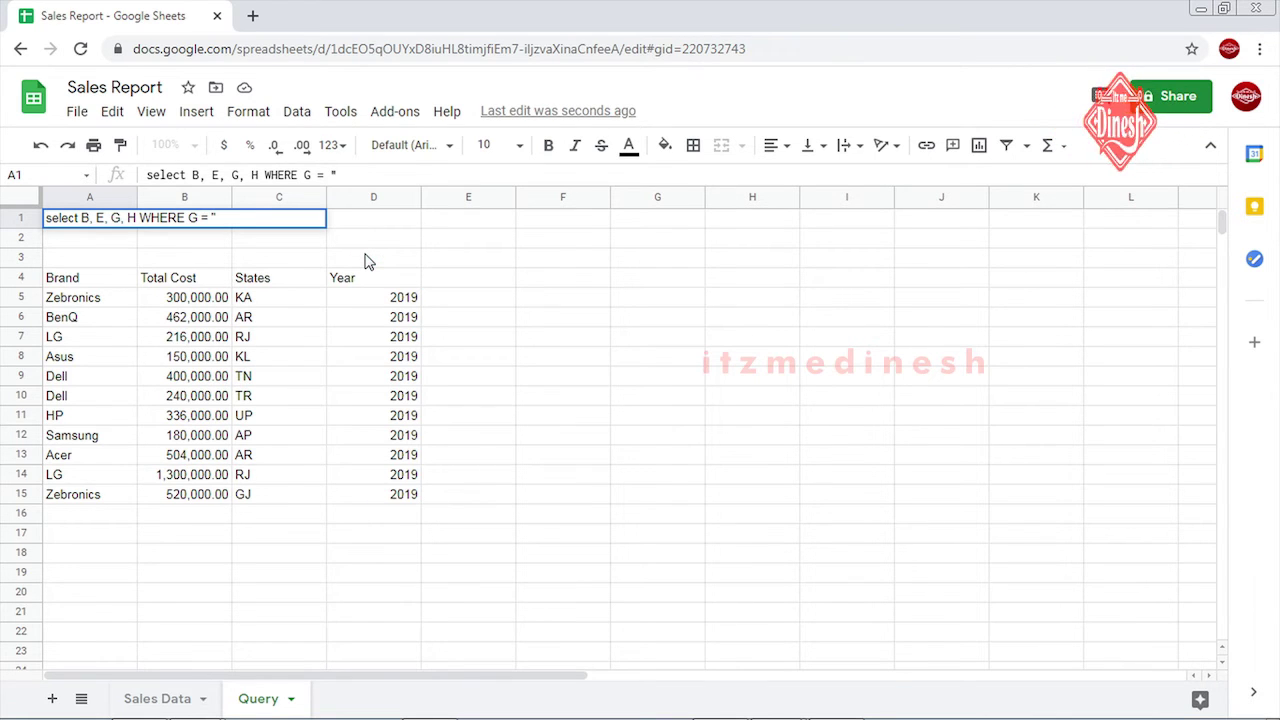
type("TN")
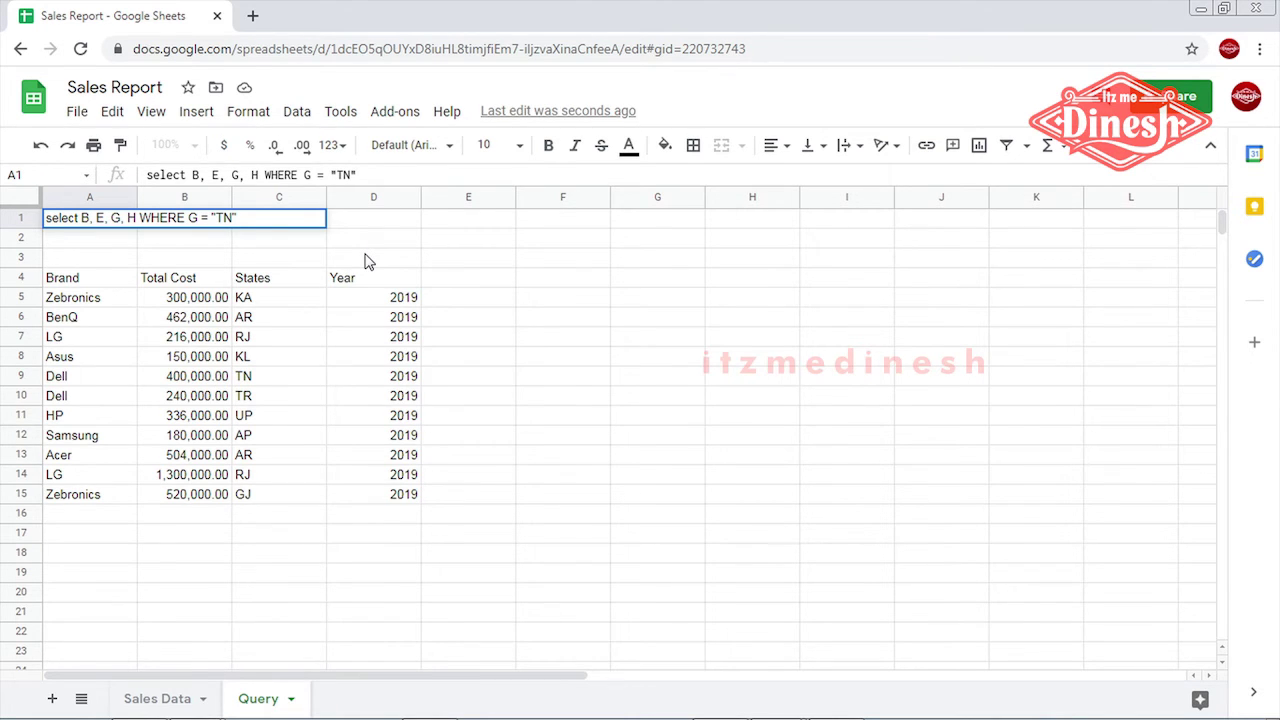
key("Return")
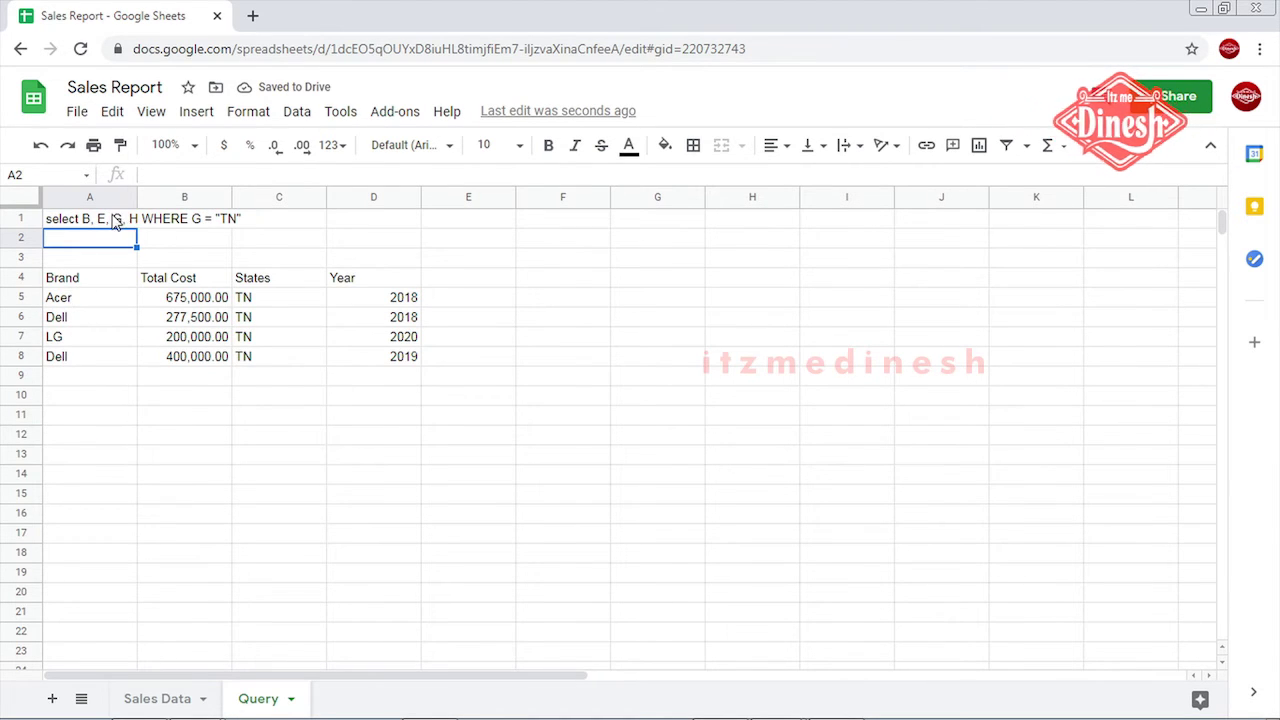
Drop column H from A1's select list, showing only Brand, Total Cost and States for TN.
left_click(117, 220)
left_click(263, 175)
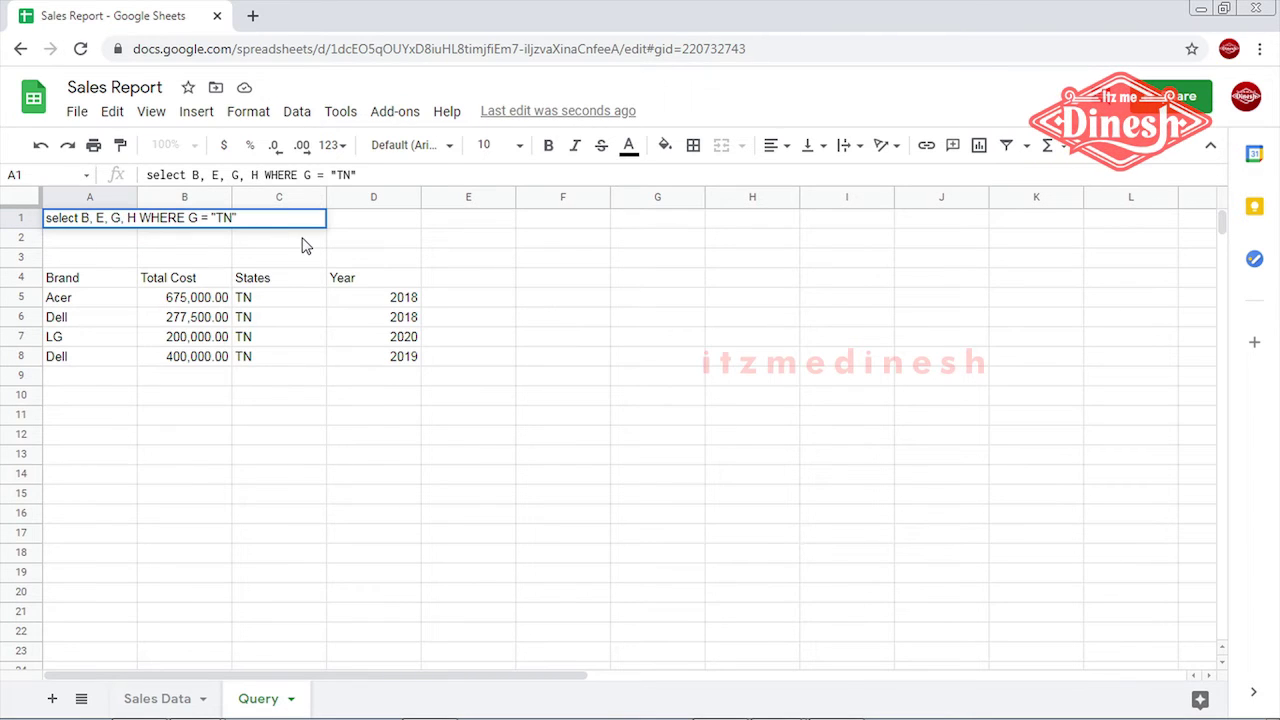
key("BackSpace")
key("BackSpace")
key("BackSpace")
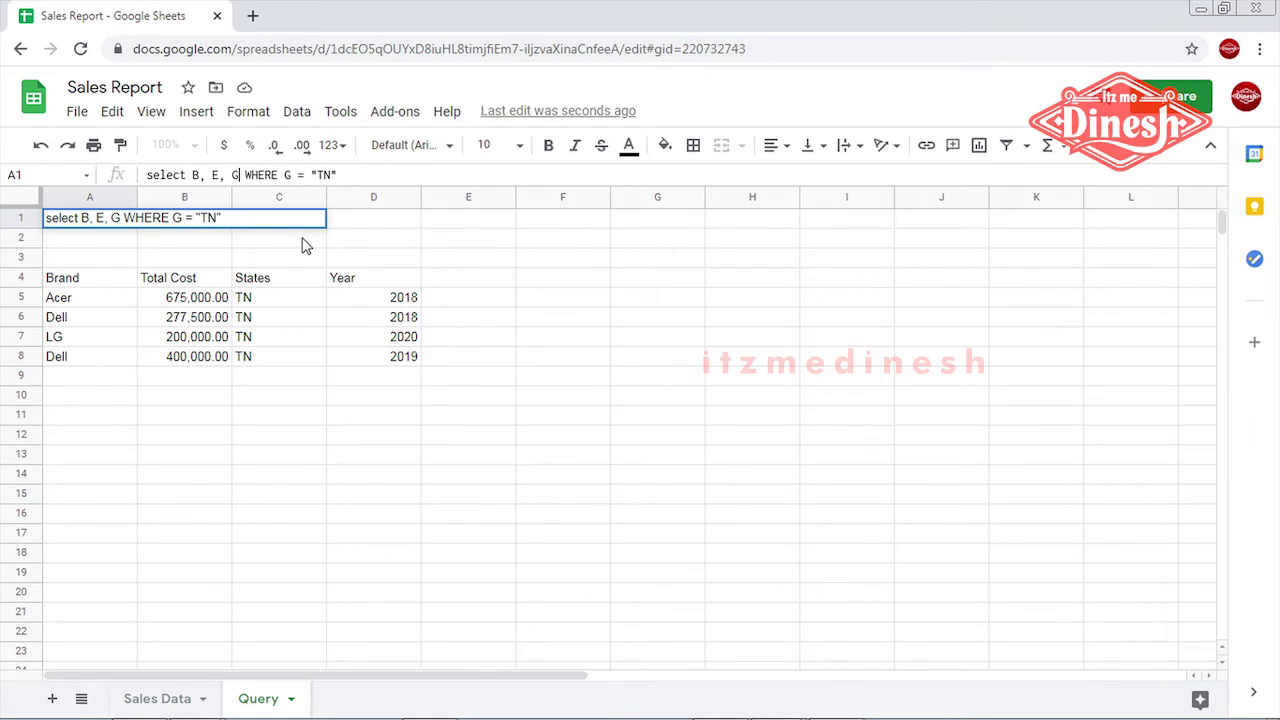
key("Return")
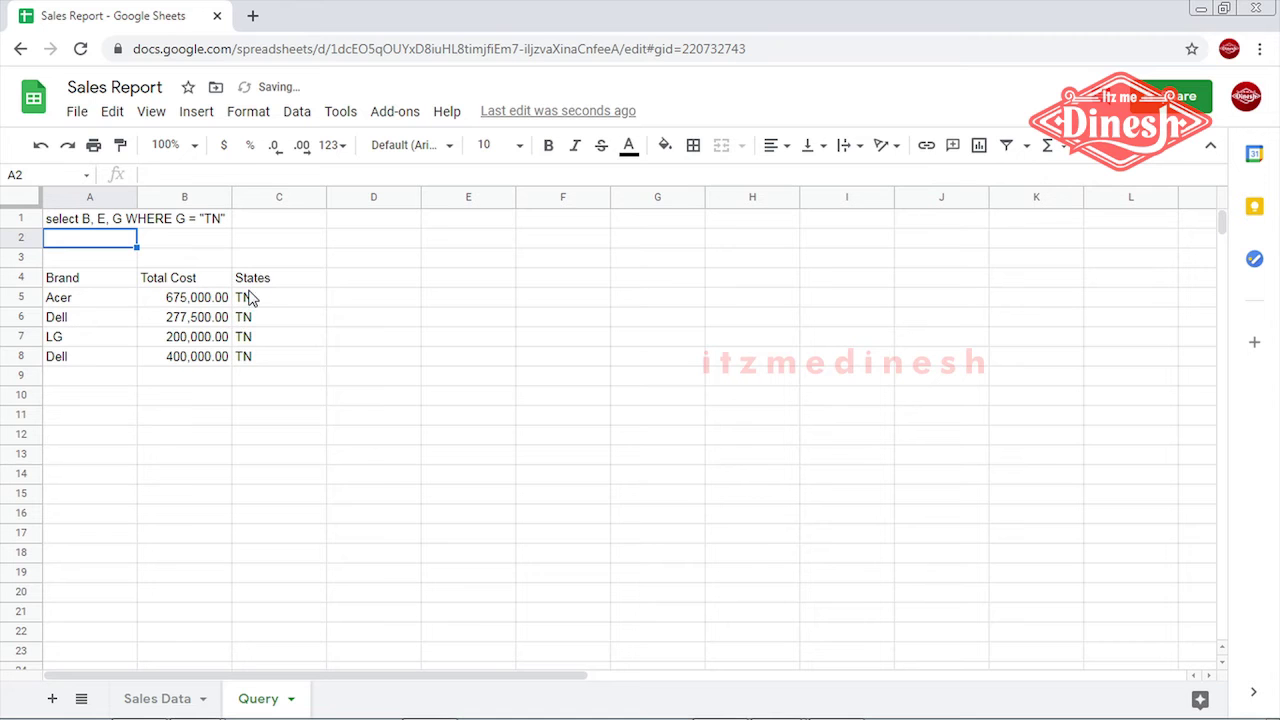
left_click_drag(250, 297, 251, 360)
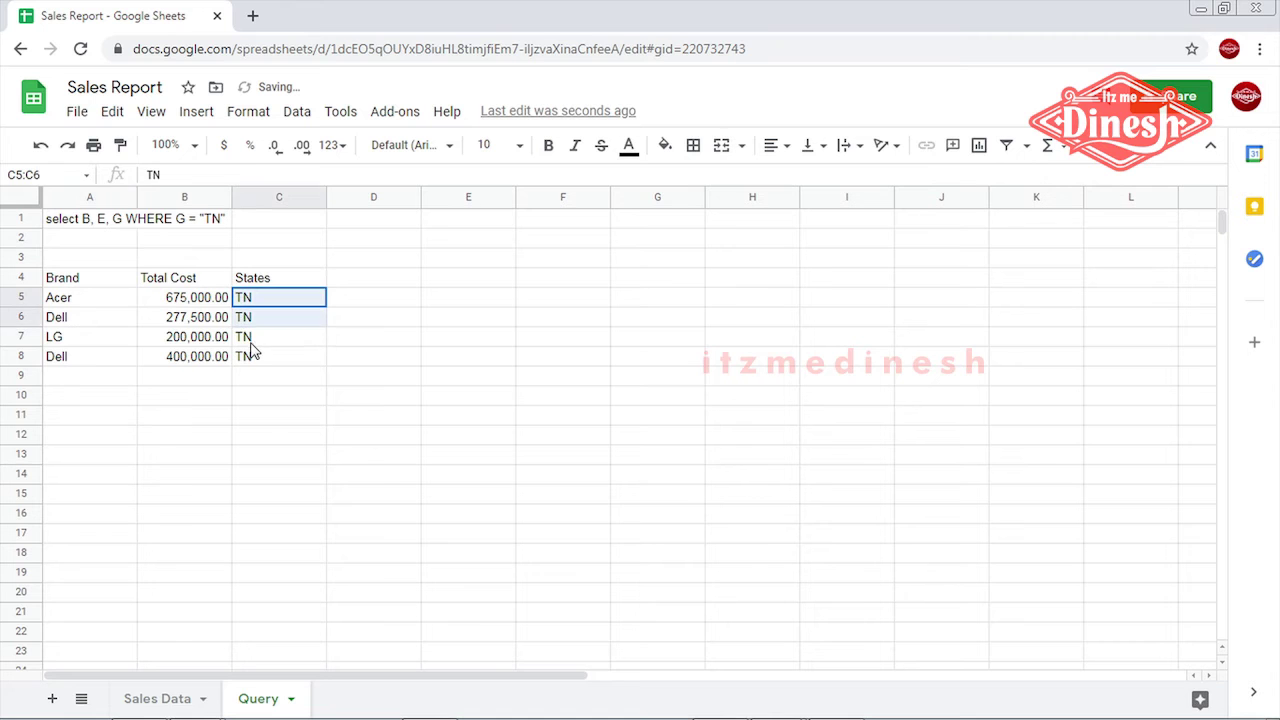
left_click(79, 301)
key("Right")
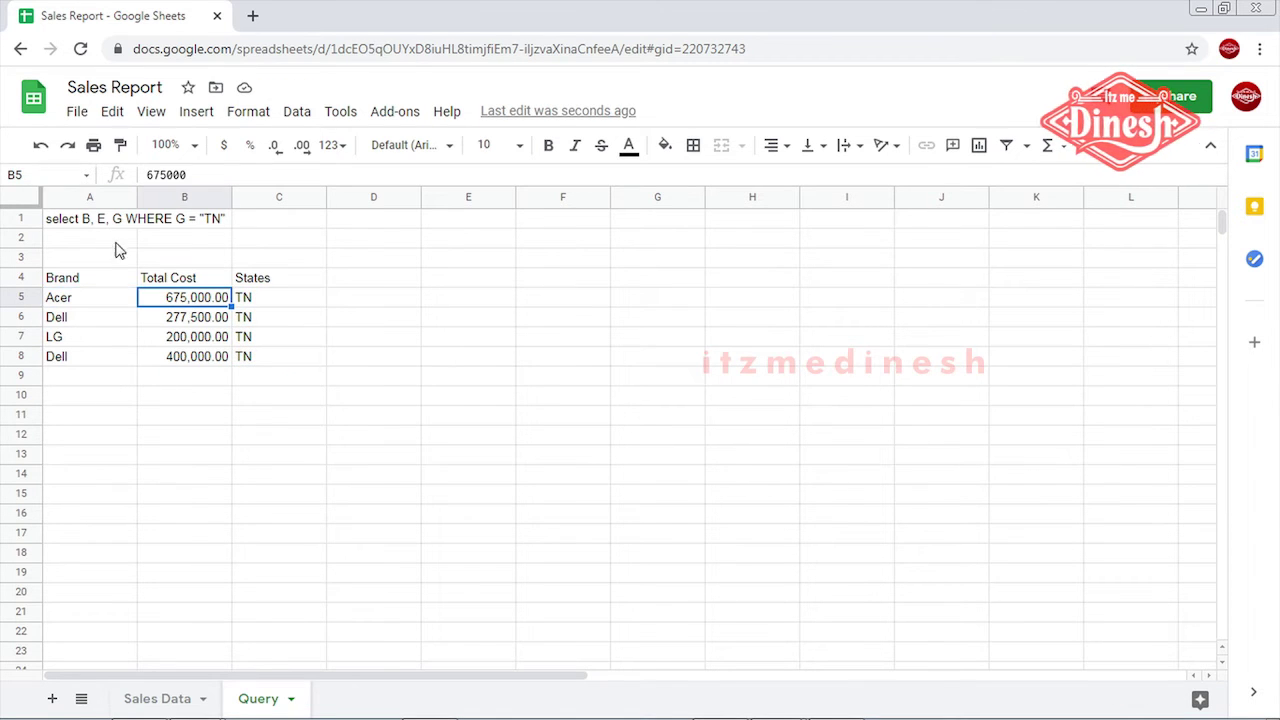
left_click(104, 227)
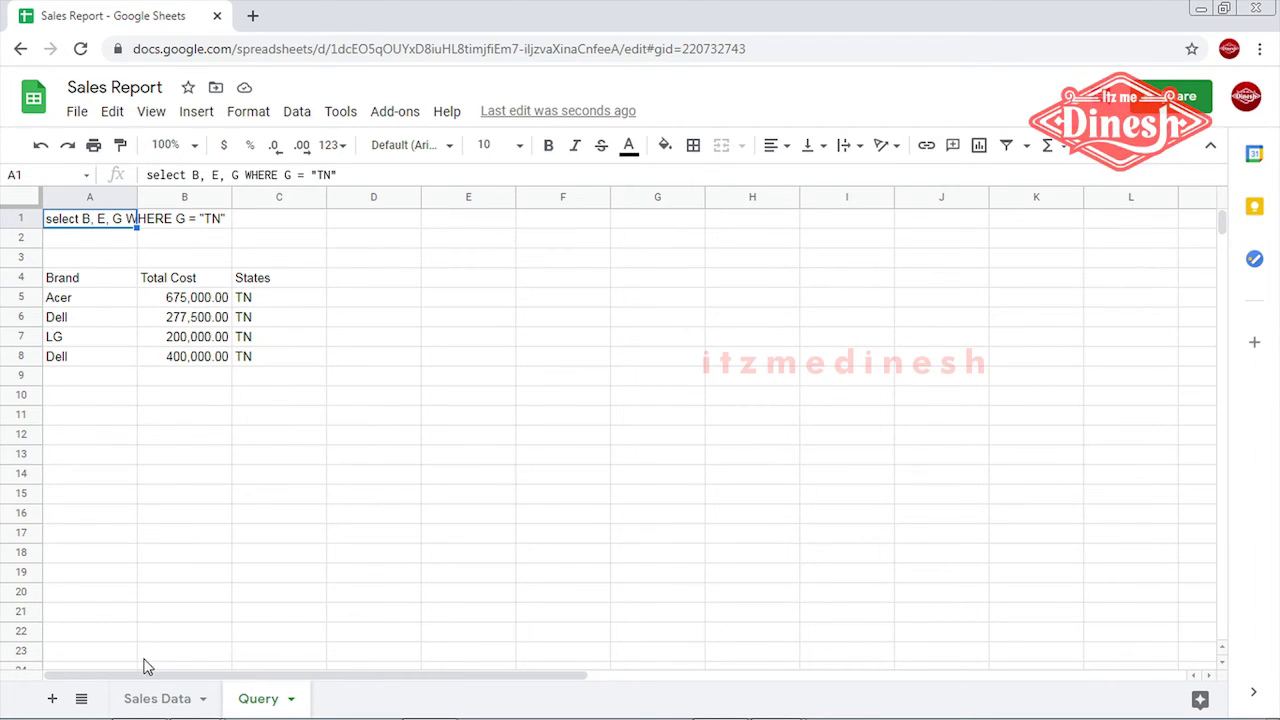
Check TN state and 2019/2020 year entries on Sales Data, then return to the Query sheet.
left_click(172, 708)
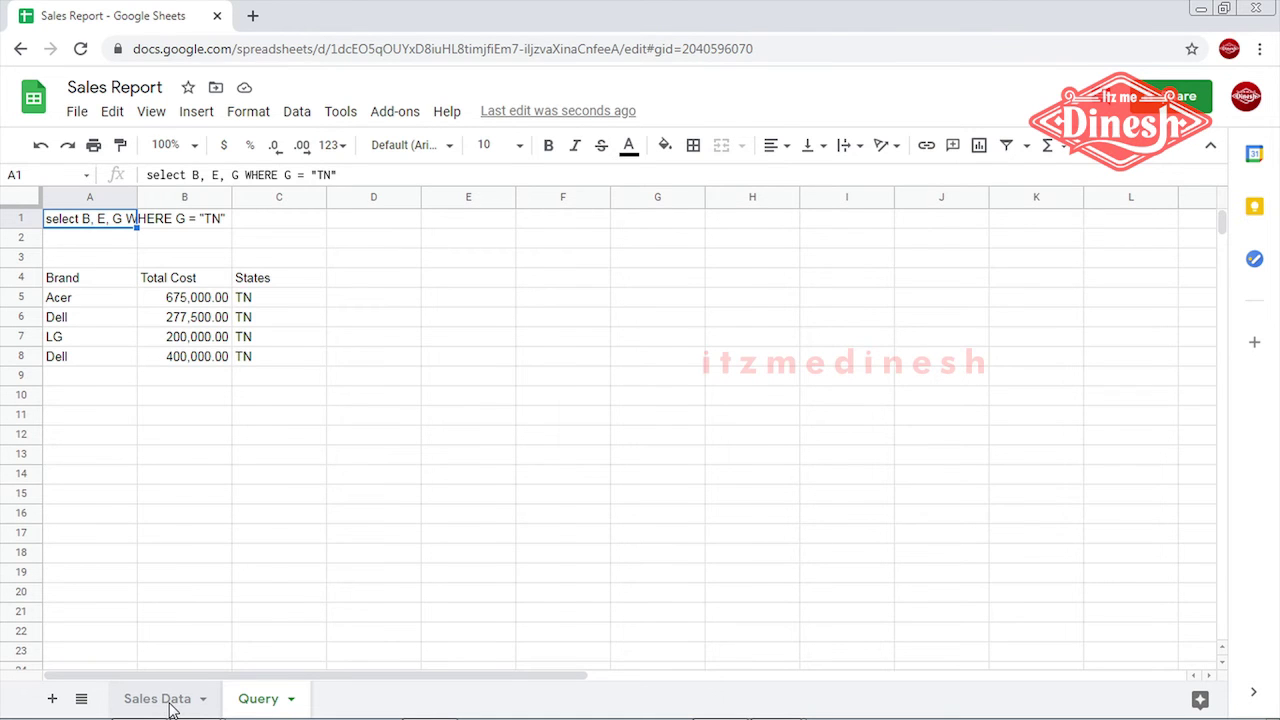
left_click(530, 380)
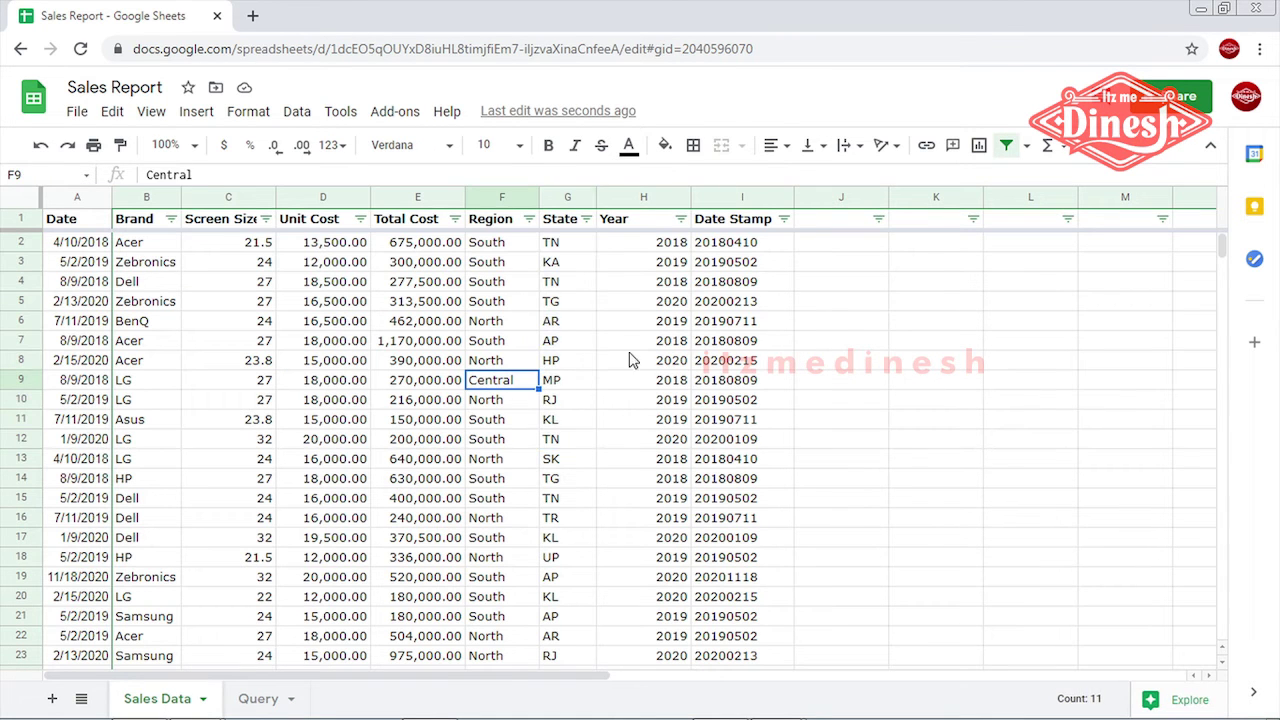
left_click(655, 361)
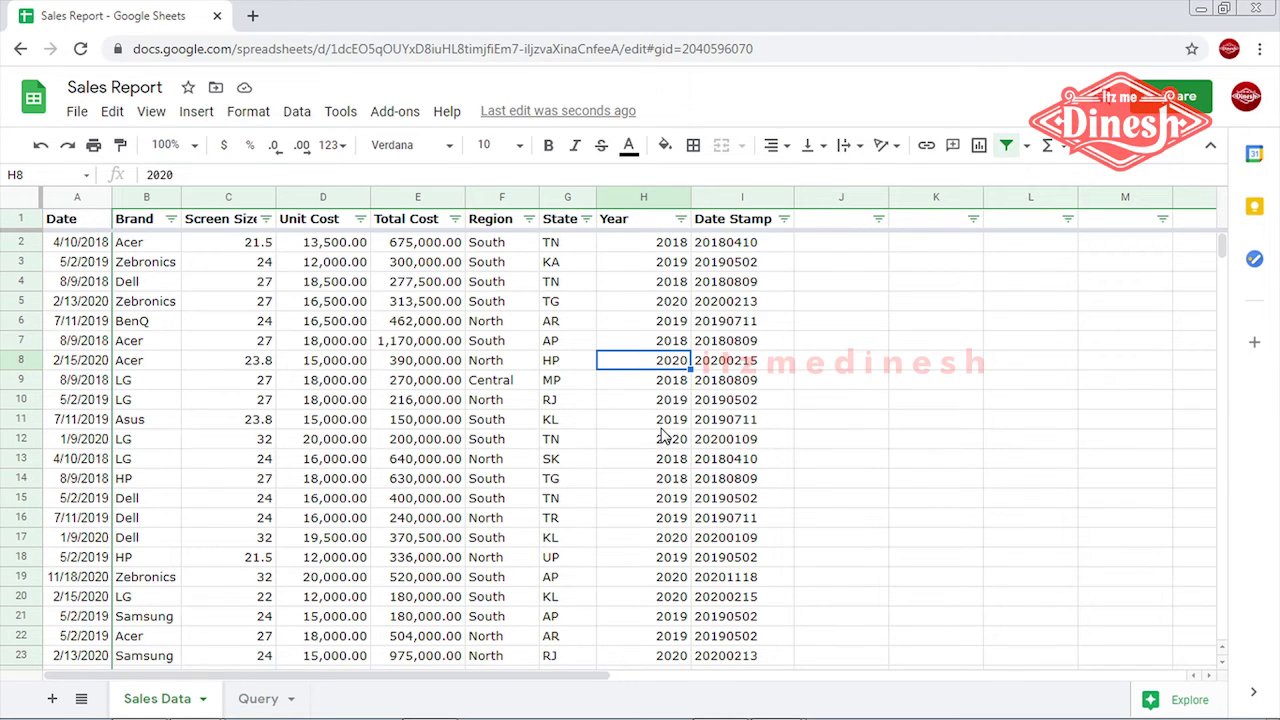
left_click(565, 285)
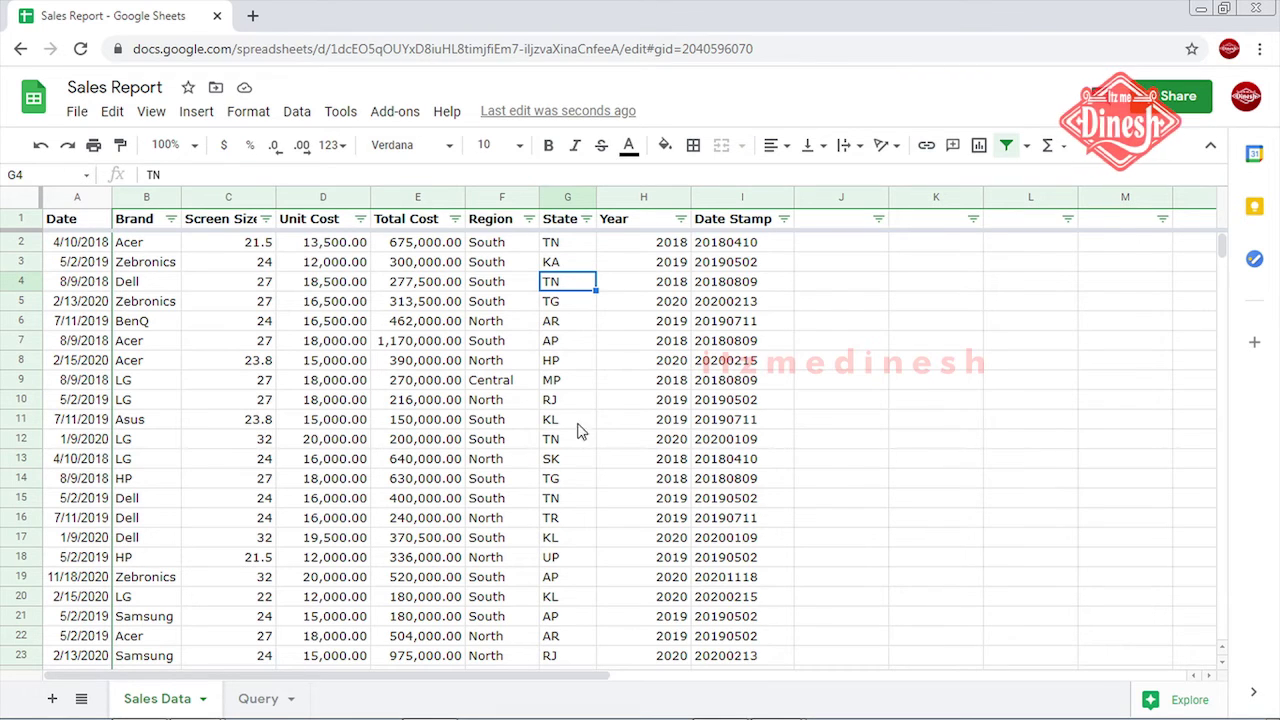
left_click(652, 503)
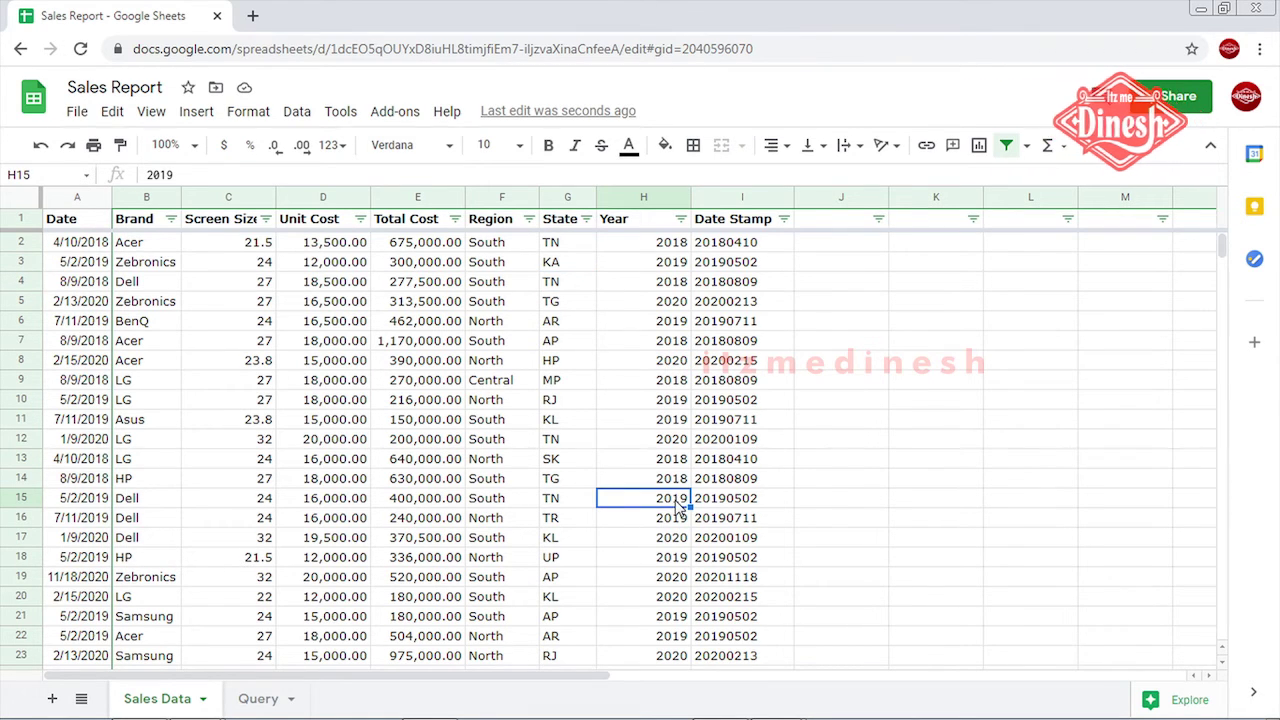
left_click(252, 705)
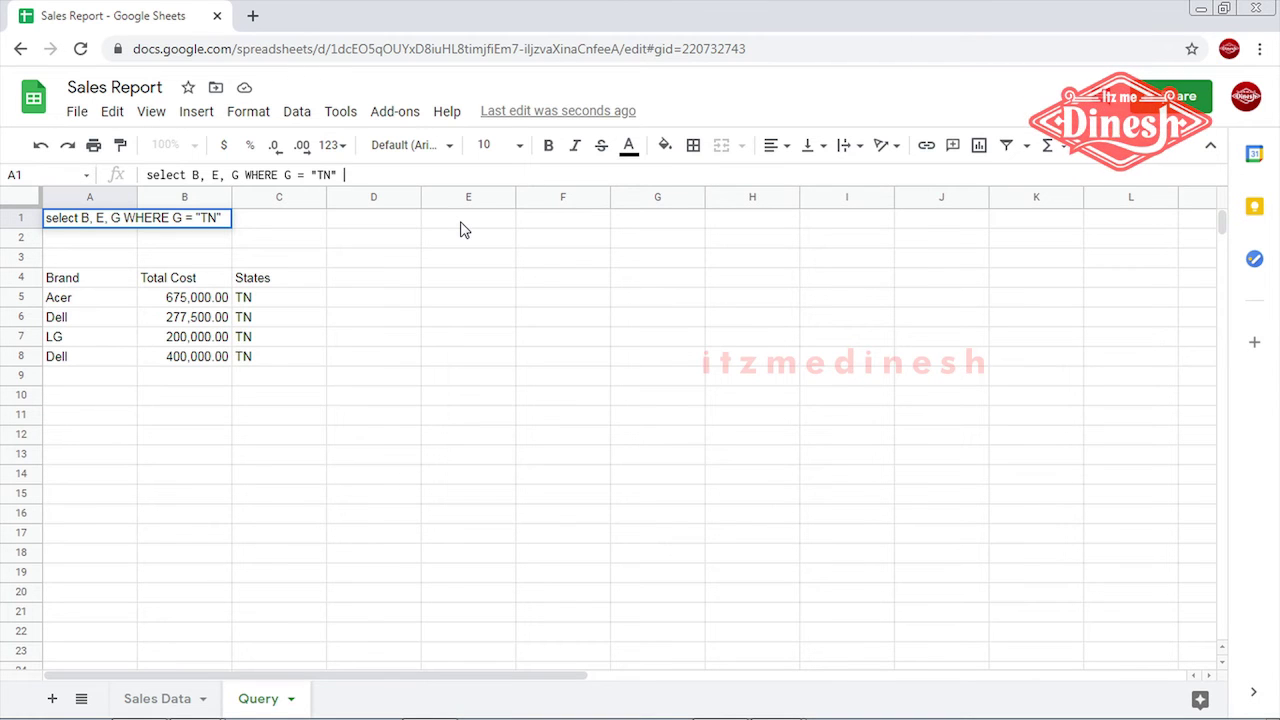
Add AND H = 2019 to the A1 query and verify the single Dell TN row of 400,000.00.
type("AND G")
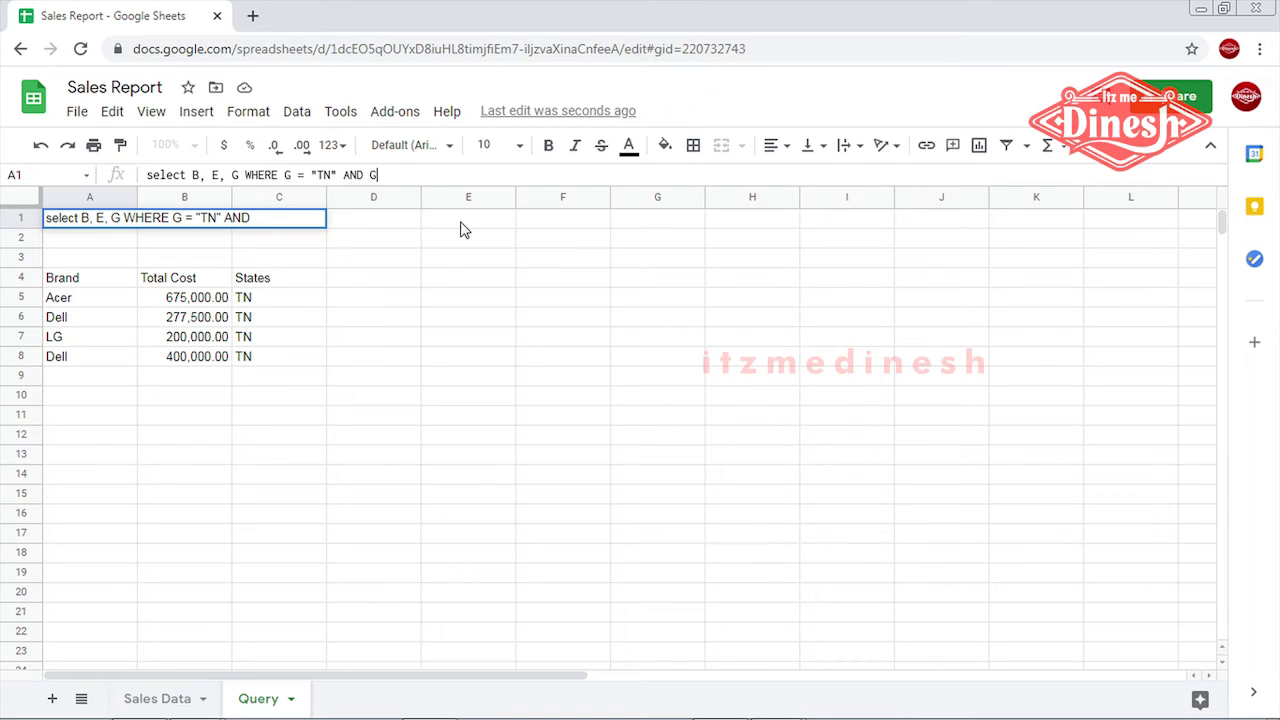
key("BackSpace")
type("H = 201")
type("9")
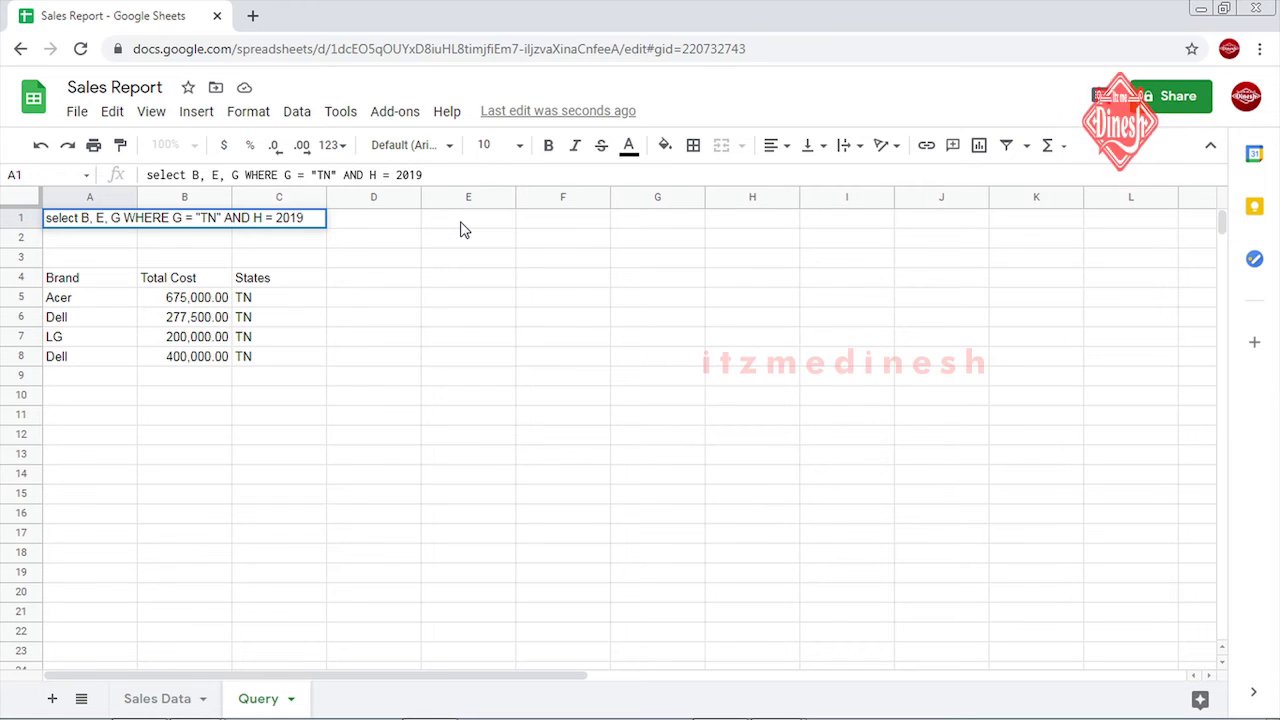
key("Return")
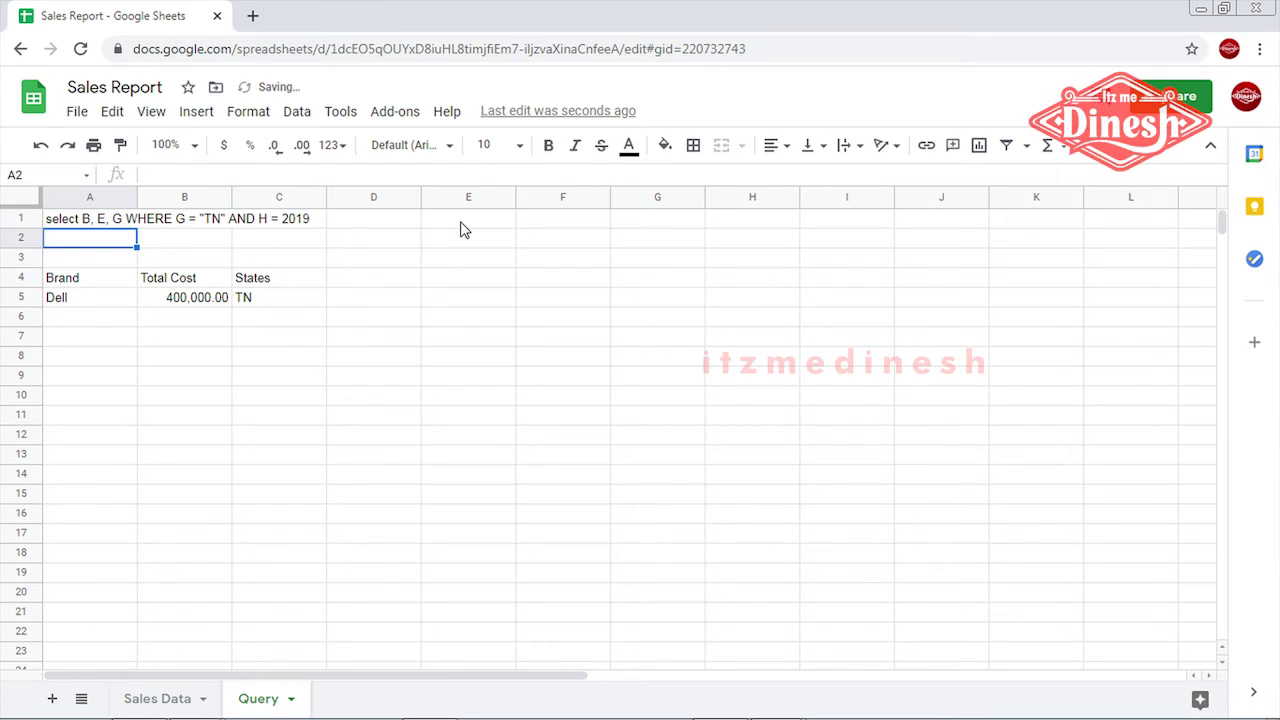
left_click(112, 300)
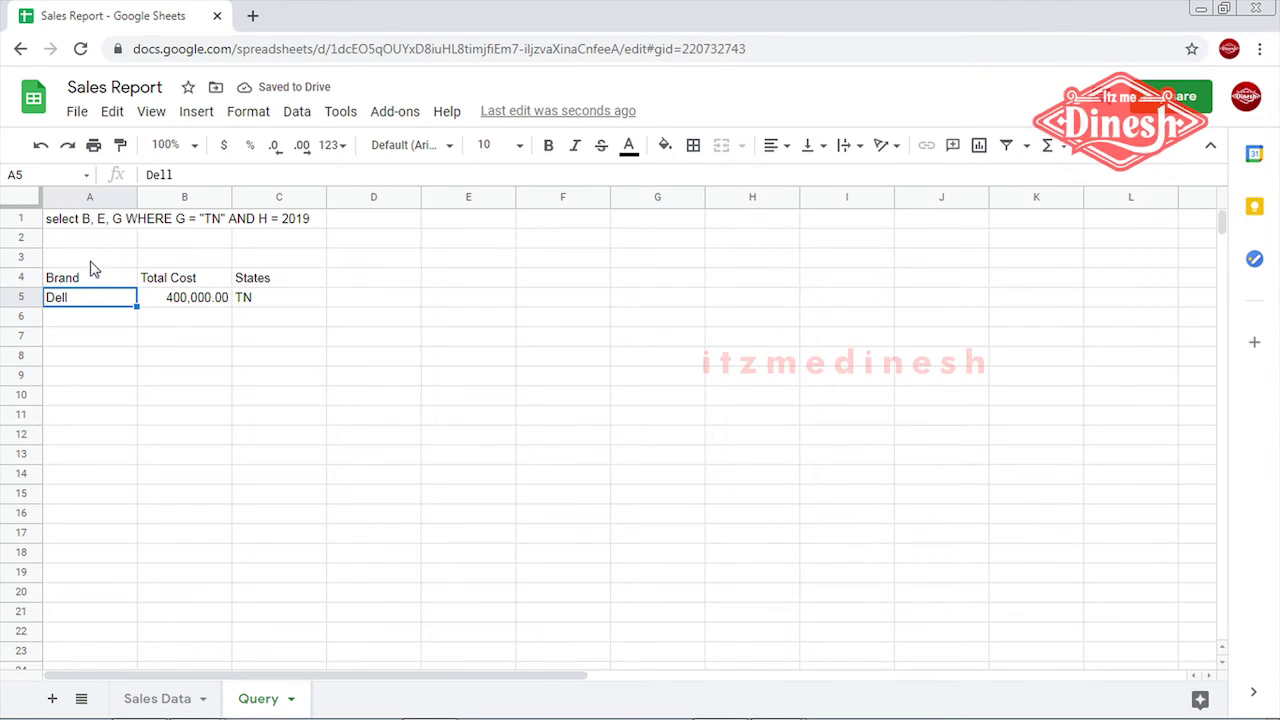
left_click(190, 310)
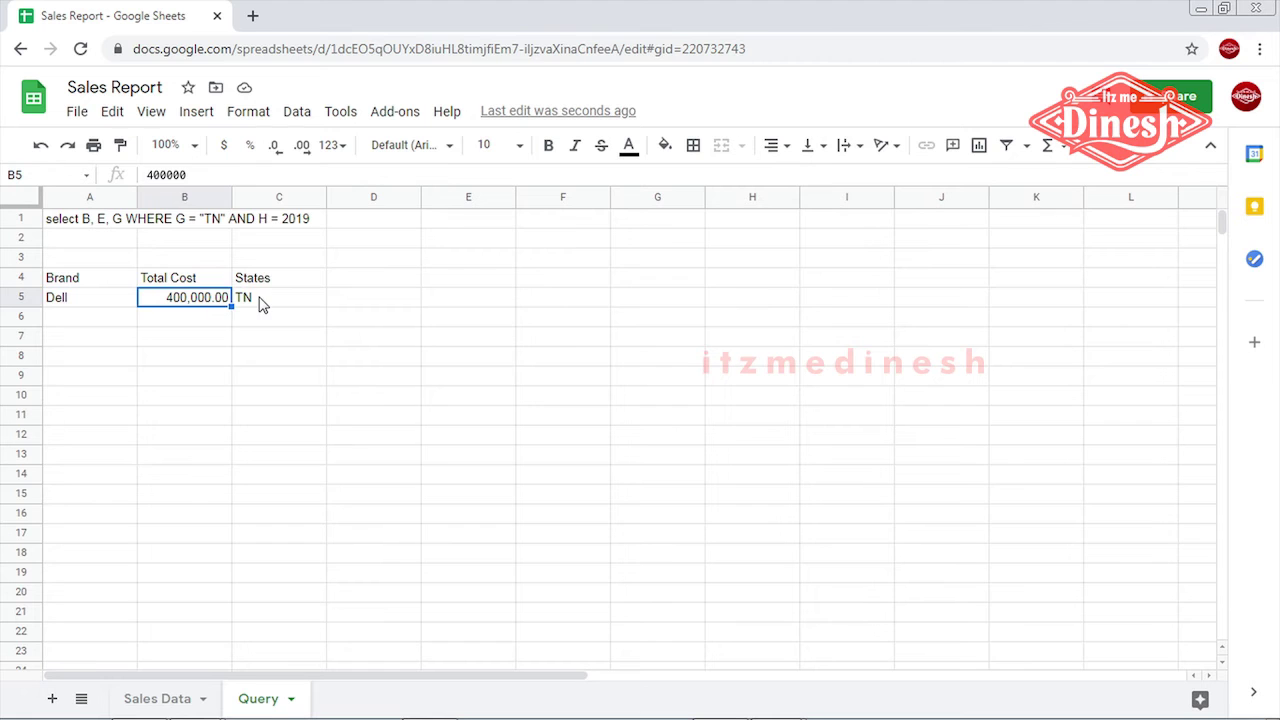
left_click(260, 304)
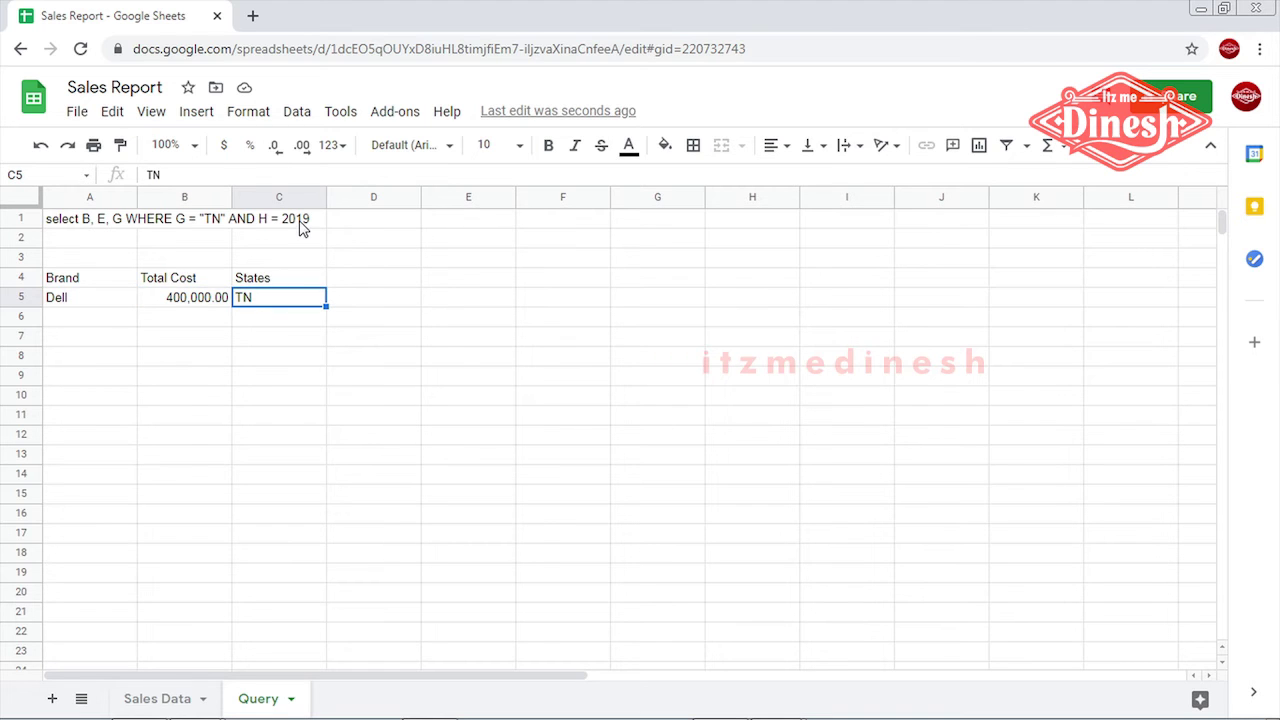
Append H to A1's select list so the Dell TN row shows Year 2019.
left_click(104, 229)
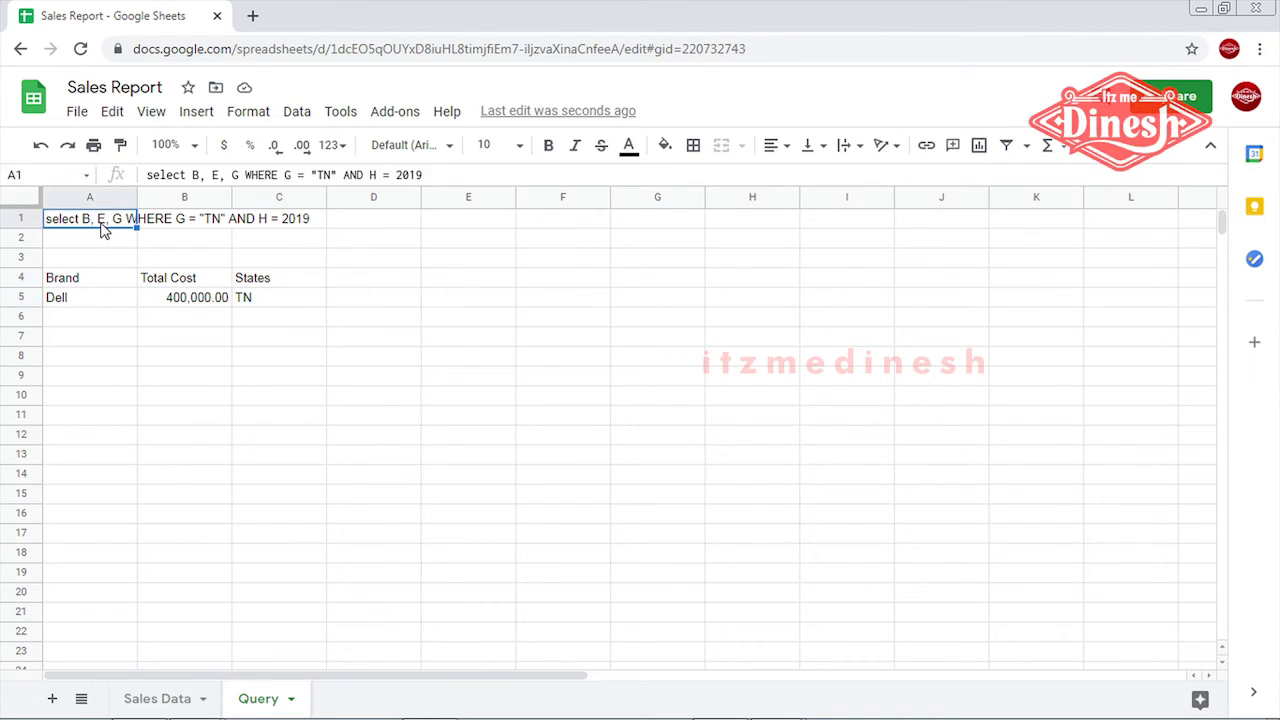
left_click(238, 175)
type(", ")
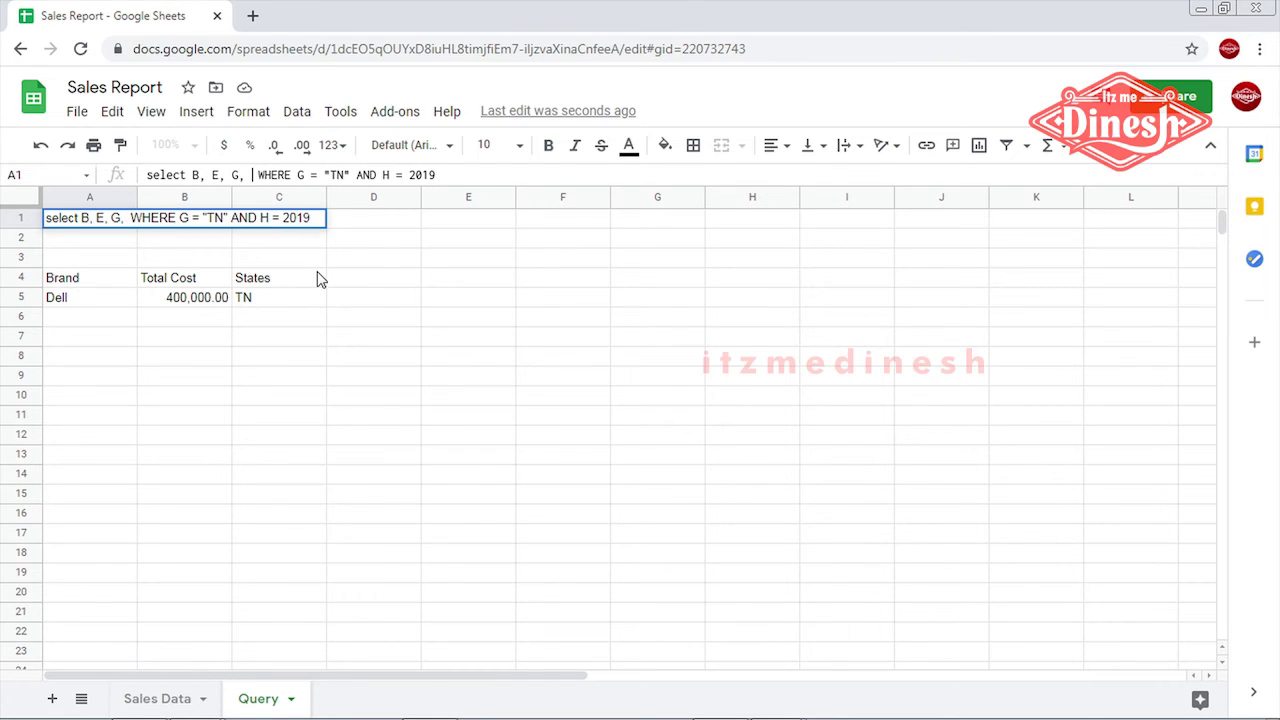
type("H")
key("Return")
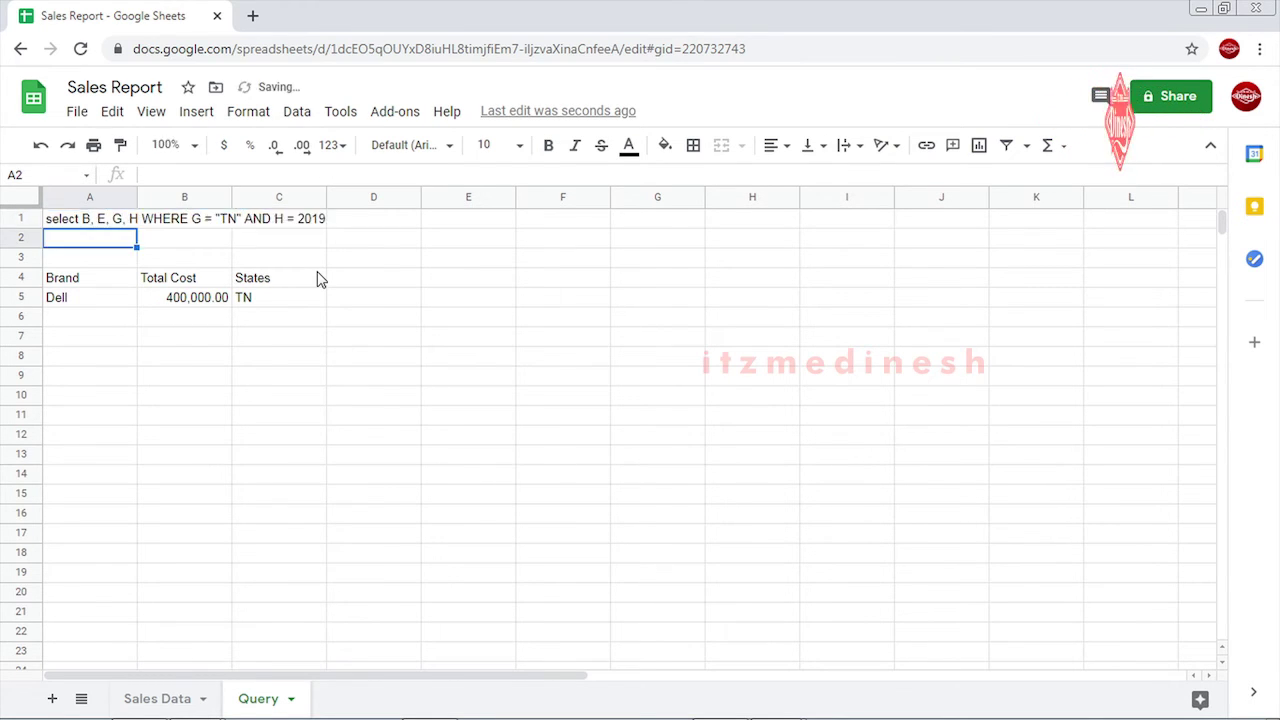
left_click(398, 300)
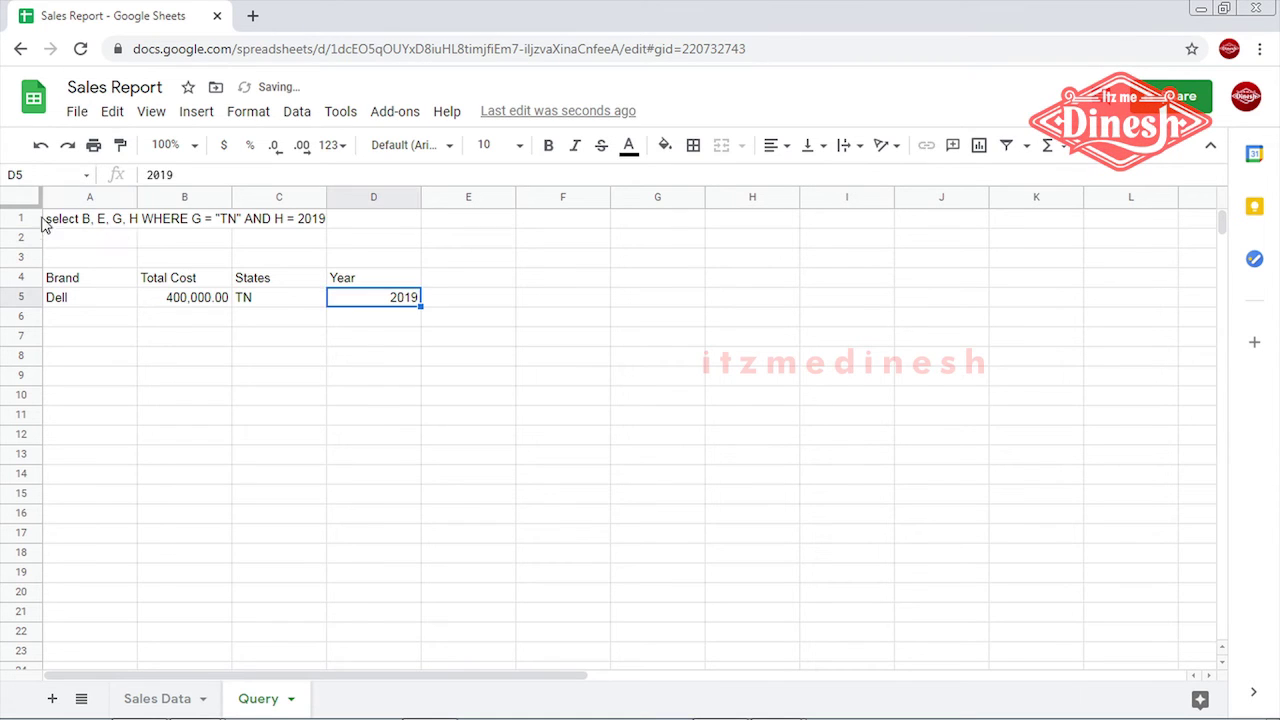
left_click(120, 219)
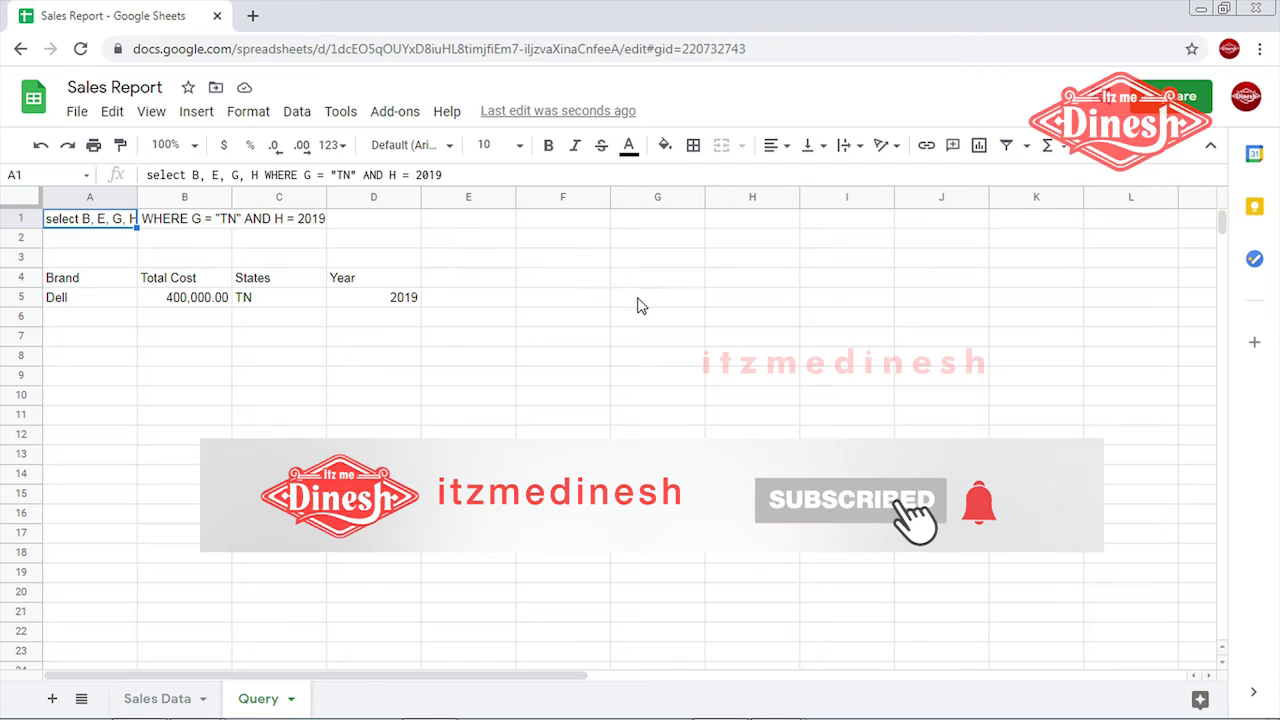
left_click(343, 302)
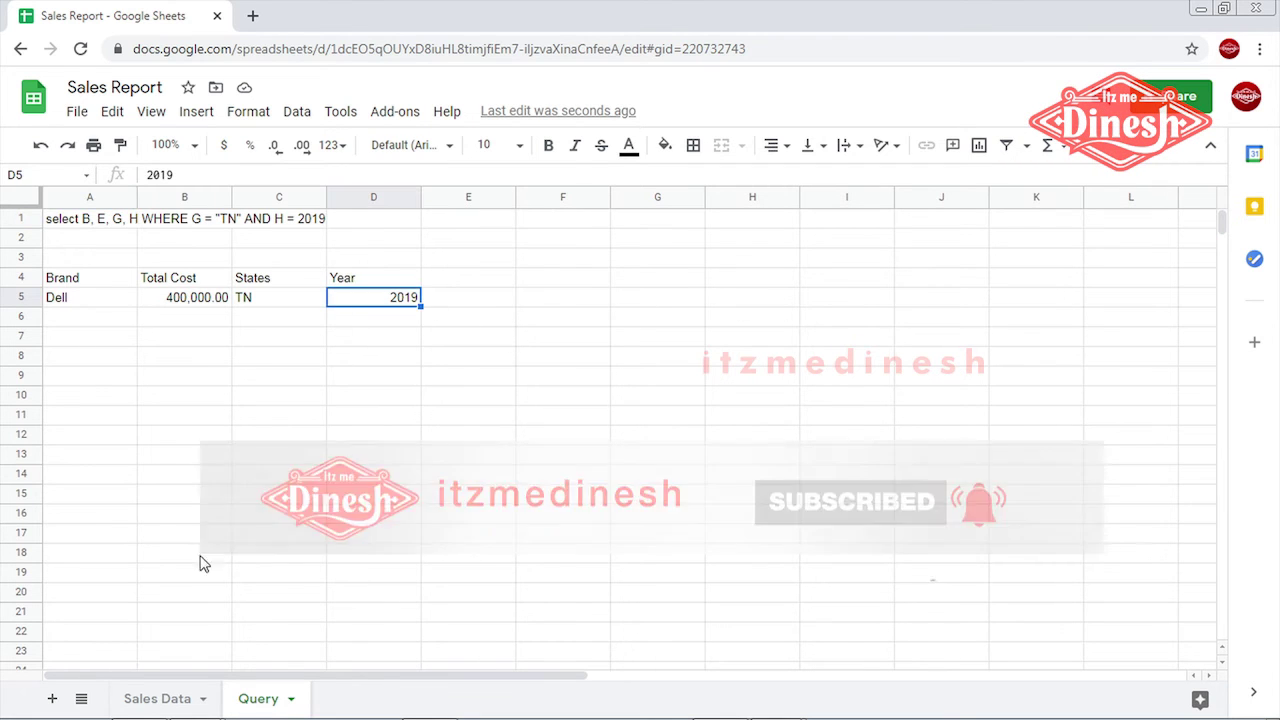
left_click(133, 222)
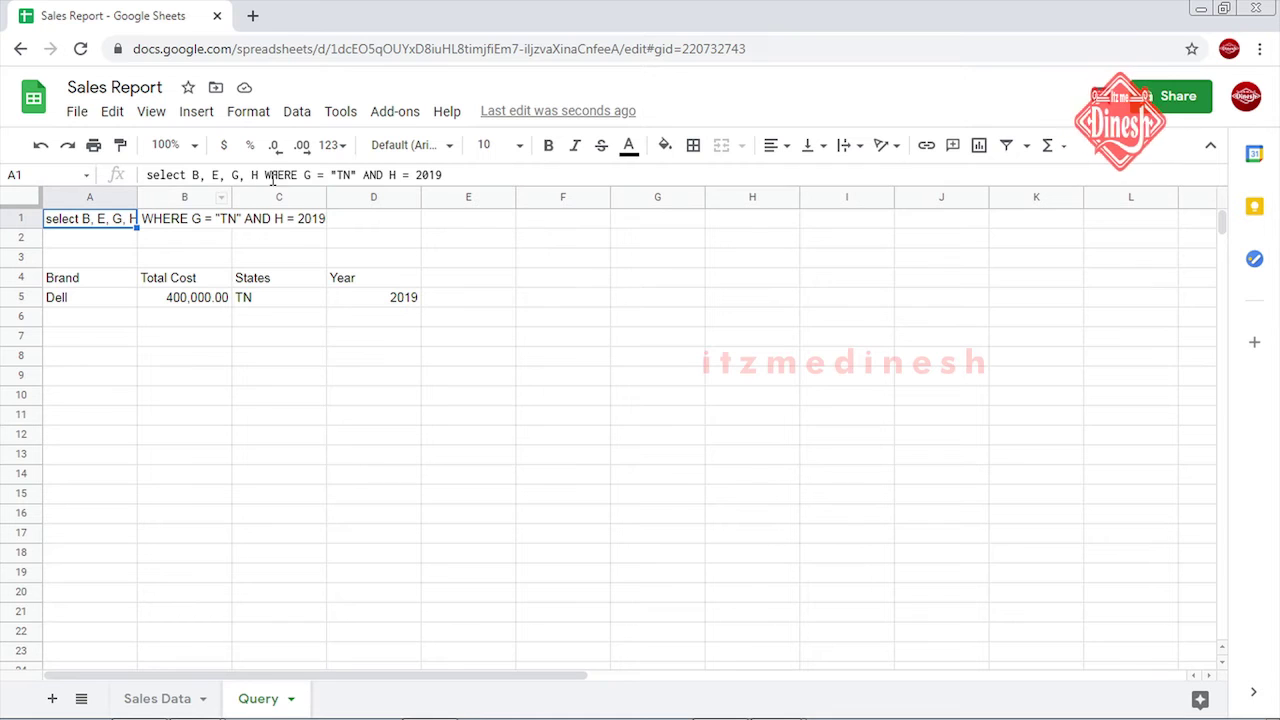
Change the query's year to 2018 and its state filter from TN to KA.
double_click(426, 175)
type("20")
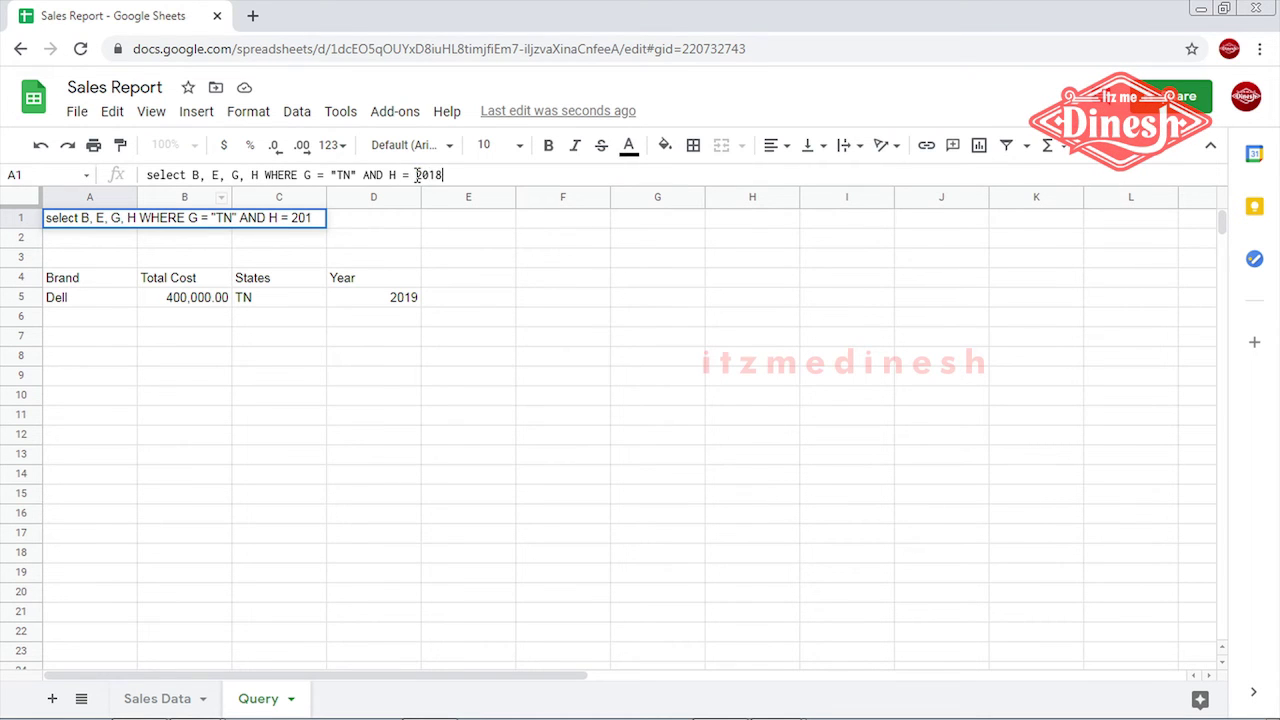
key("Return")
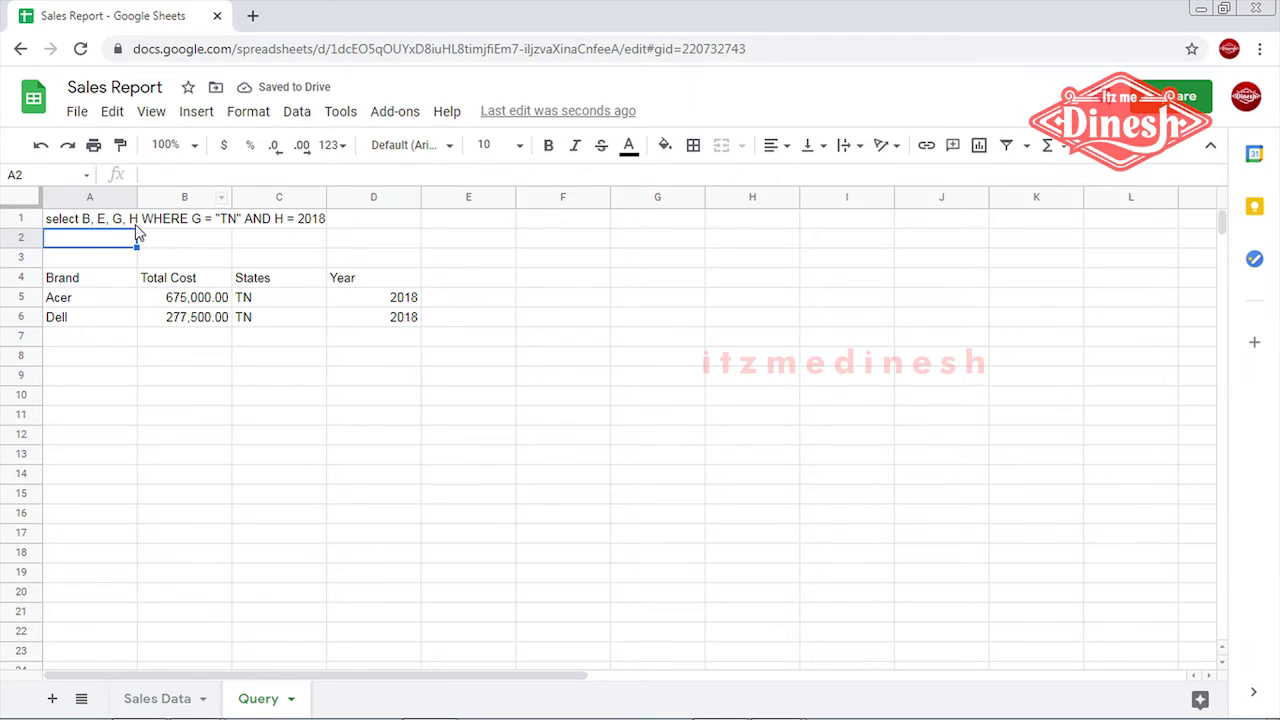
left_click(97, 222)
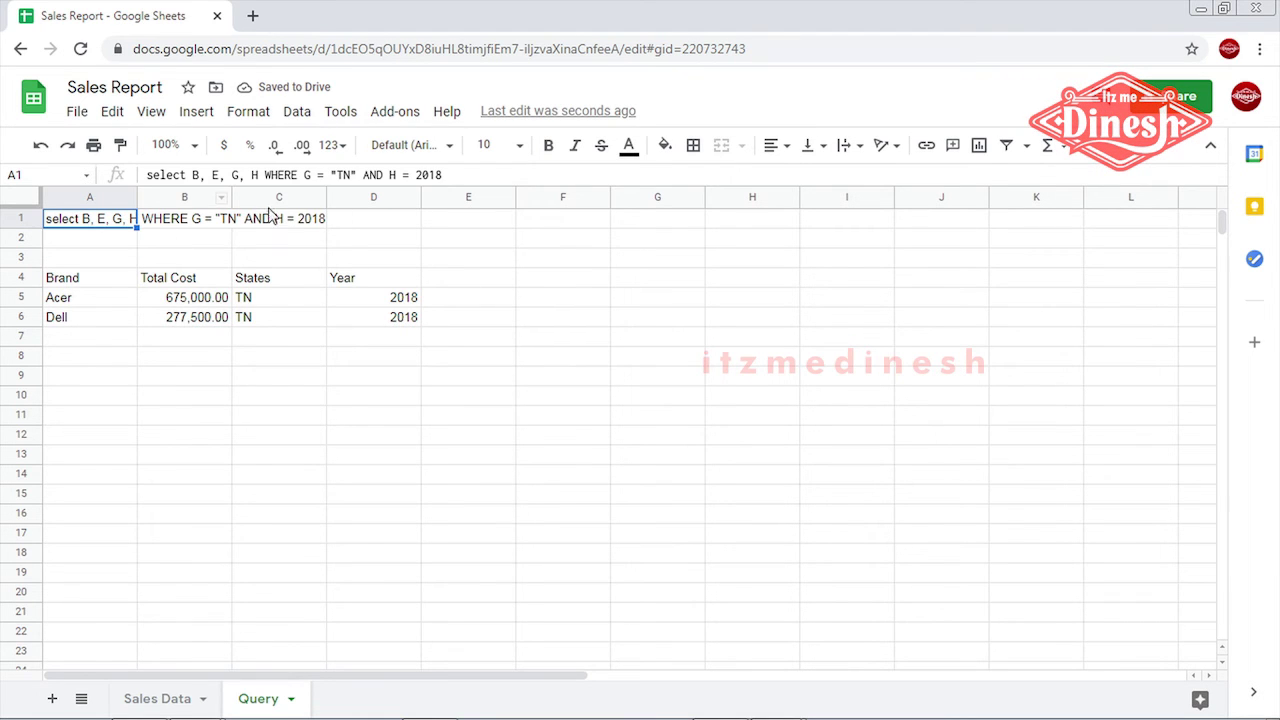
double_click(341, 175)
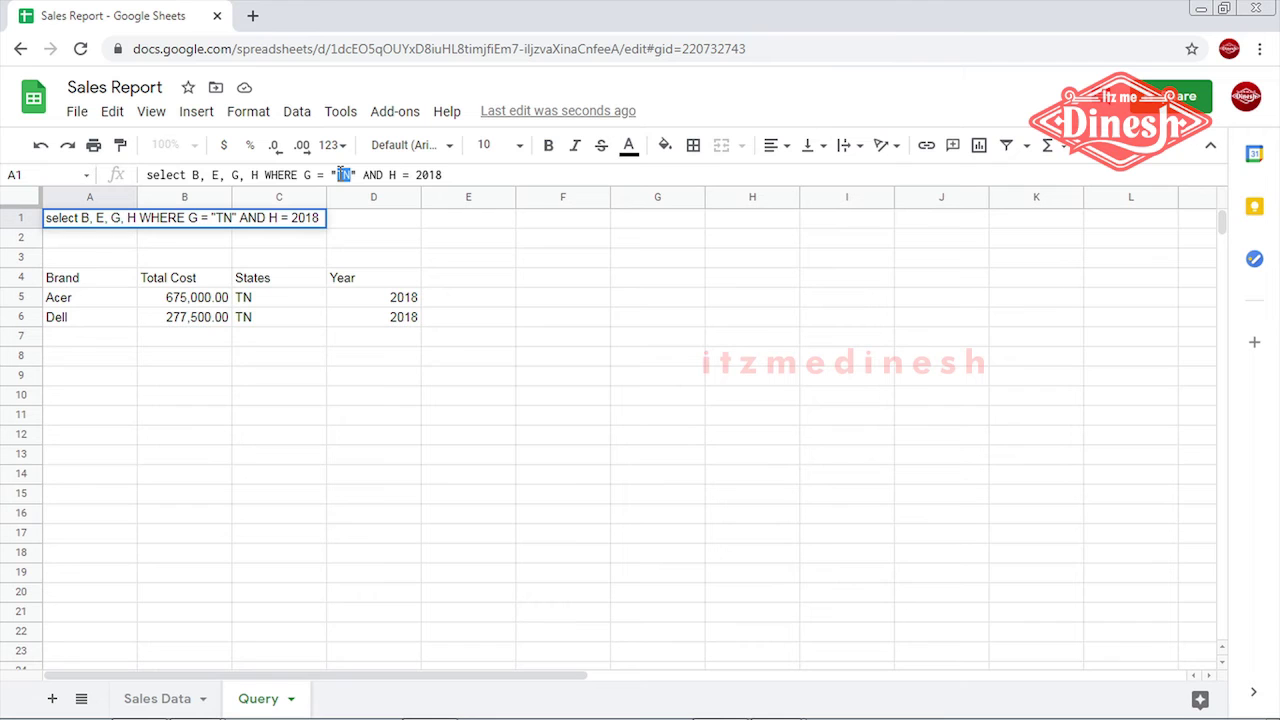
type("KA")
key("Return")
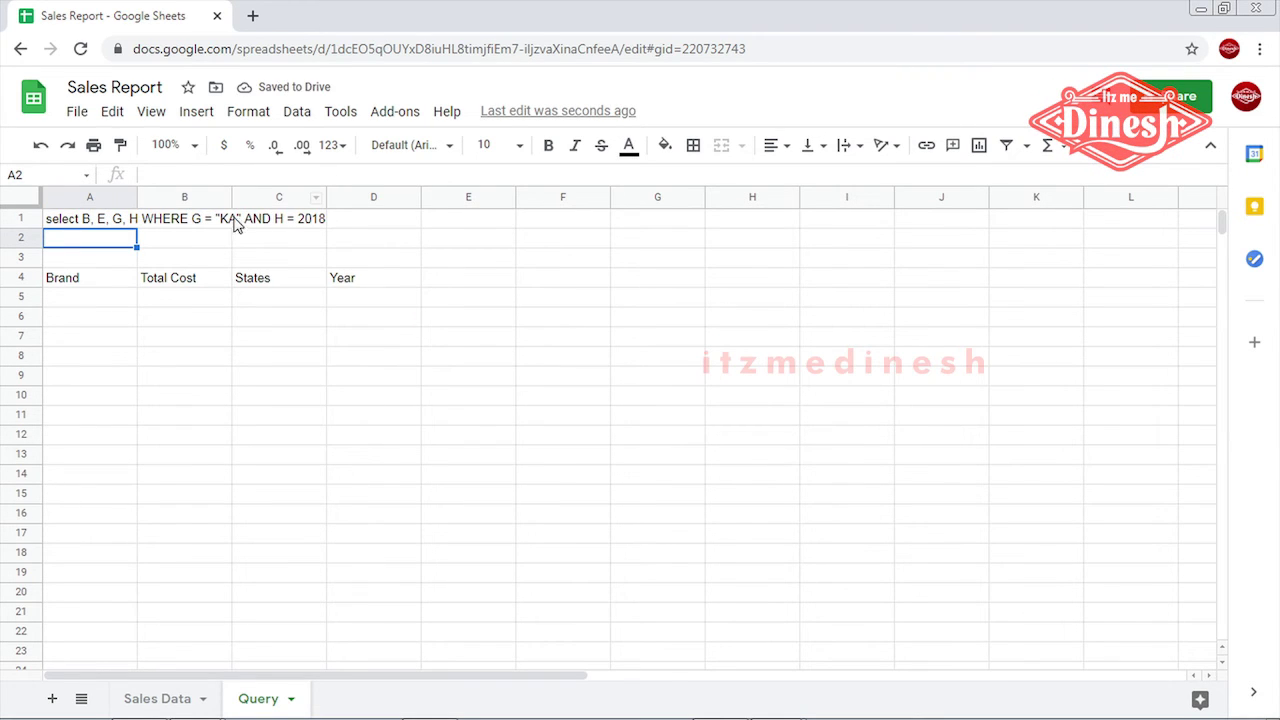
Set the year back to 2019 and check the Zebronics row: 300,000.00, KA, 2019.
left_click(112, 222)
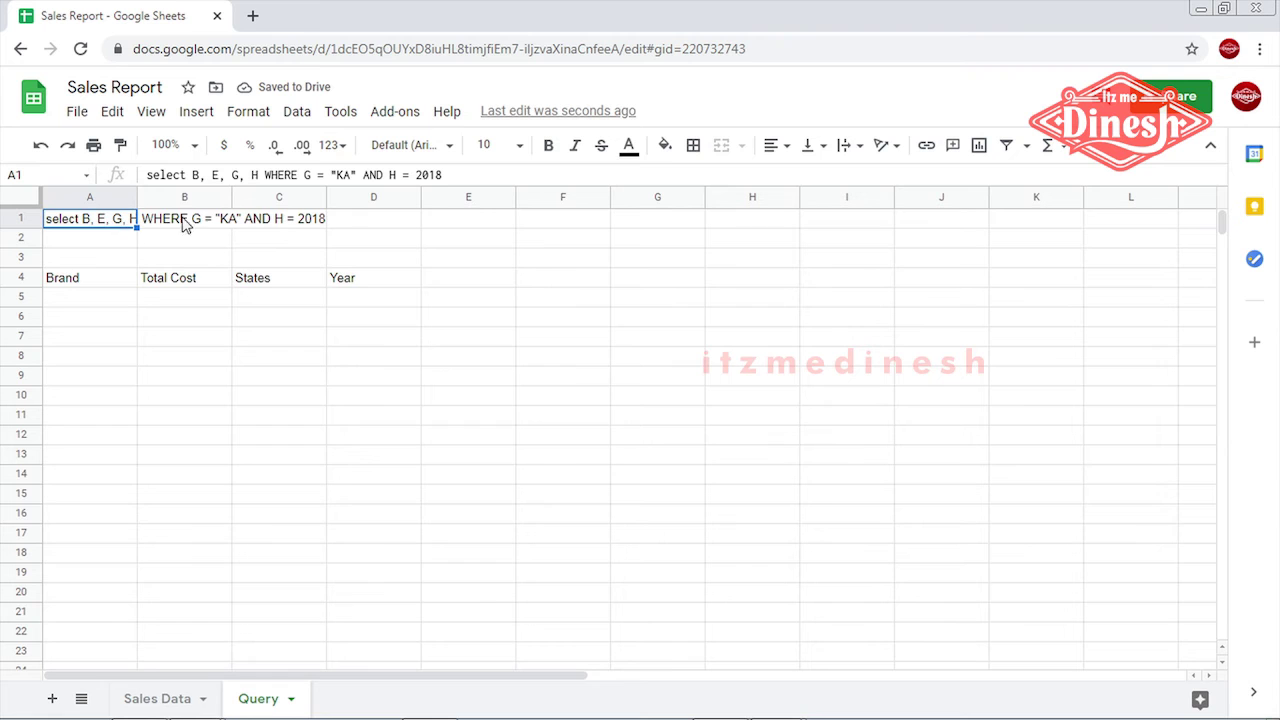
left_click(446, 175)
key("BackSpace")
type("9")
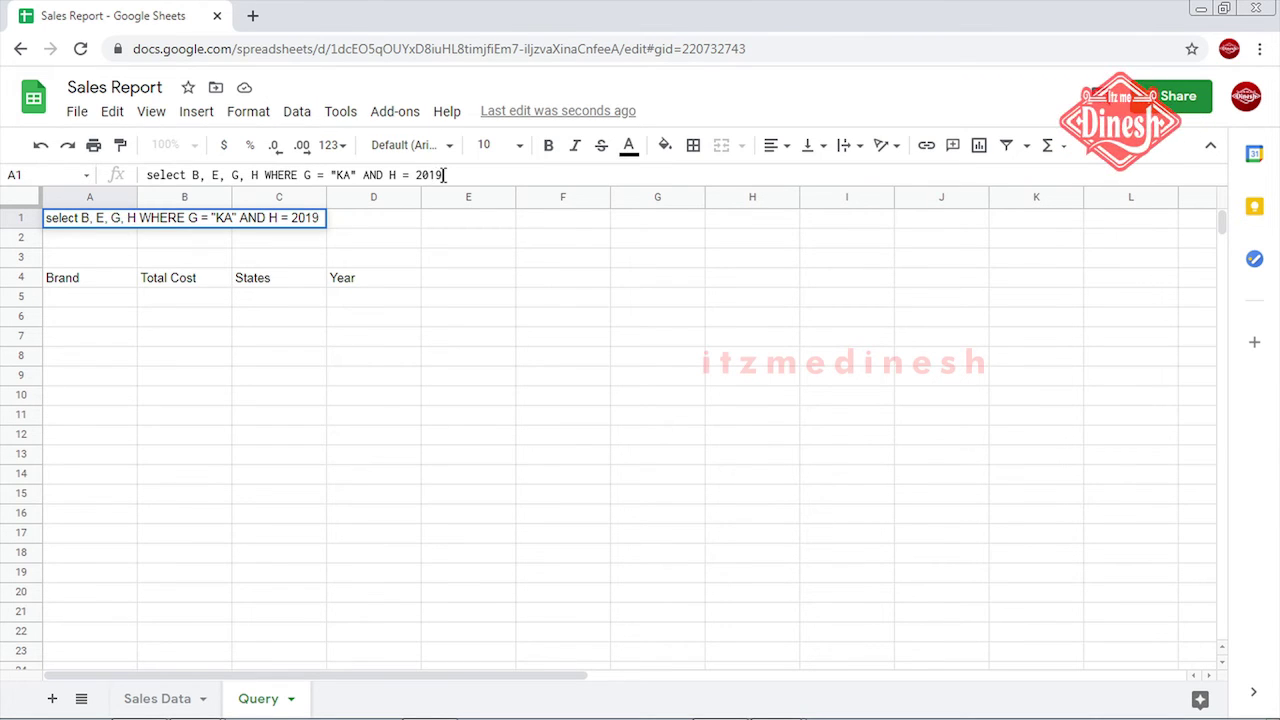
key("Return")
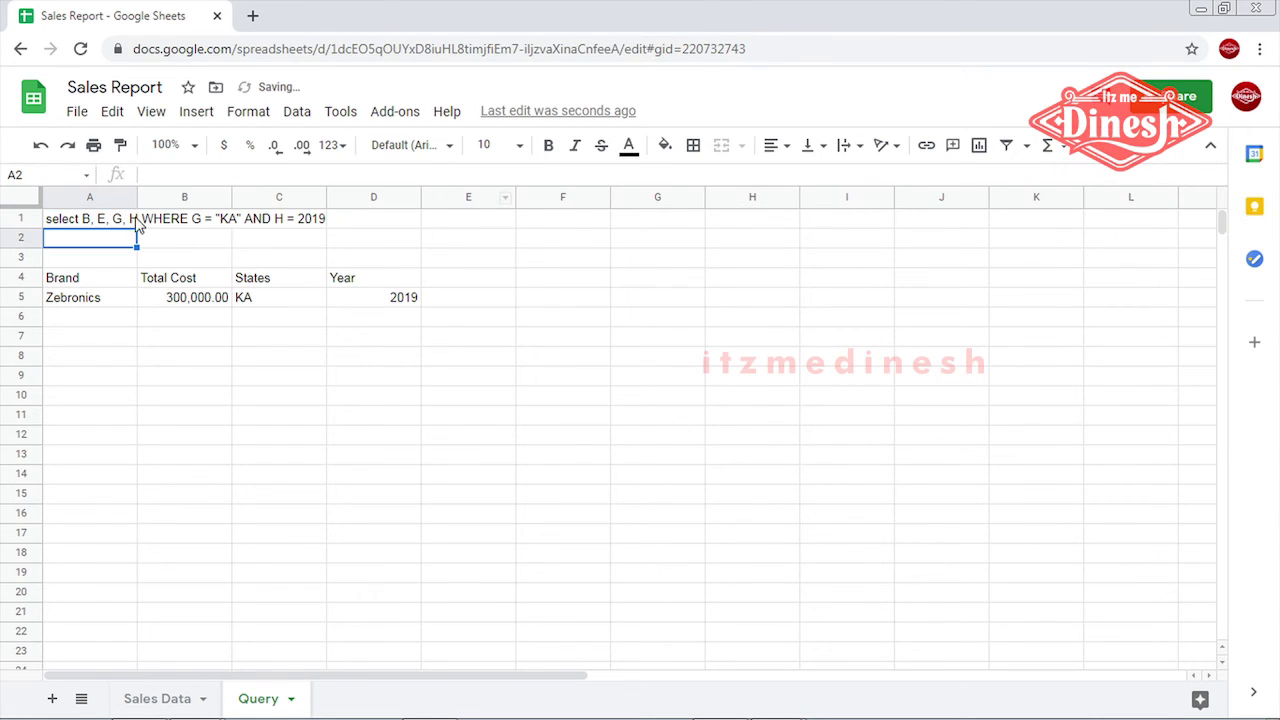
left_click(113, 222)
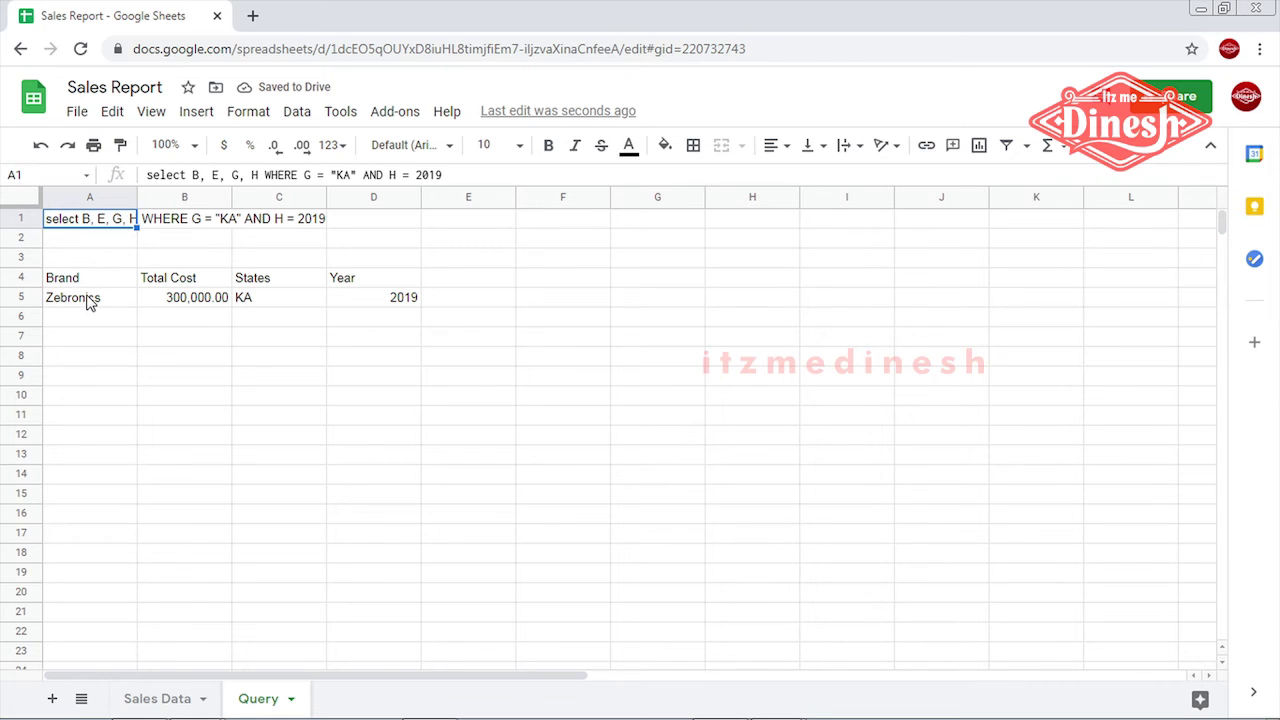
left_click(90, 300)
left_click(185, 300)
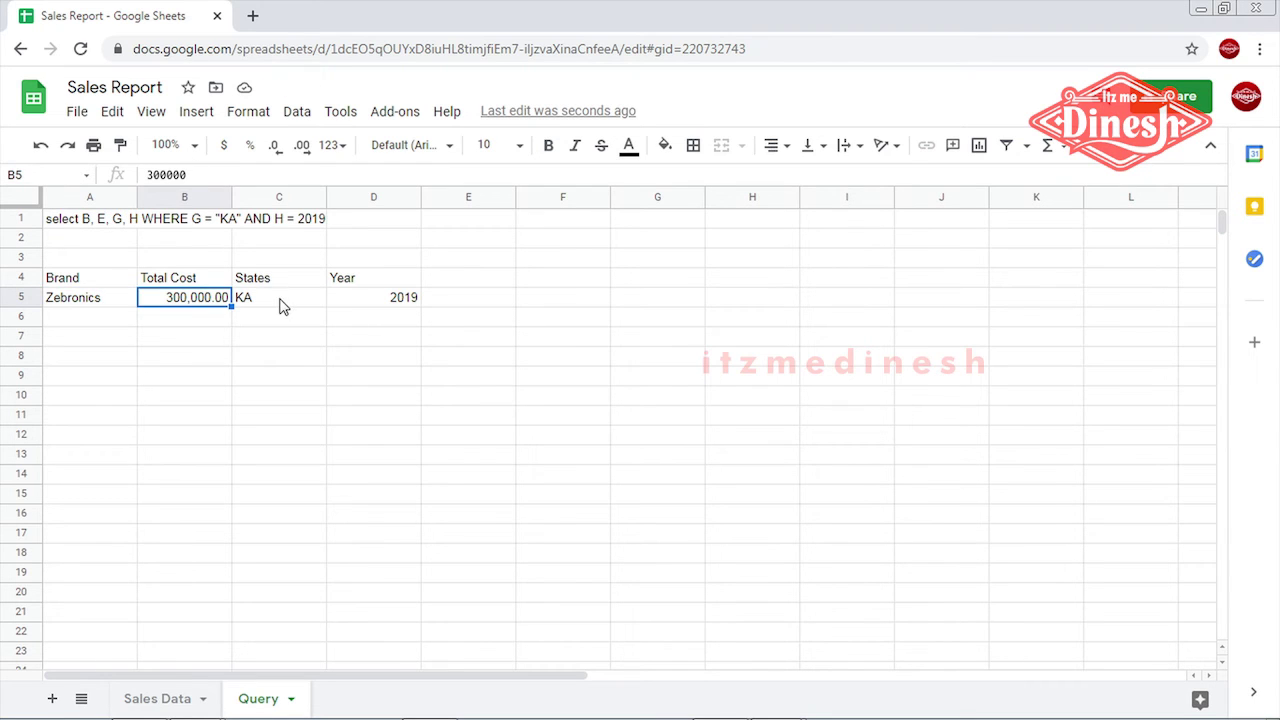
left_click(281, 302)
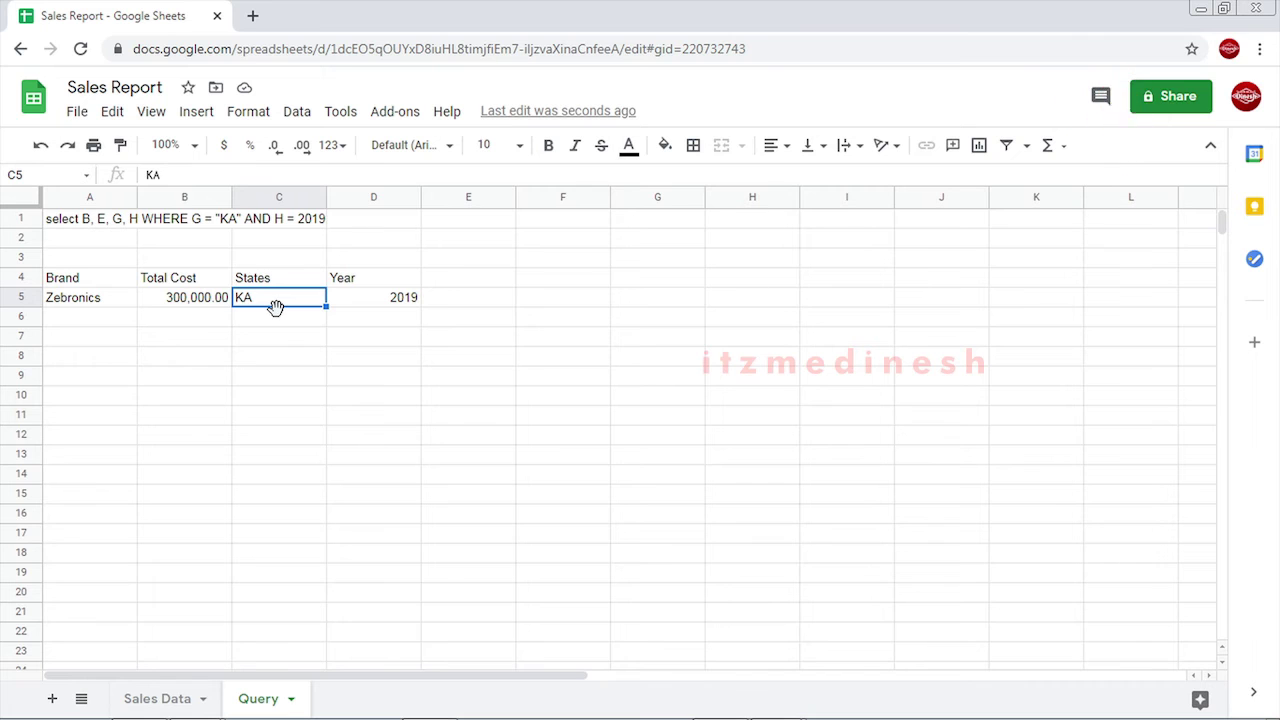
left_click(368, 302)
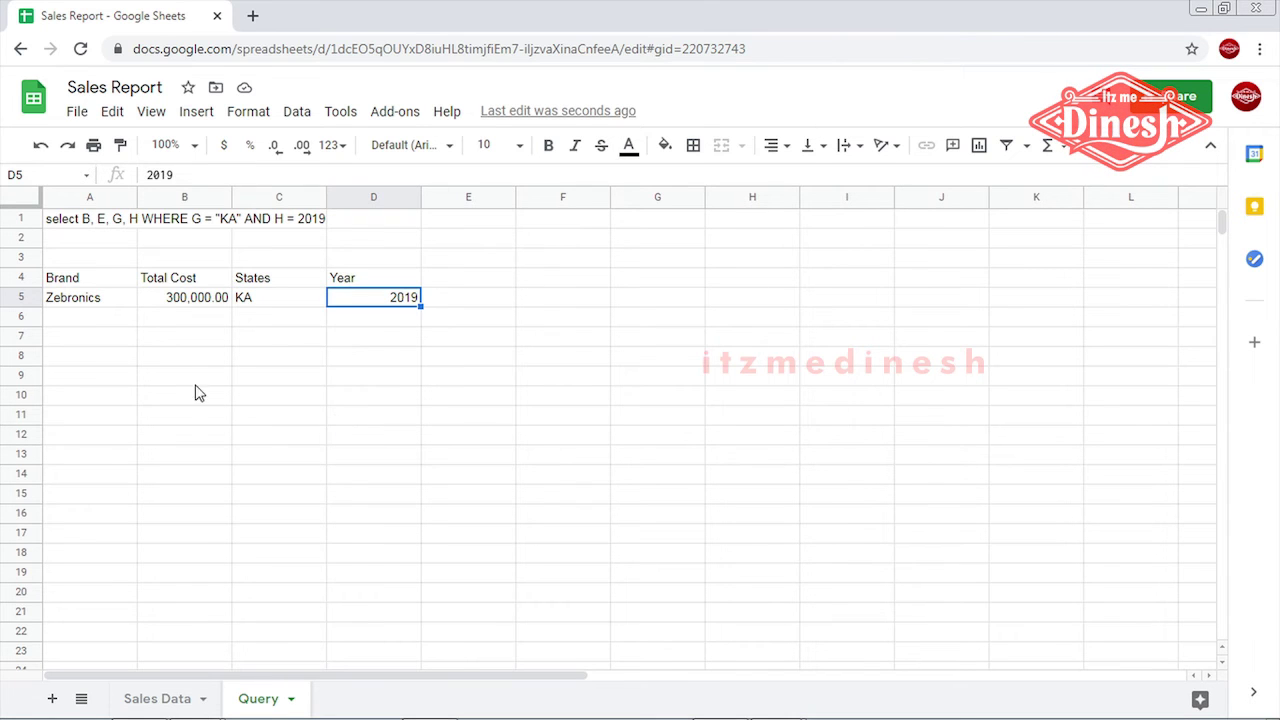
left_click(90, 296)
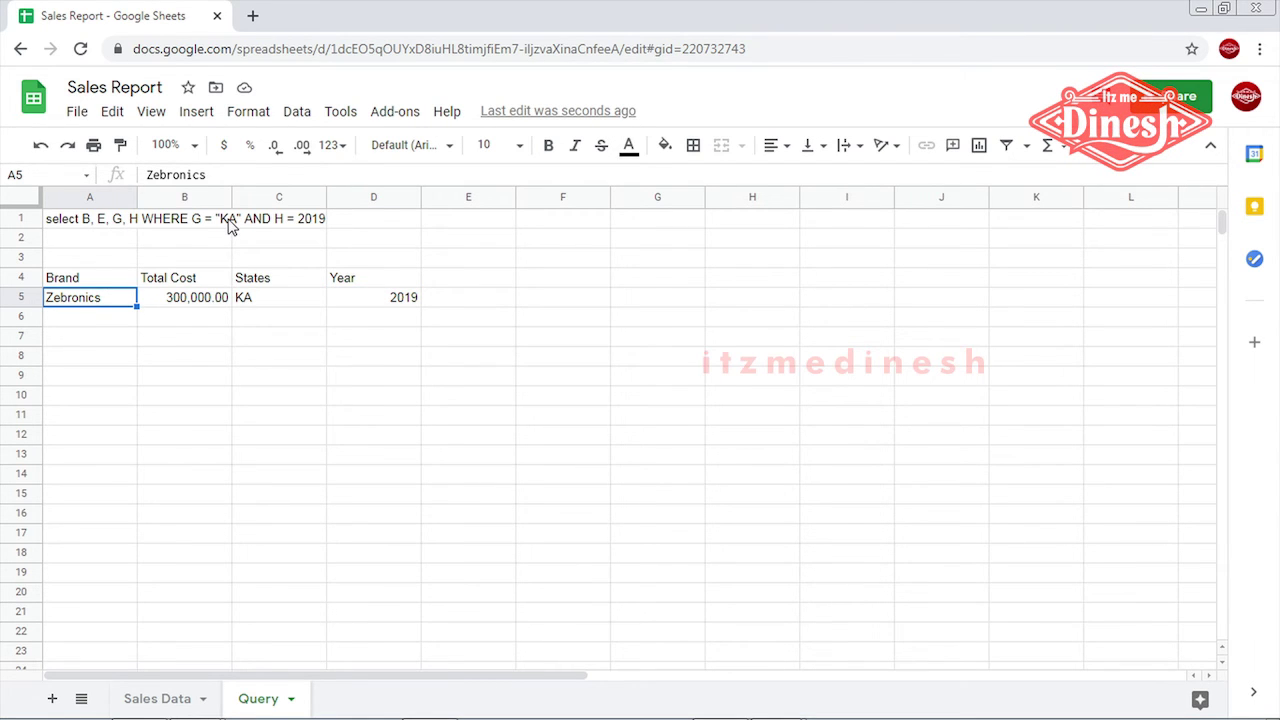
Rewrite A1's WHERE clause as (G = "KA" OR G = "AP") AND H = 2019.
left_click(225, 222)
left_click(117, 221)
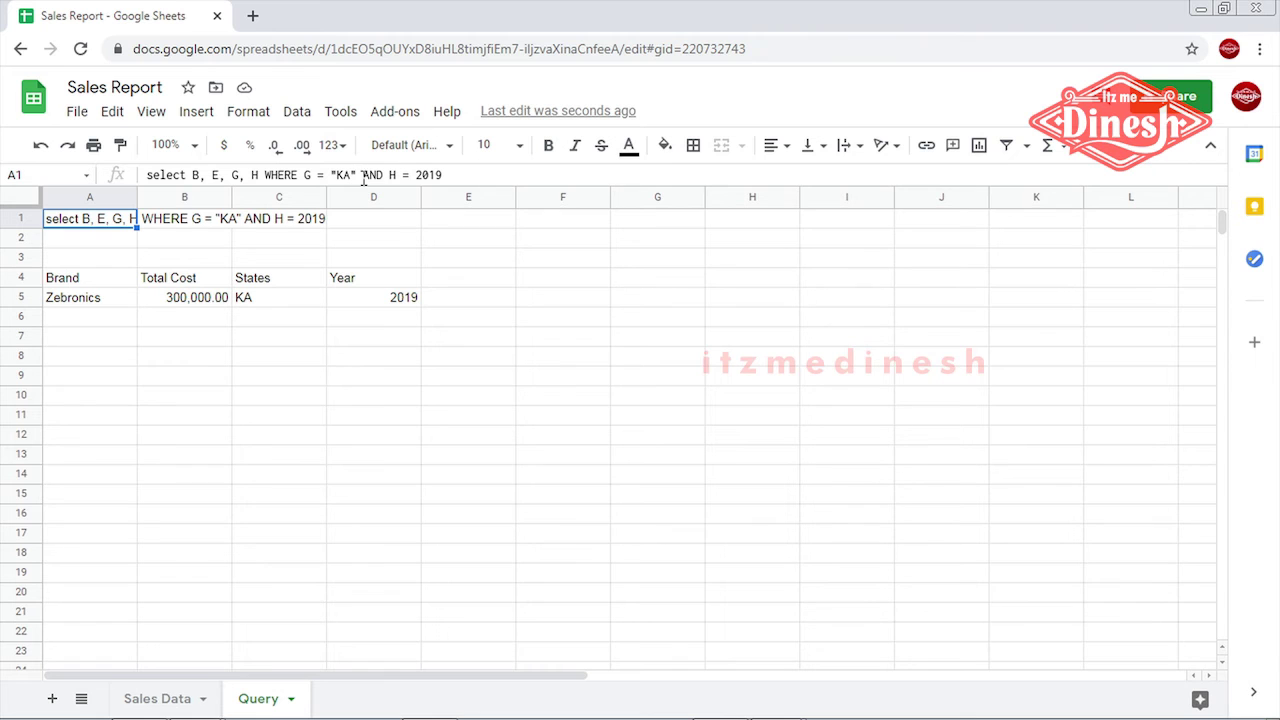
left_click(357, 175)
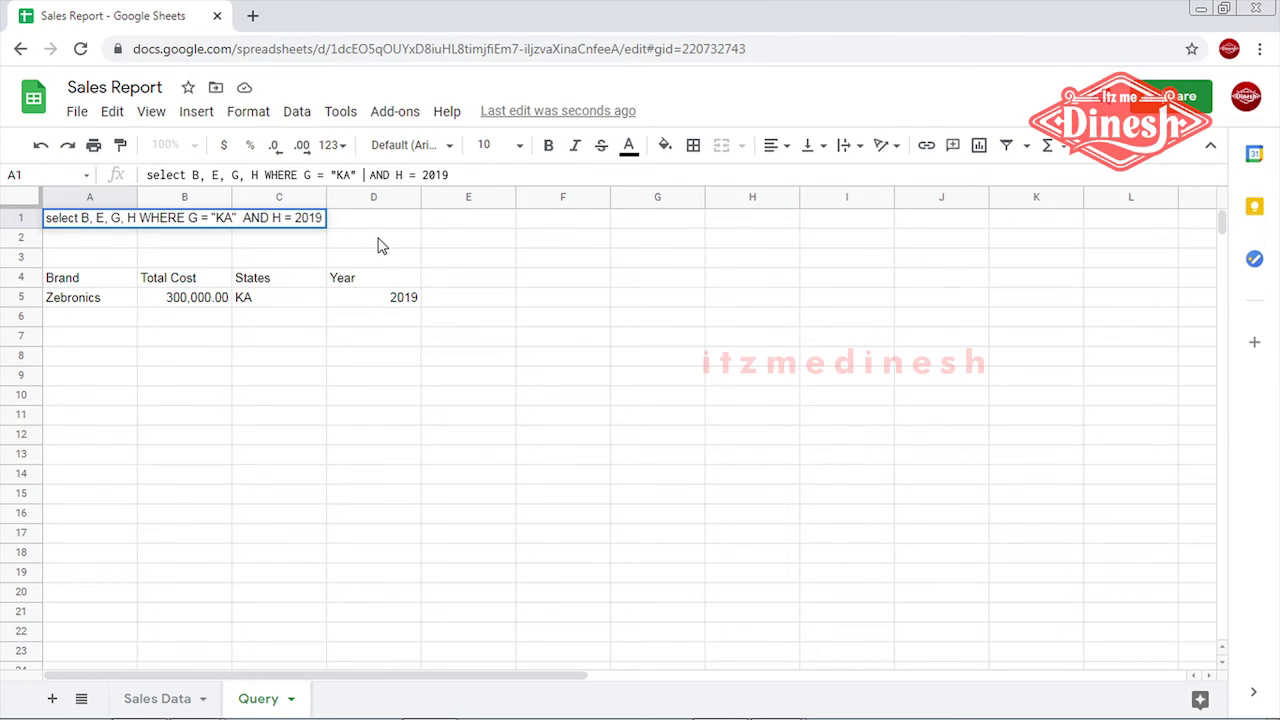
type("OR ")
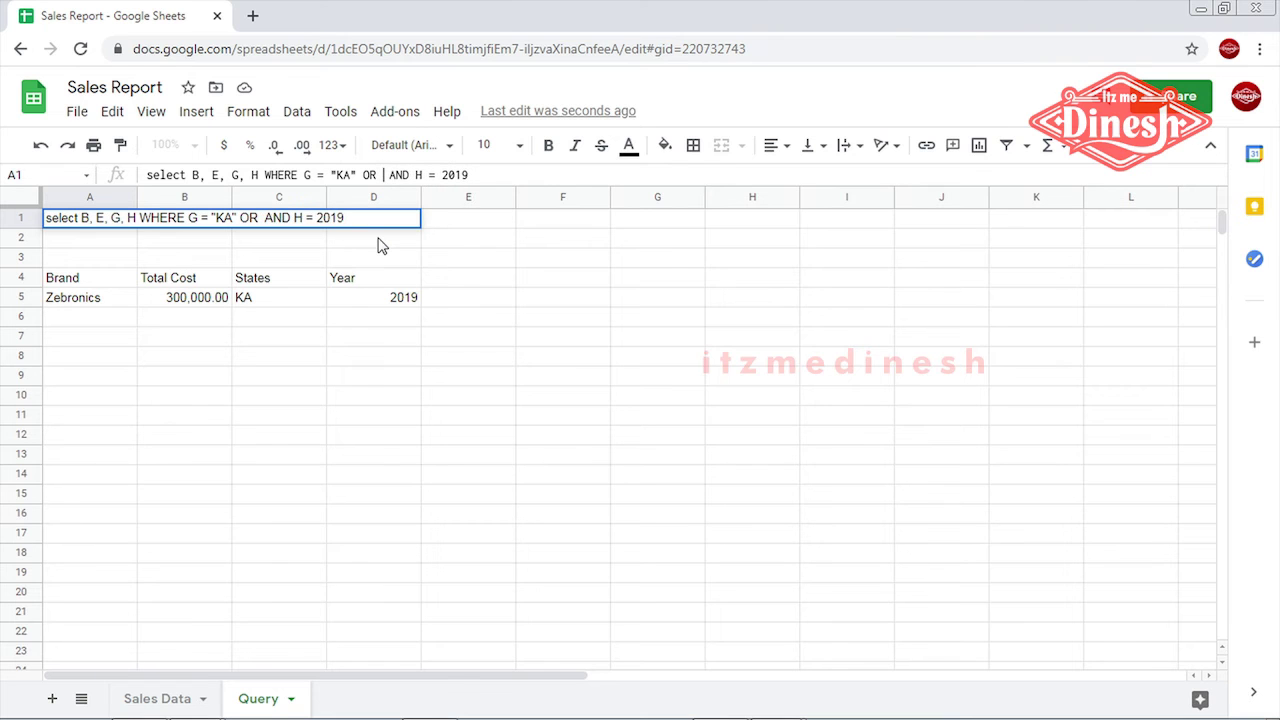
type("G")
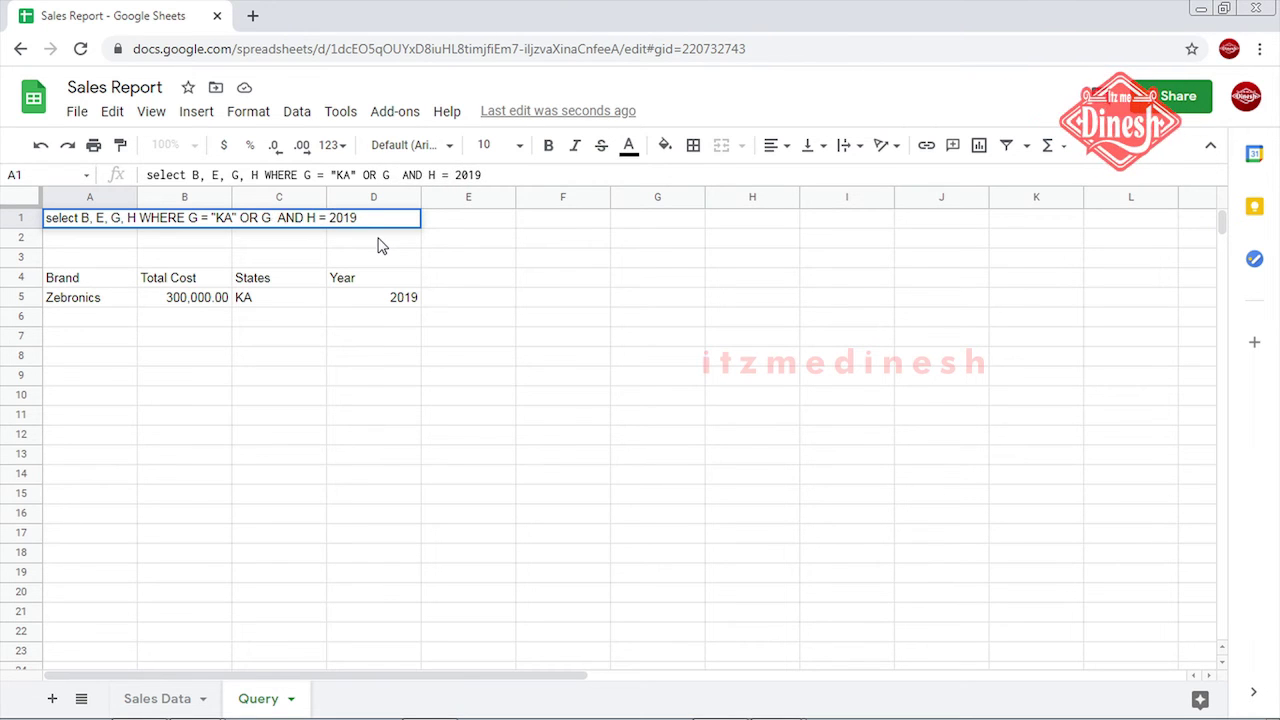
type(" = ")
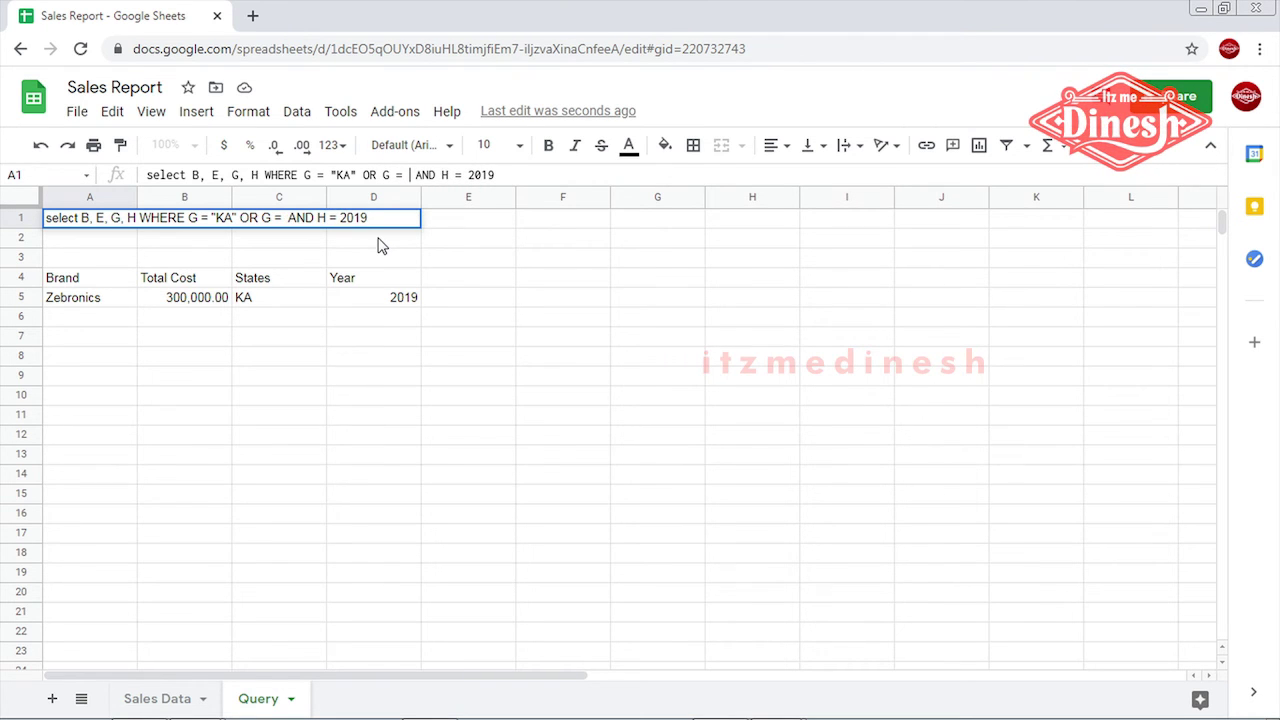
type("\"")
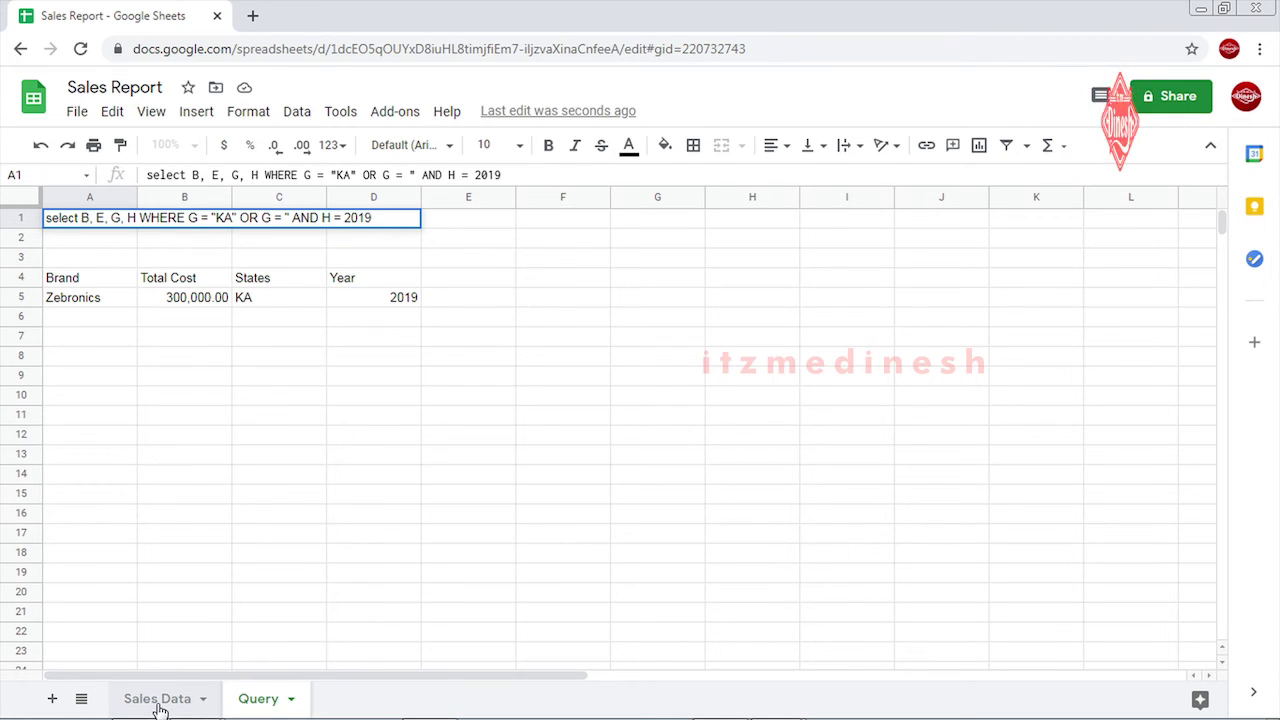
type("AP")
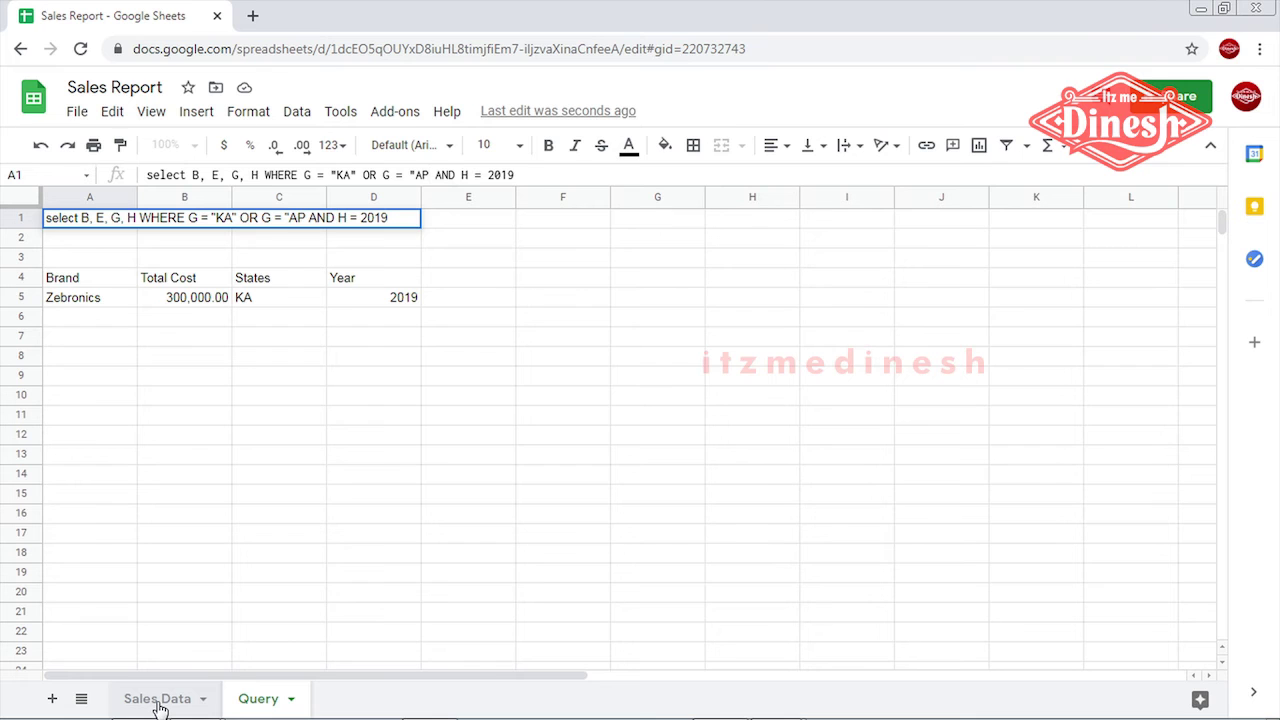
type("\"")
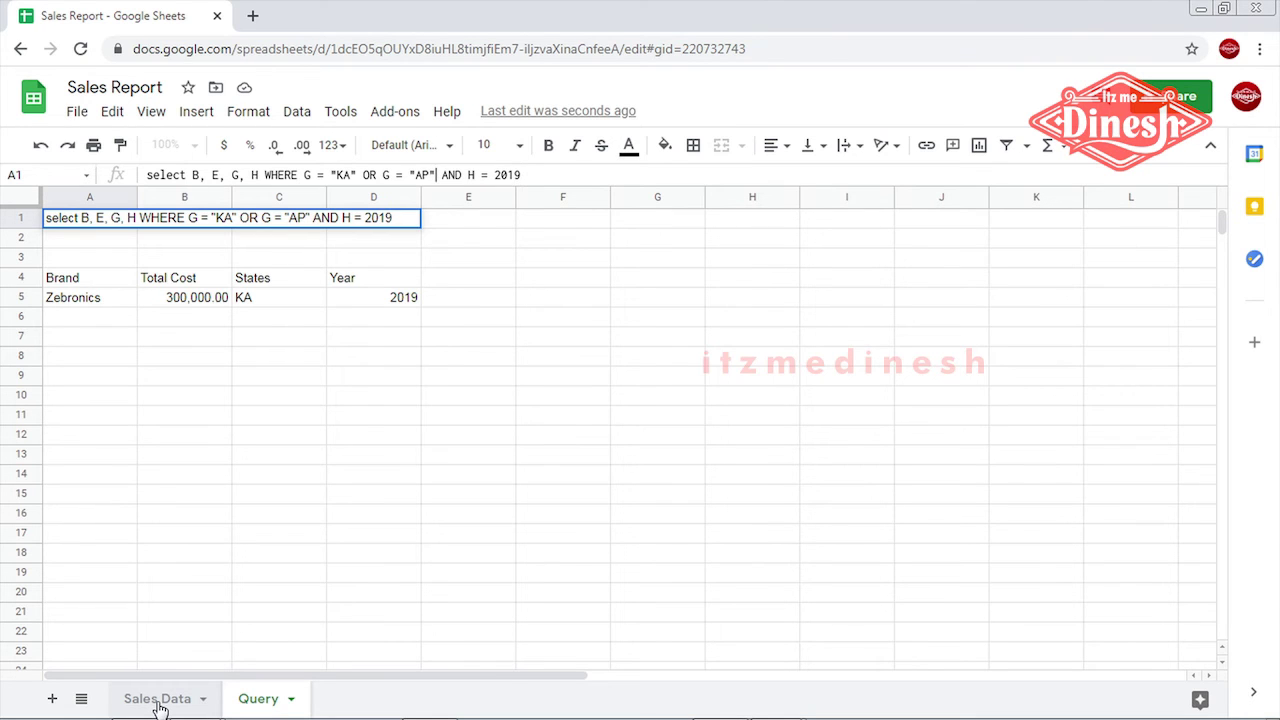
type(")")
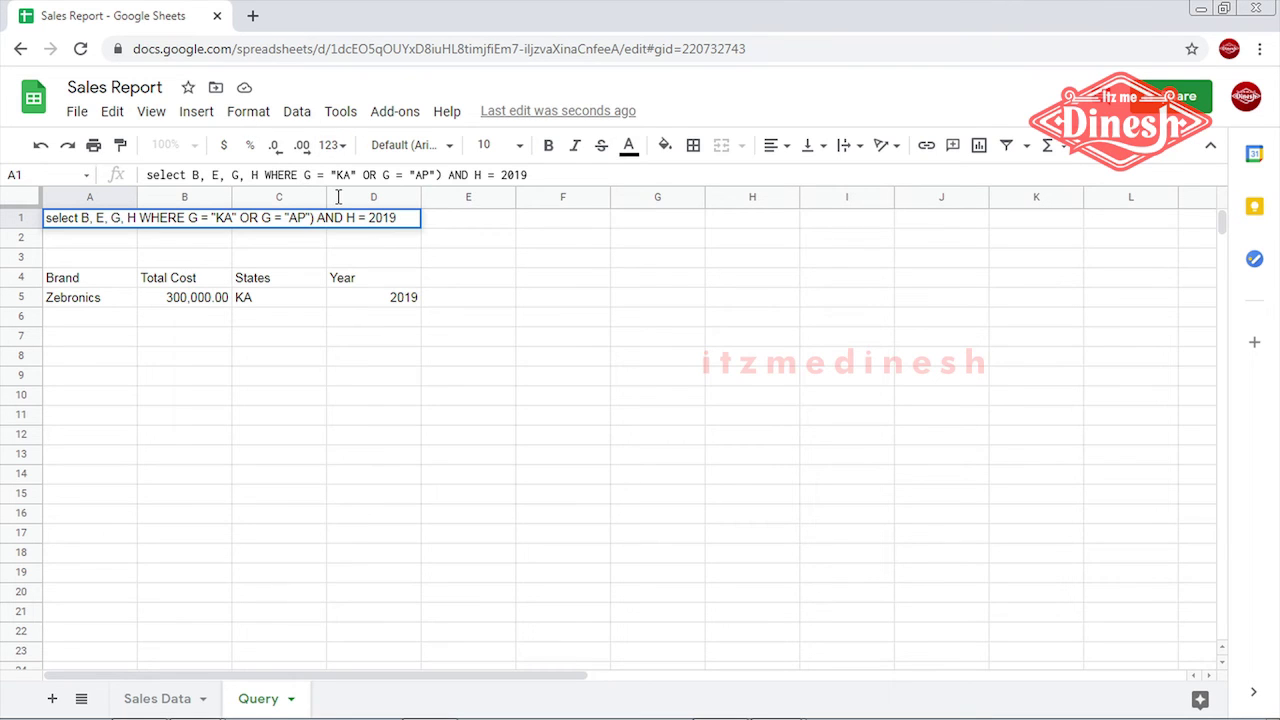
type("(")
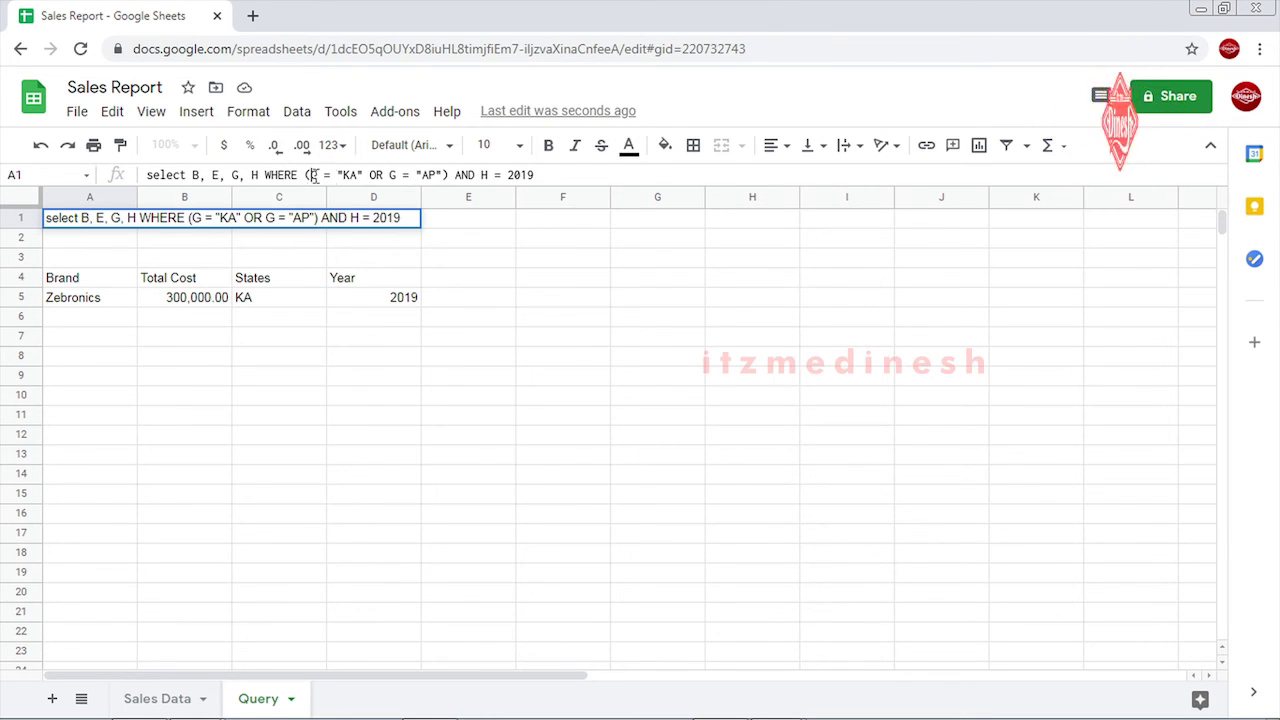
left_click_drag(305, 175, 447, 175)
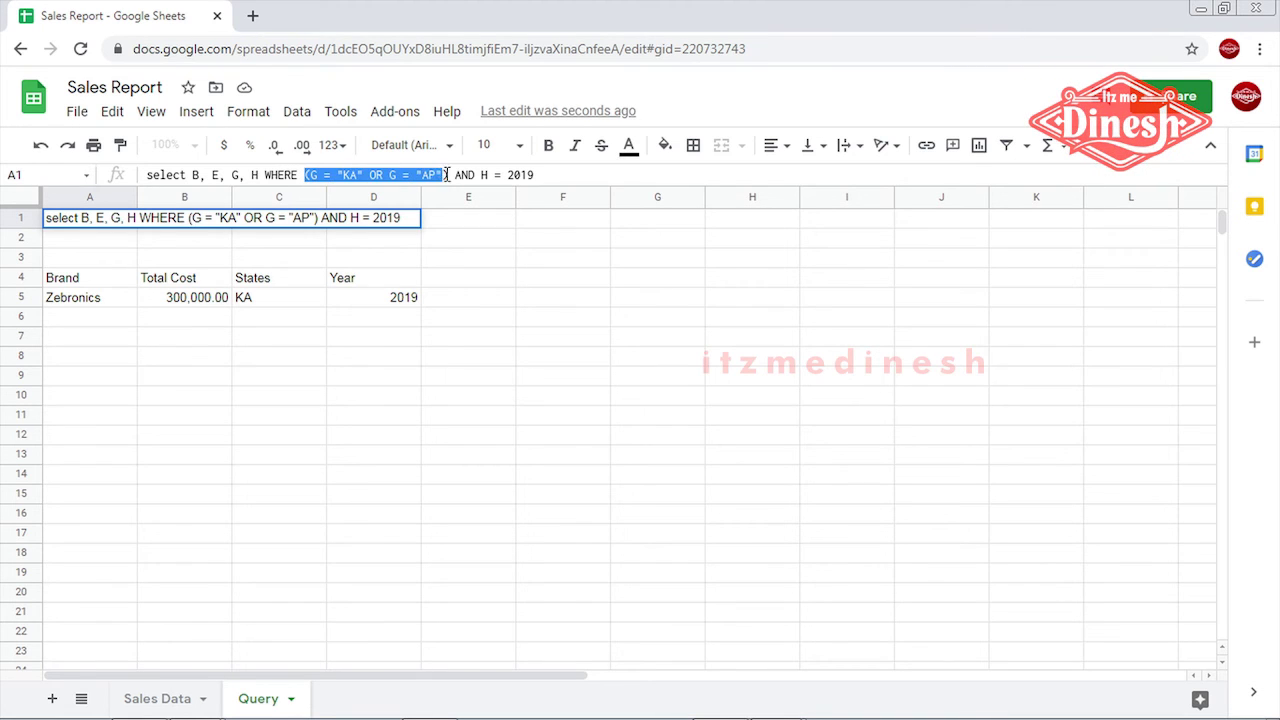
left_click(549, 176)
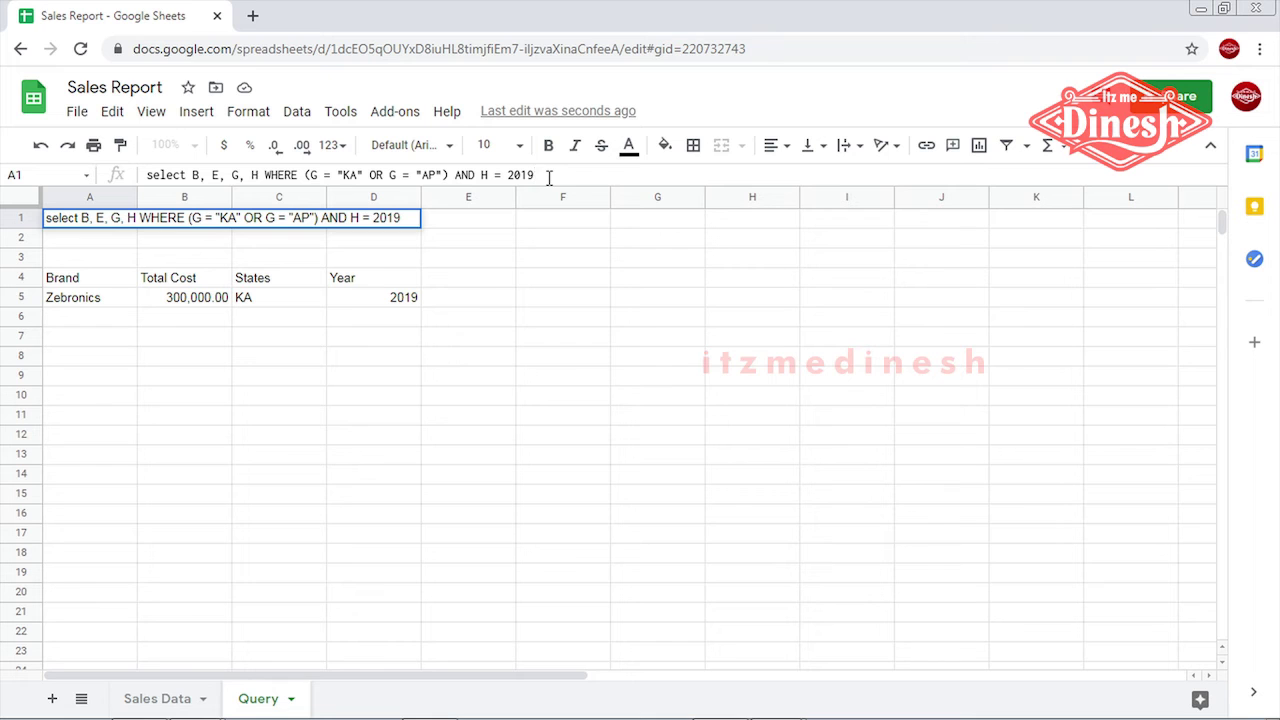
key("Return")
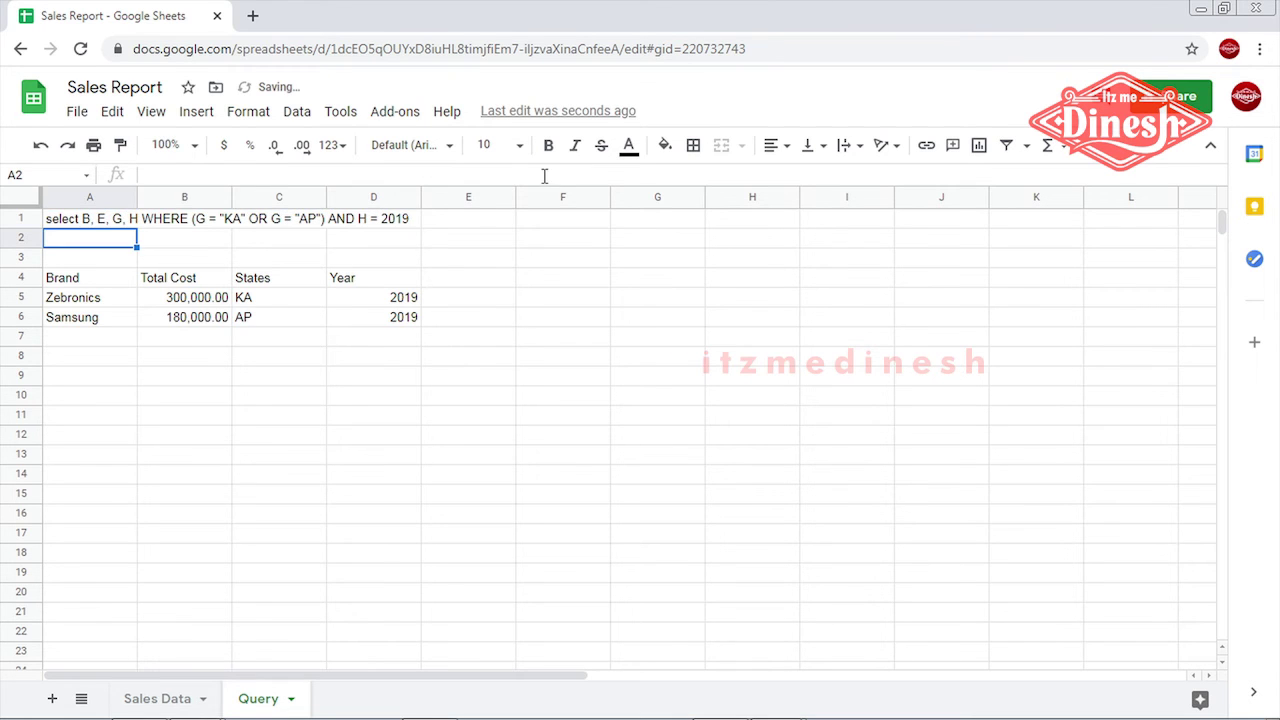
Check the KA and AP result rows, both showing year 2019.
left_click(258, 300)
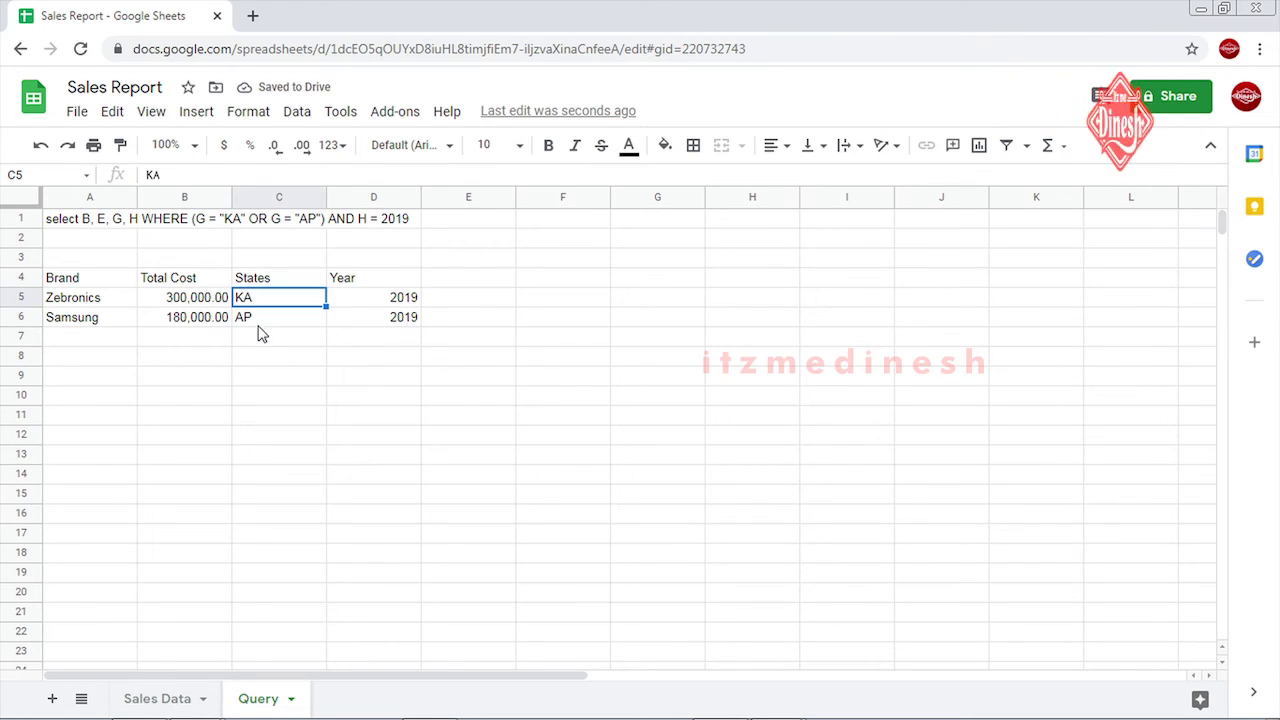
left_click(260, 320)
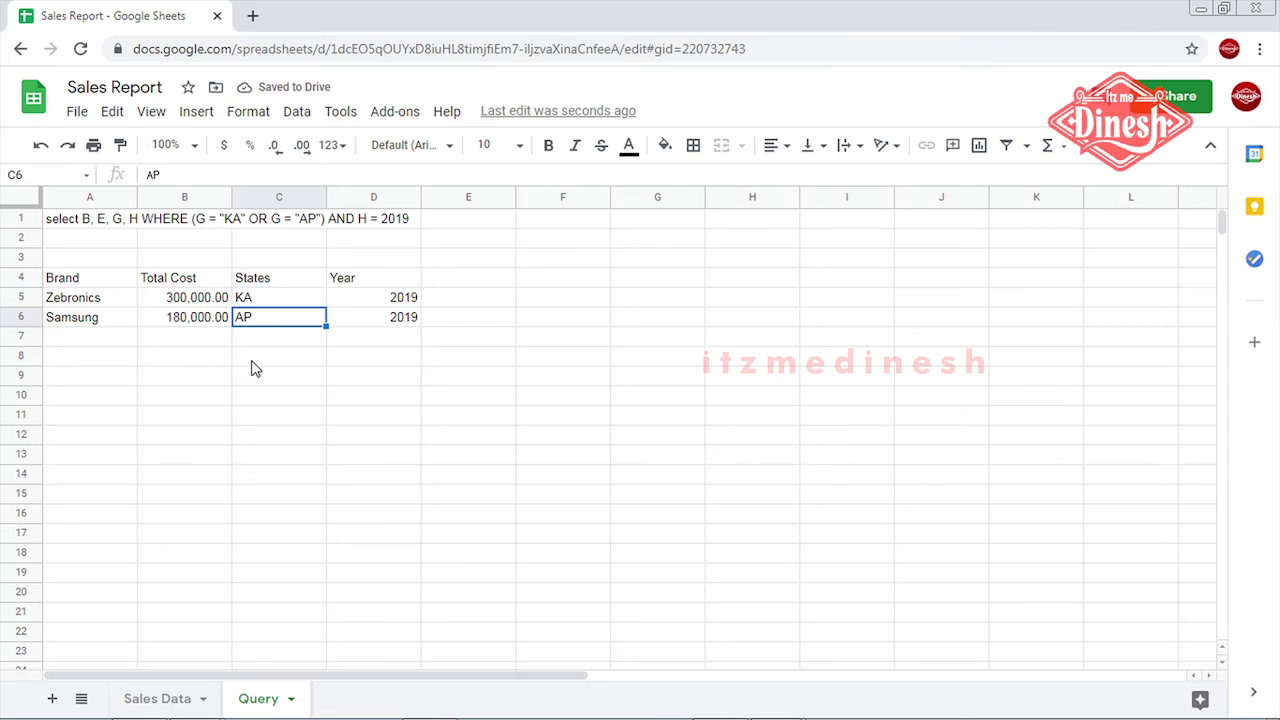
left_click(403, 300)
left_click(405, 322)
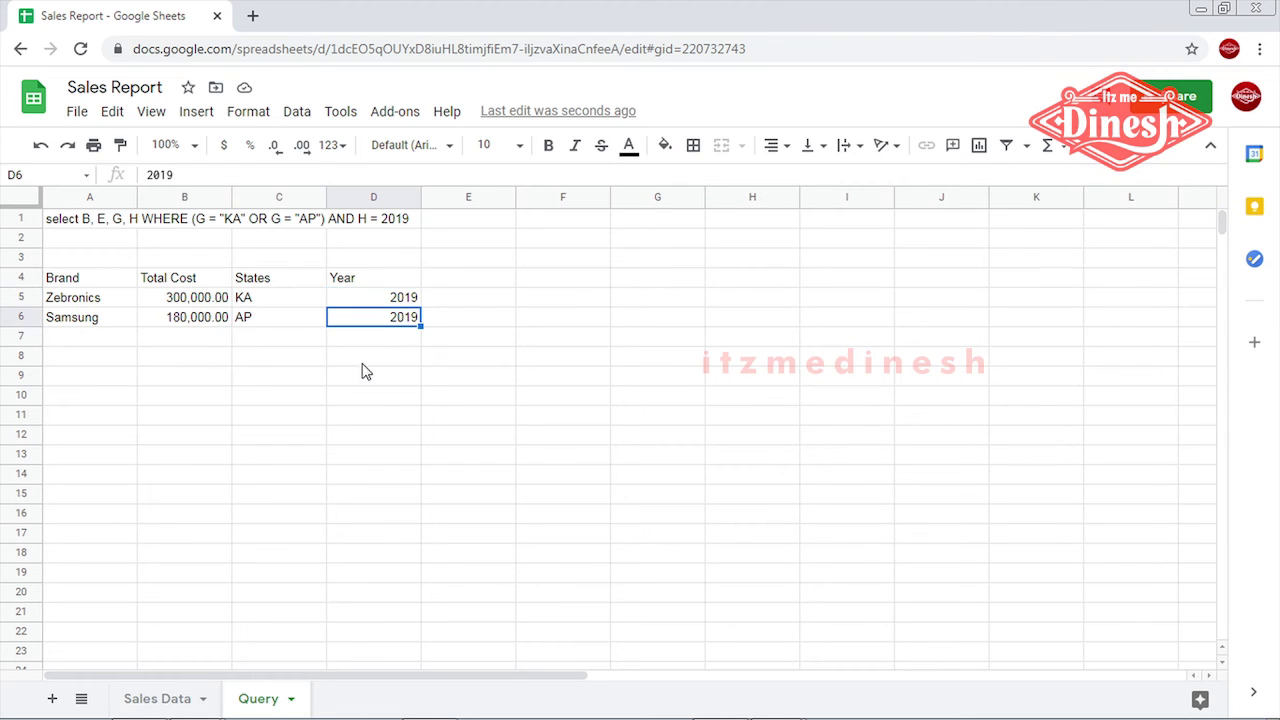
left_click(108, 220)
left_click(538, 174)
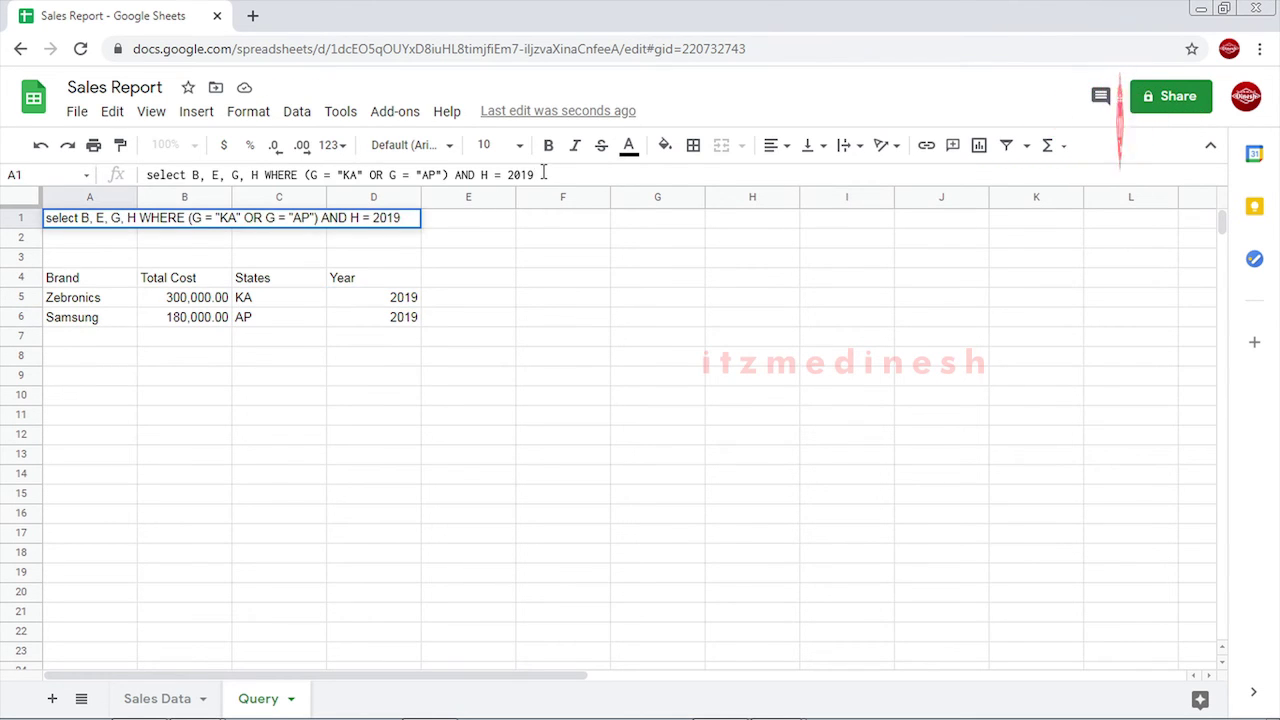
Change the year filter to 2020, leaving one Zebronics AP row of 520,000.00.
key("BackSpace")
key("BackSpace")
type("20")
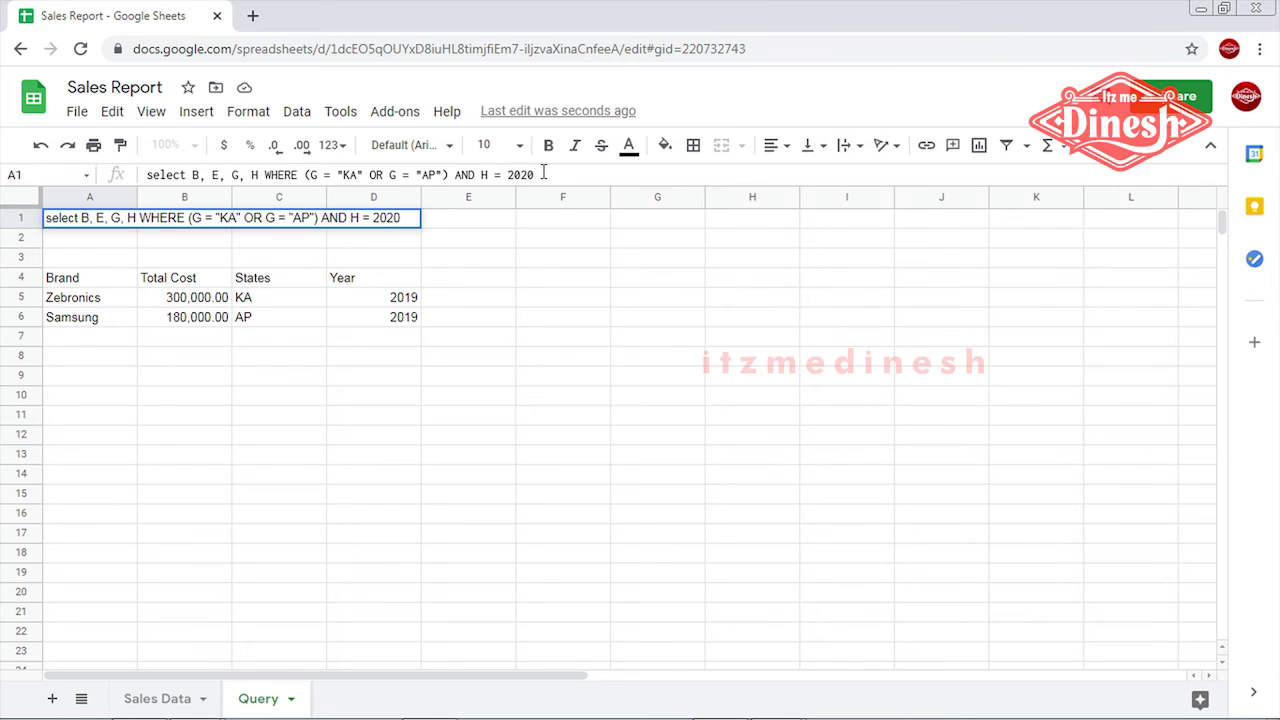
key("Return")
left_click(251, 298)
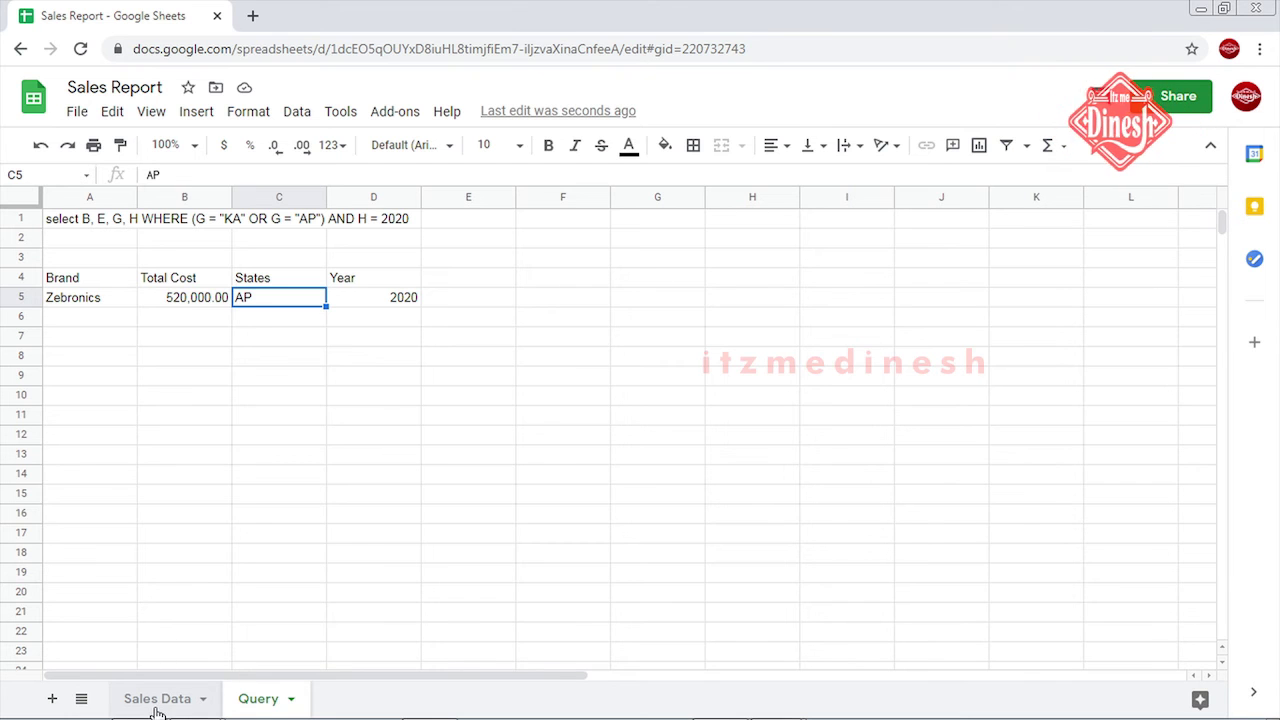
Compare the result against the Sales Data sheet, then return to the Query sheet.
left_click(155, 706)
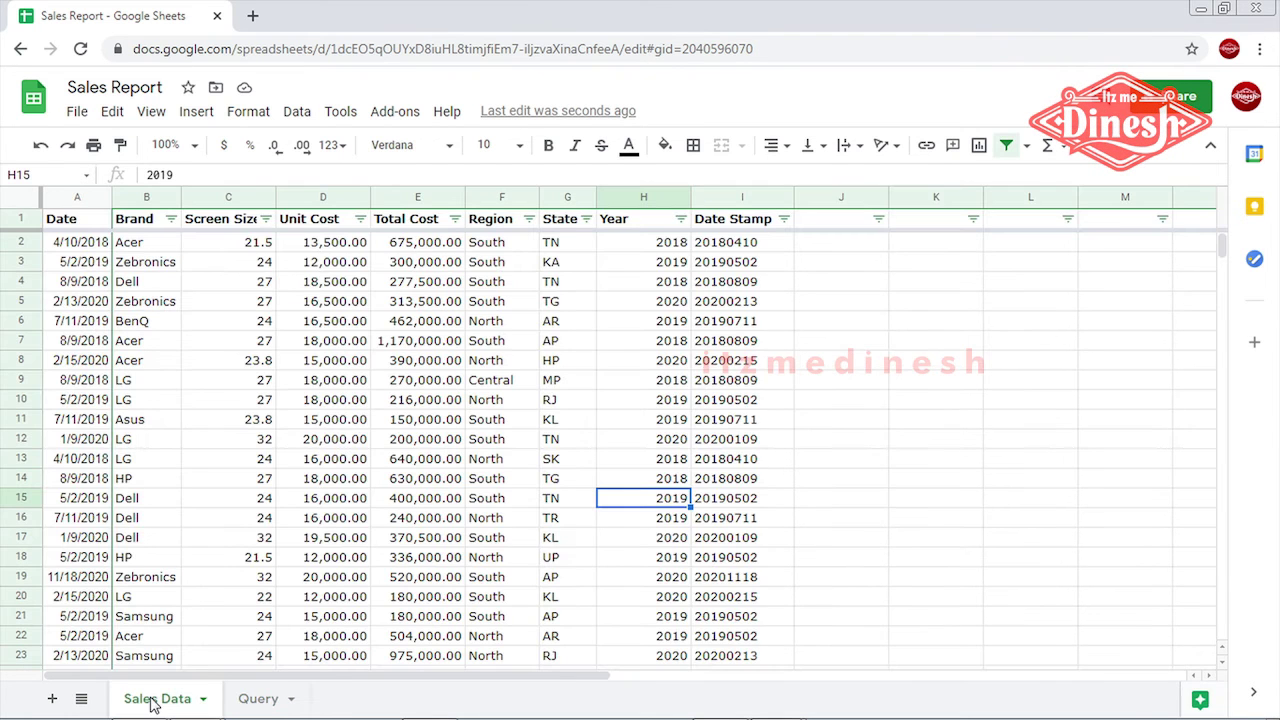
left_click(197, 387)
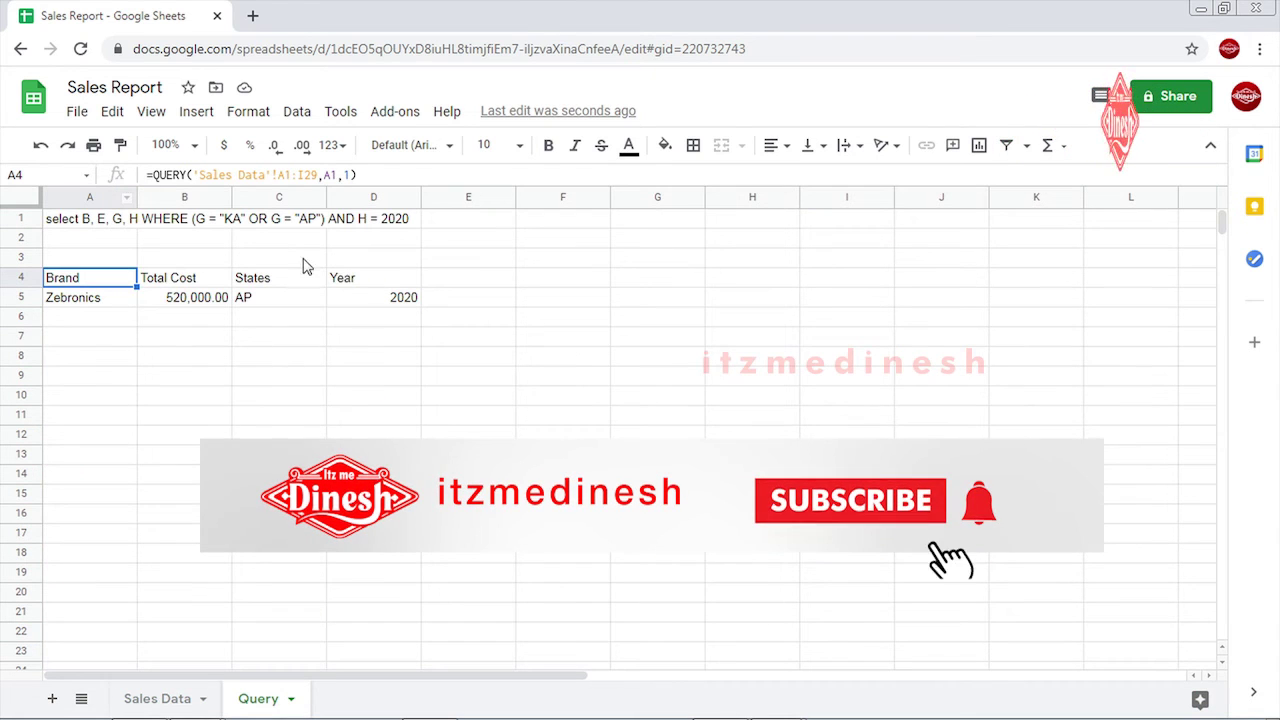
left_click(259, 699)
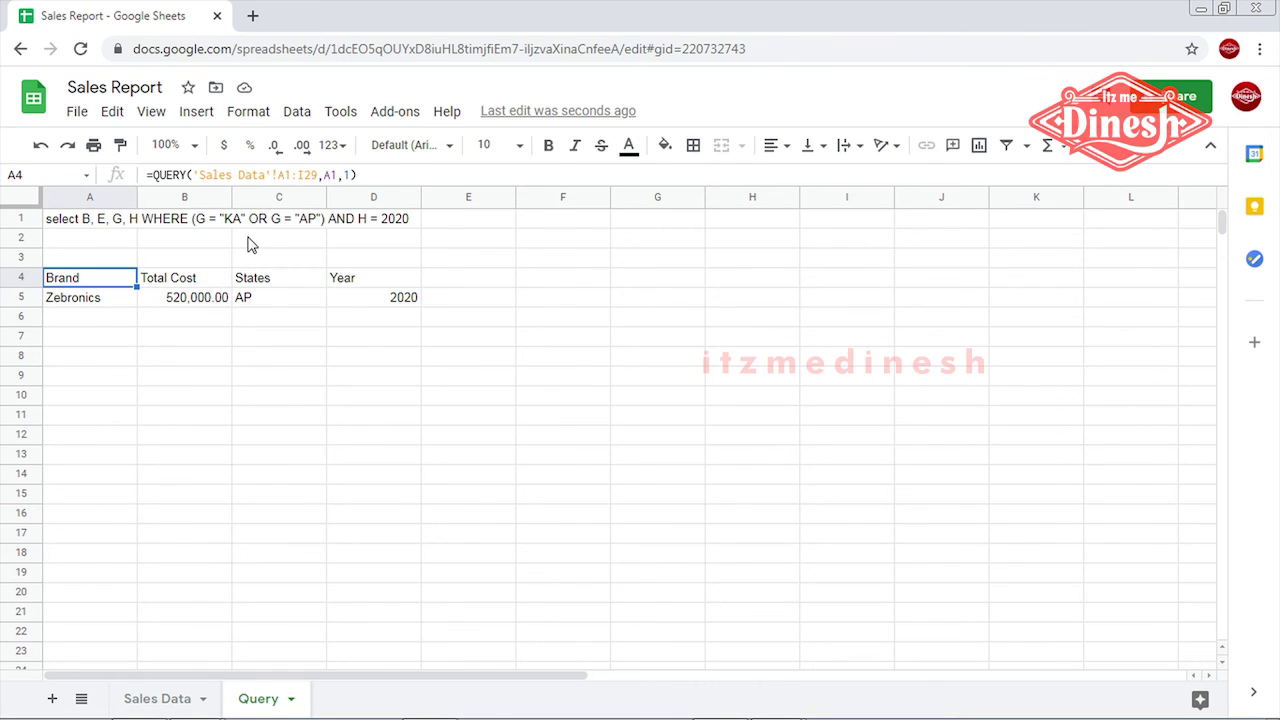
Change the year condition to H > 2018 and inspect the three resulting Year values.
key("Up")
key("Up")
key("Up")
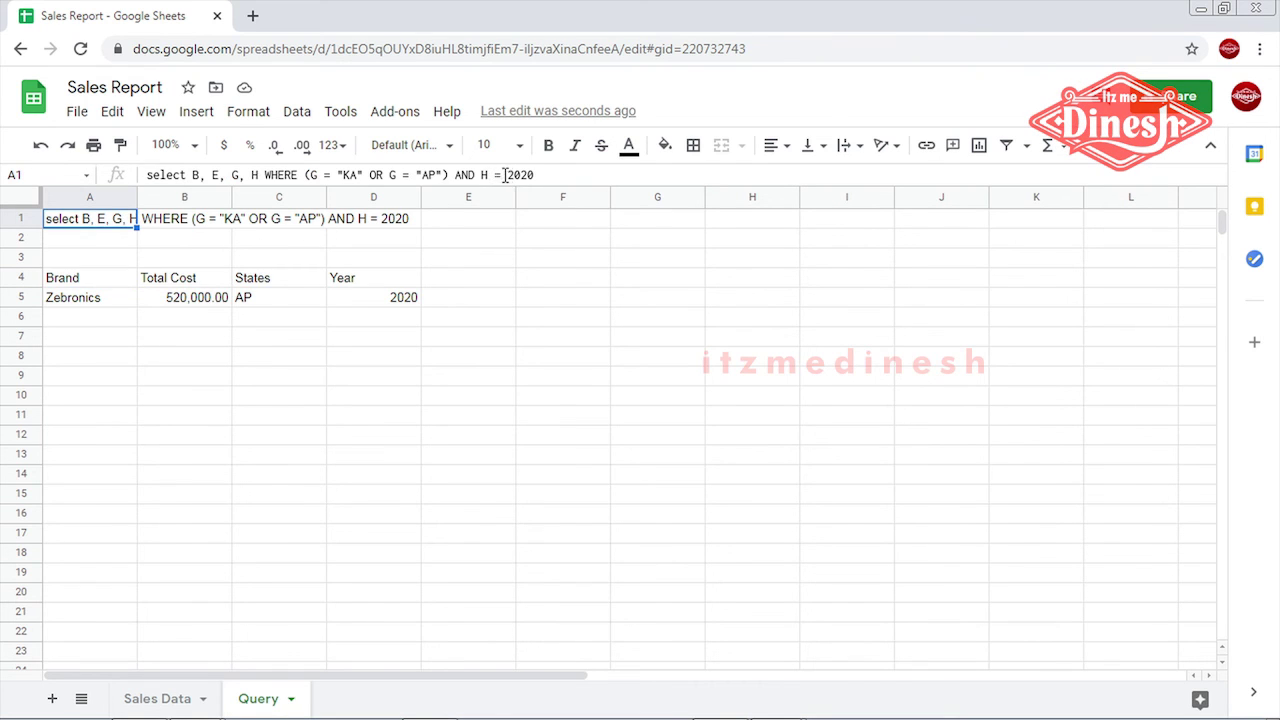
left_click(505, 175)
key("BackSpace")
key("BackSpace")
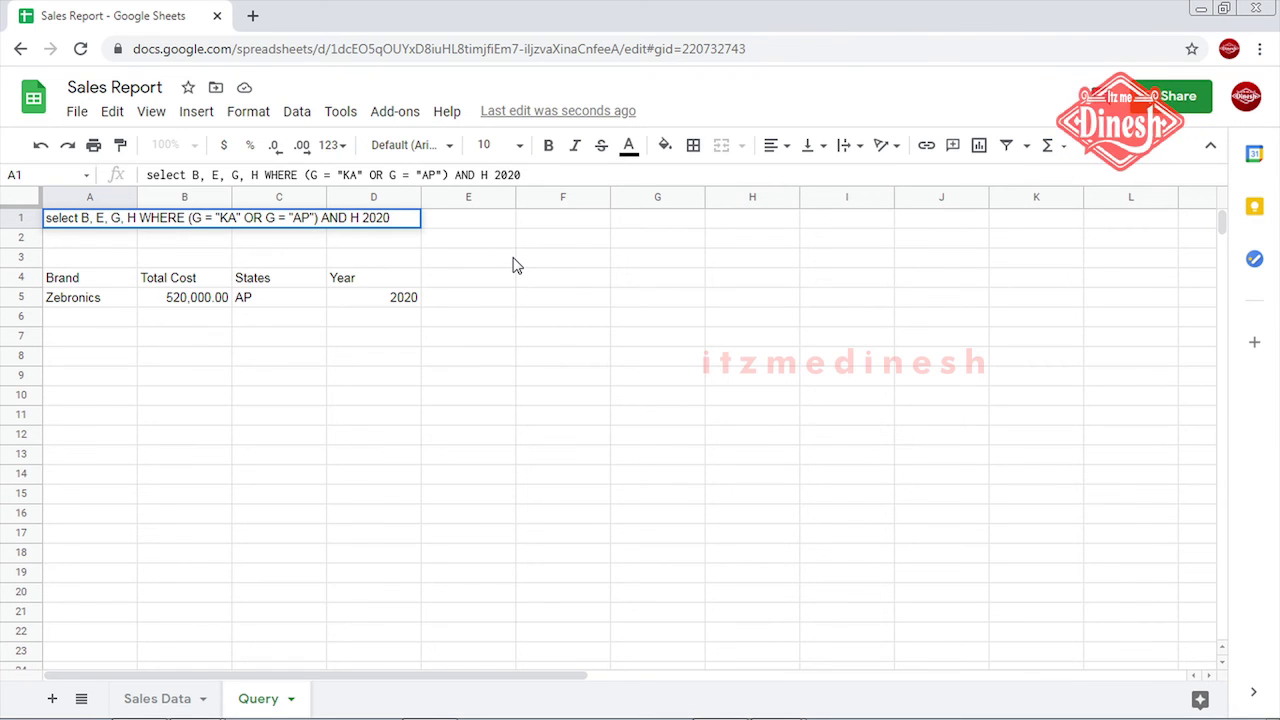
type("> 201")
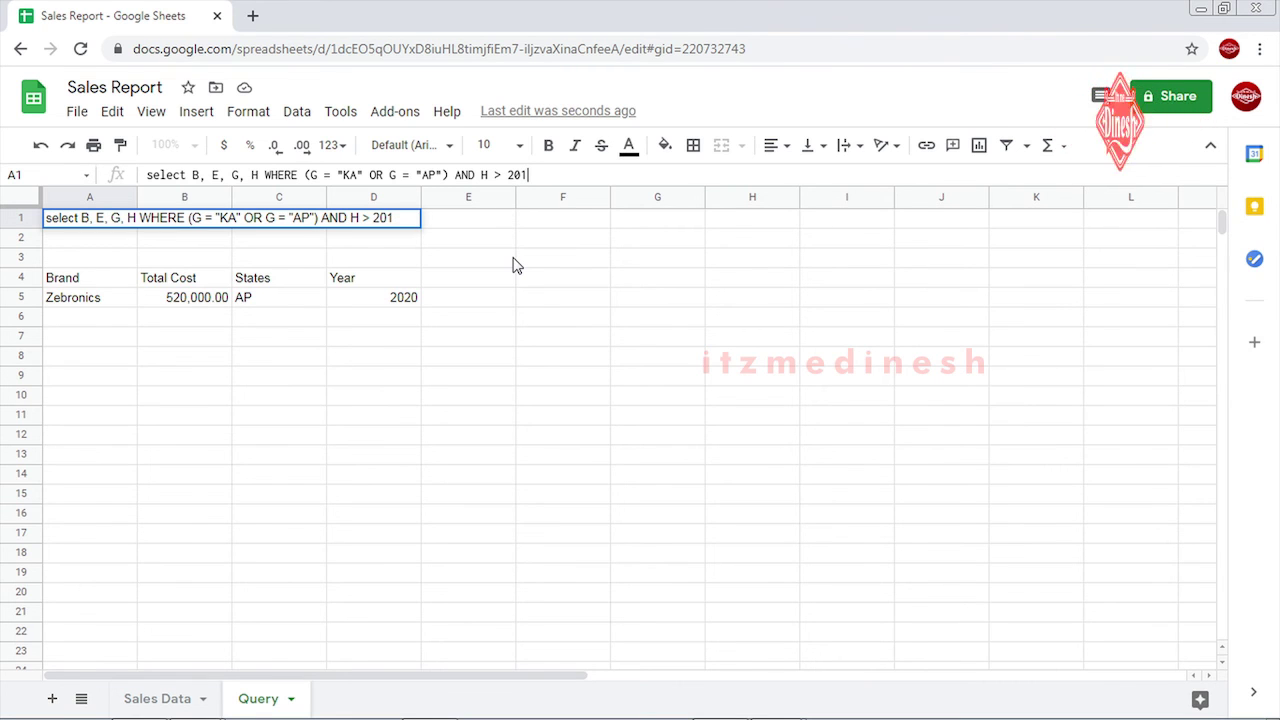
type("8")
key("Return")
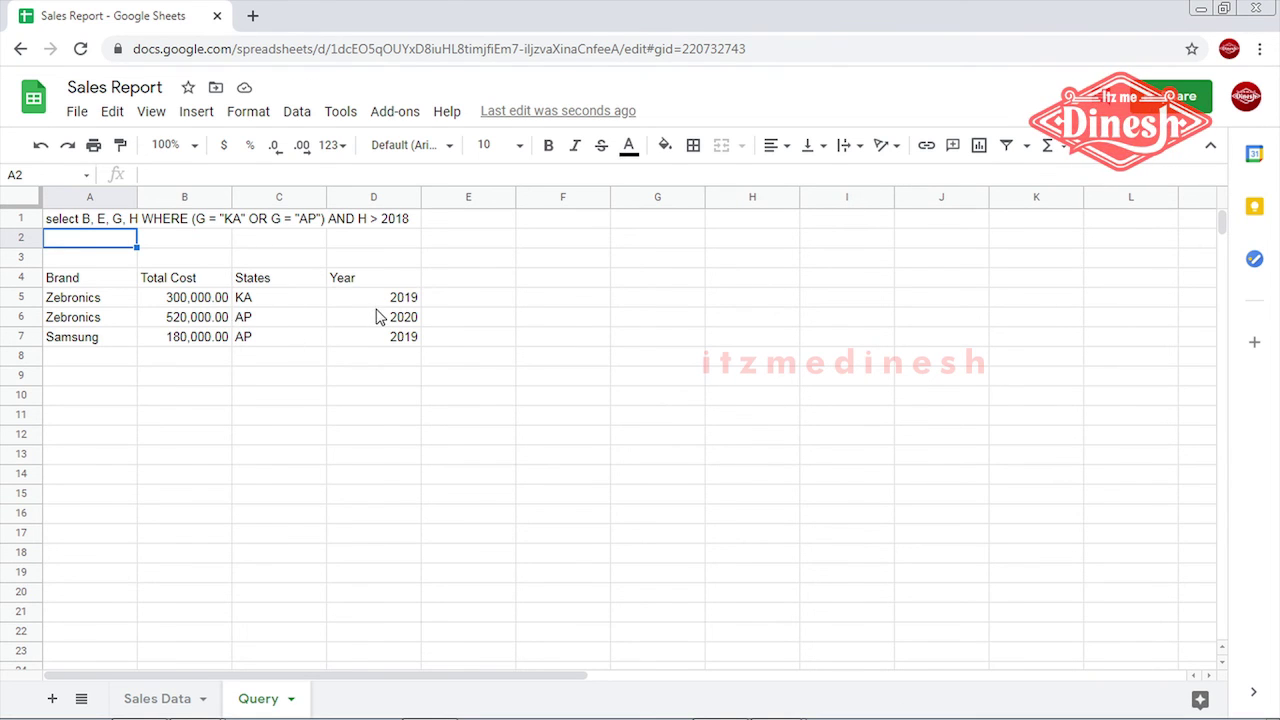
key("Right")
key("Right")
key("Right")
key("Down")
key("Down")
key("Down")
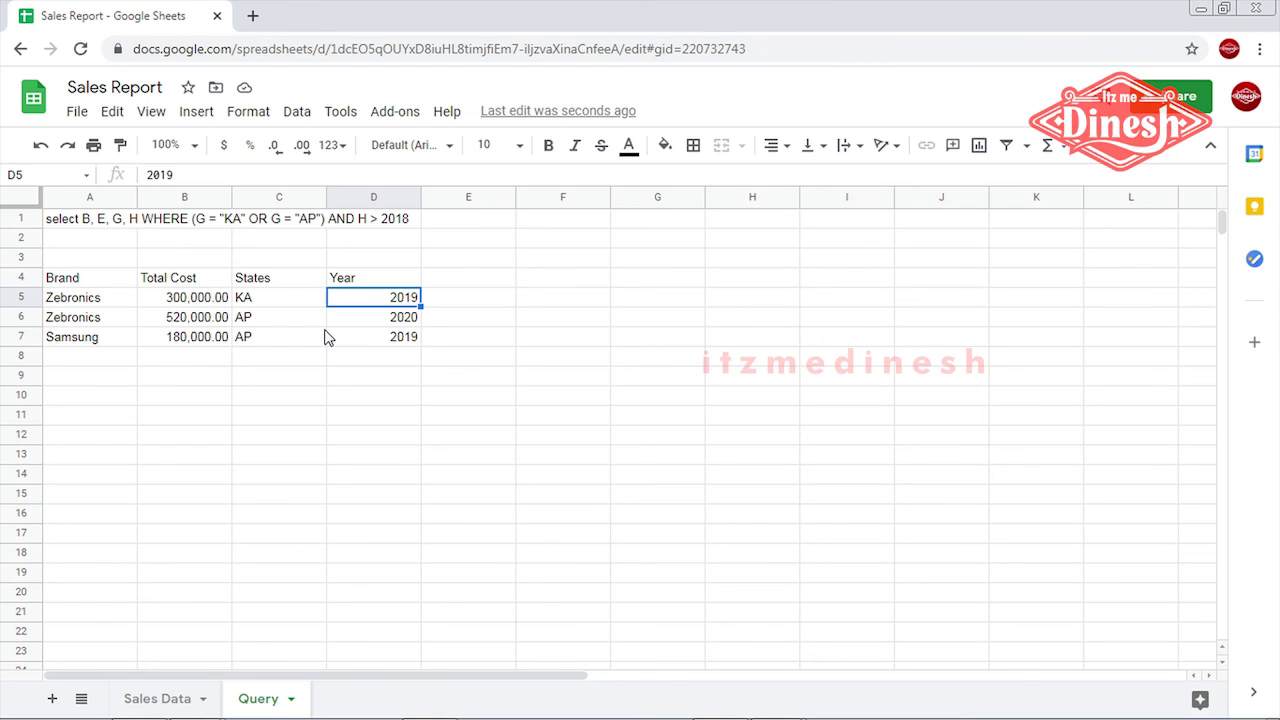